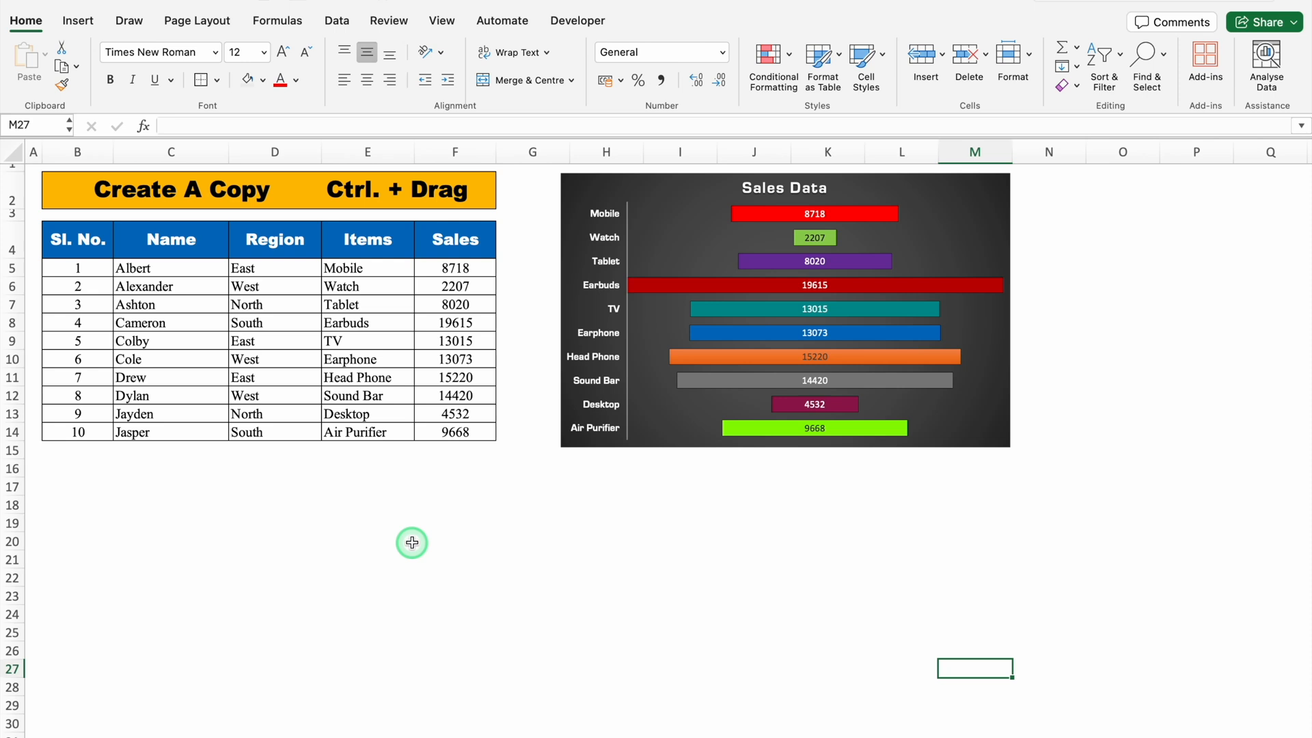
Copy the sales table B4:F14, including its formatting, to B17:F27 below the original.
left_click(87, 243)
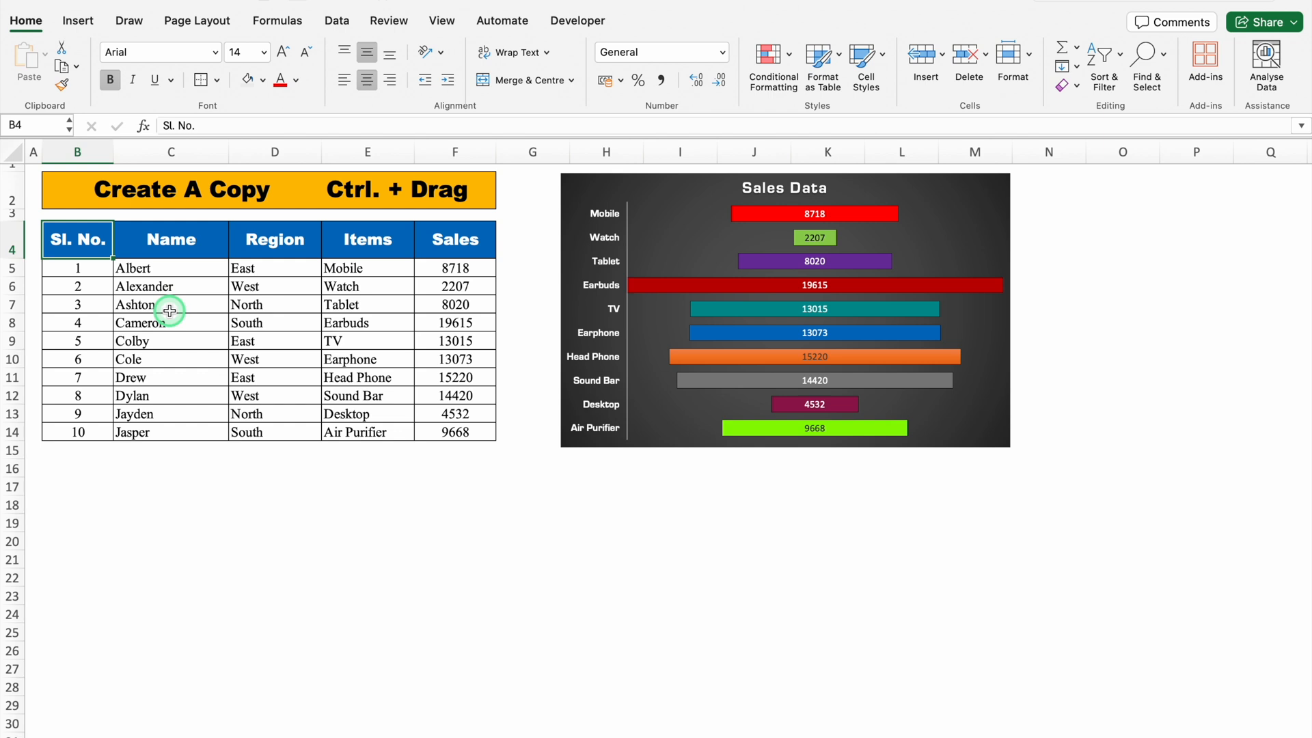
key("ctrl+a")
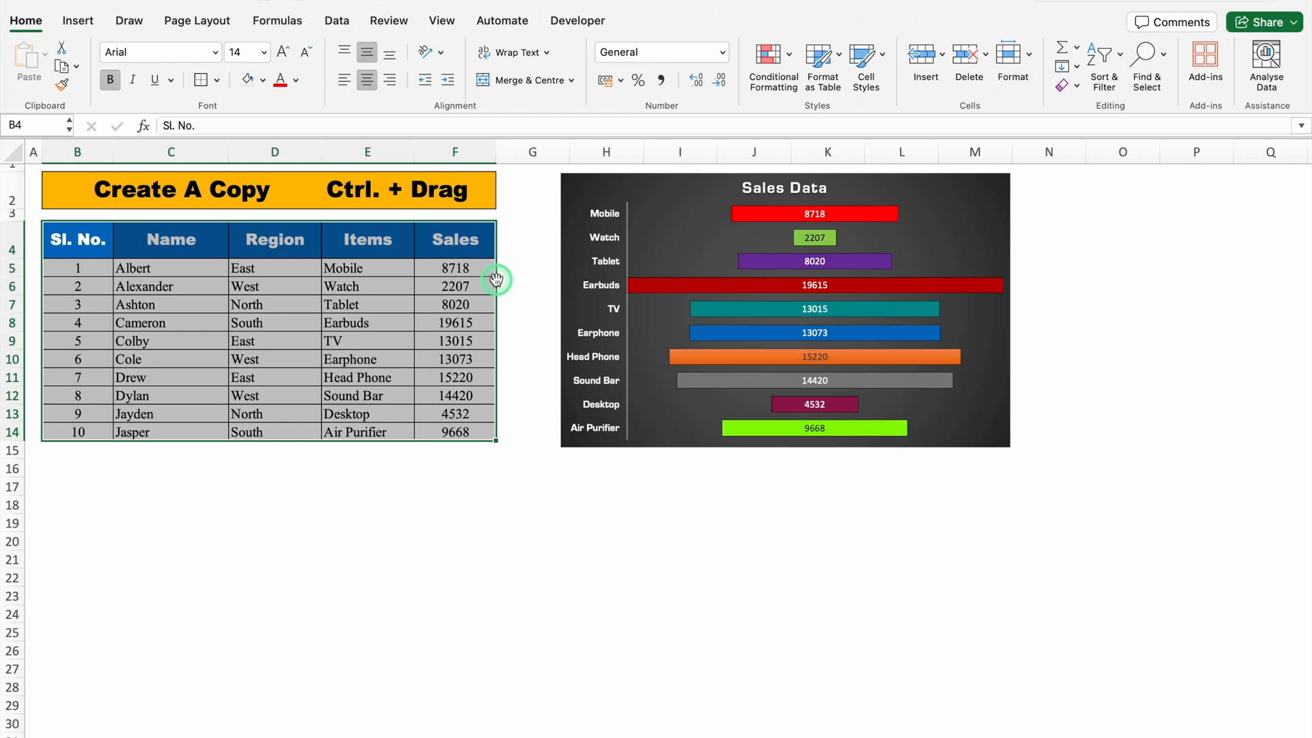
left_click_drag(496, 278, 495, 512)
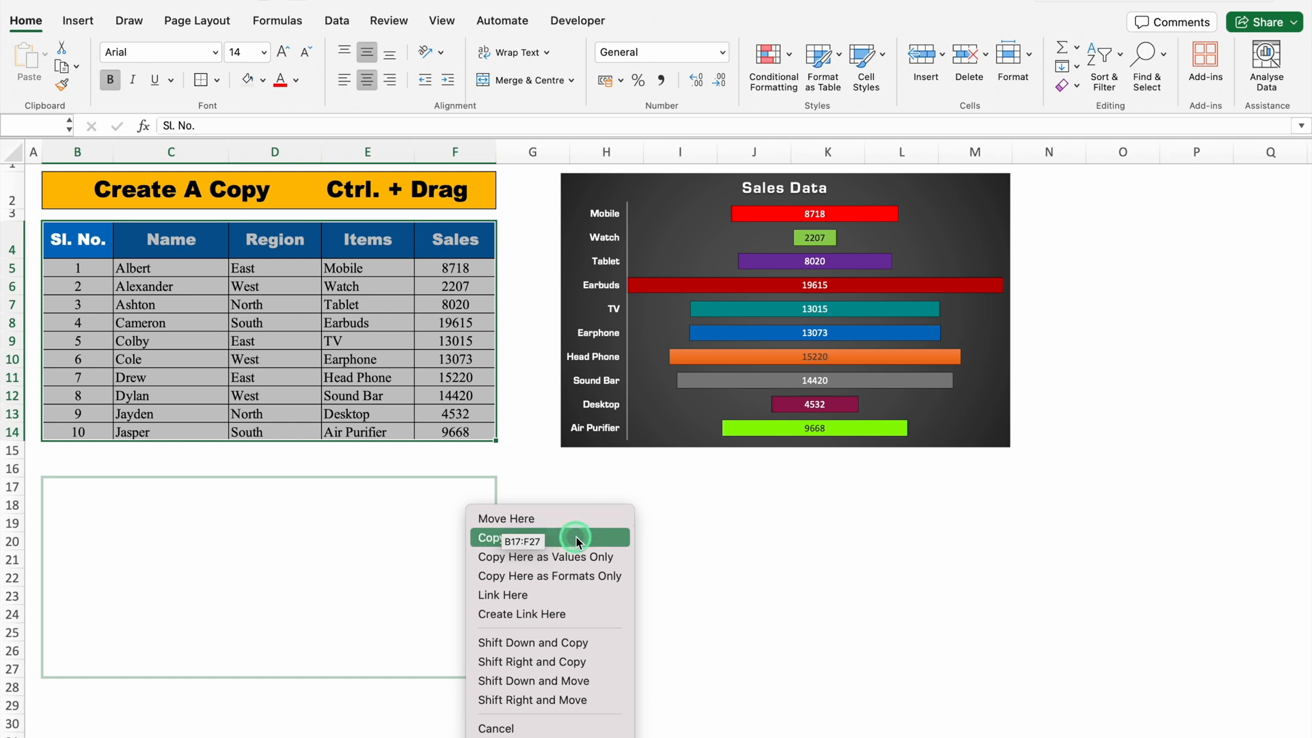
left_click(576, 537)
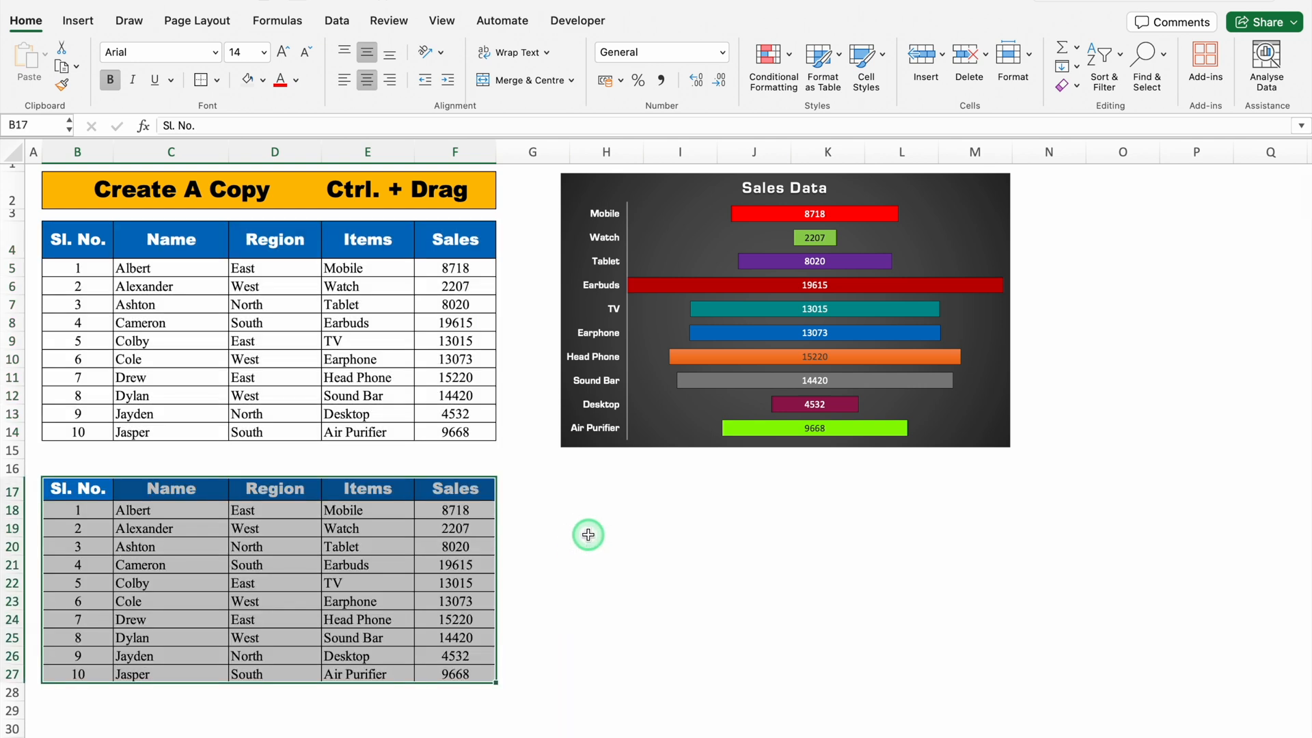
Duplicate the Sales Data chart below the original, shrink the copy, and place it at about 7.21" left and 3.72" top.
left_click(608, 449)
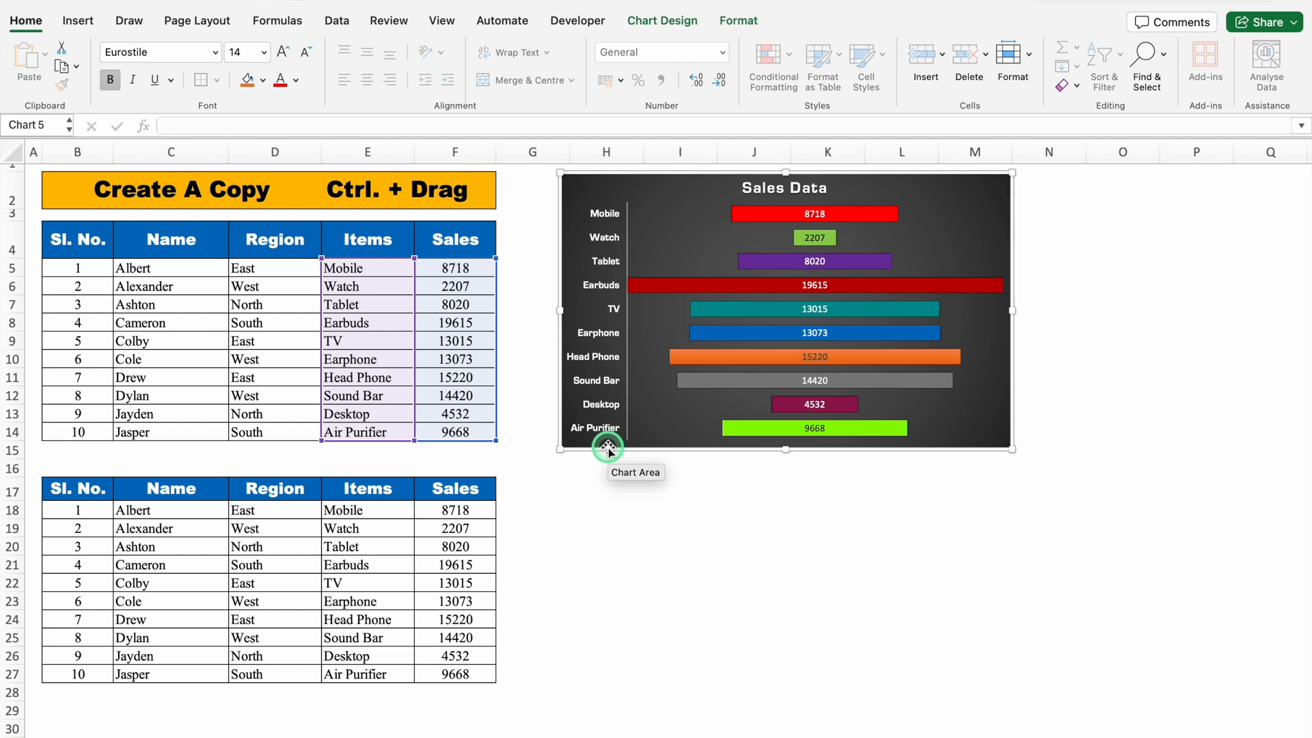
left_click_drag(608, 450, 600, 703)
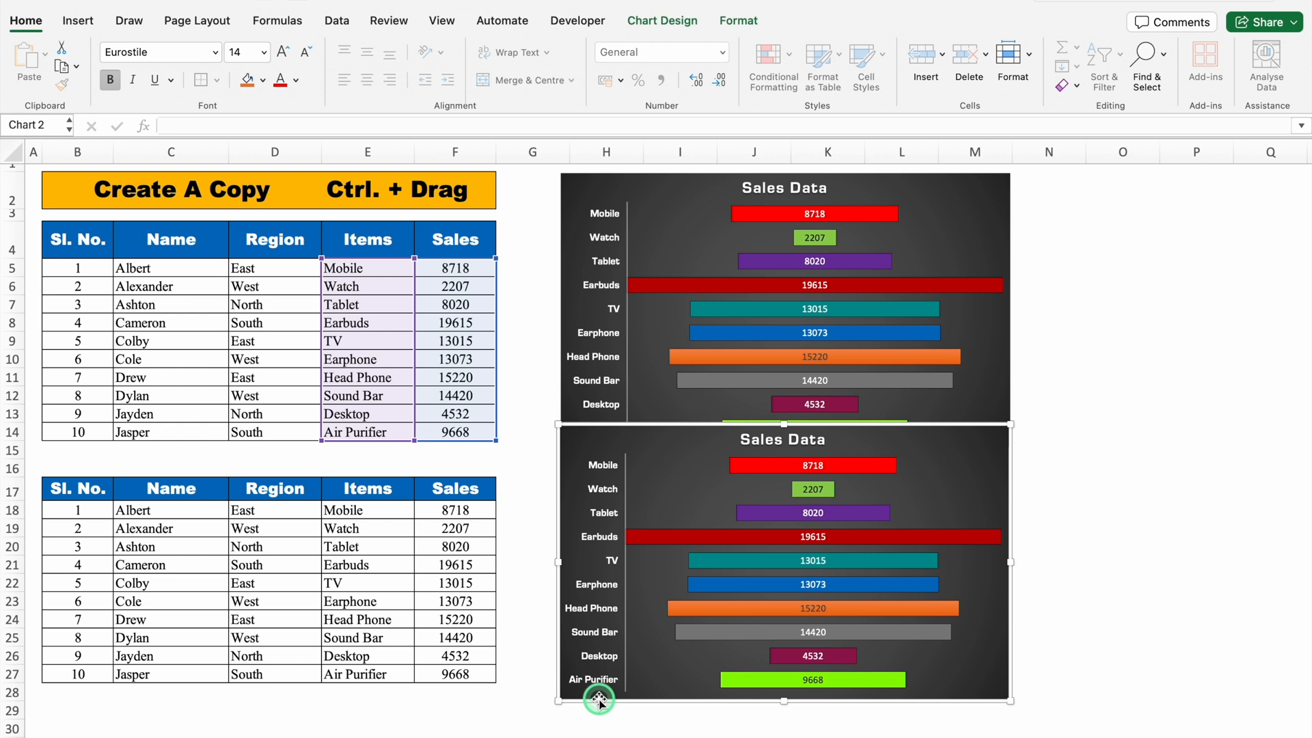
left_click_drag(879, 427, 882, 450)
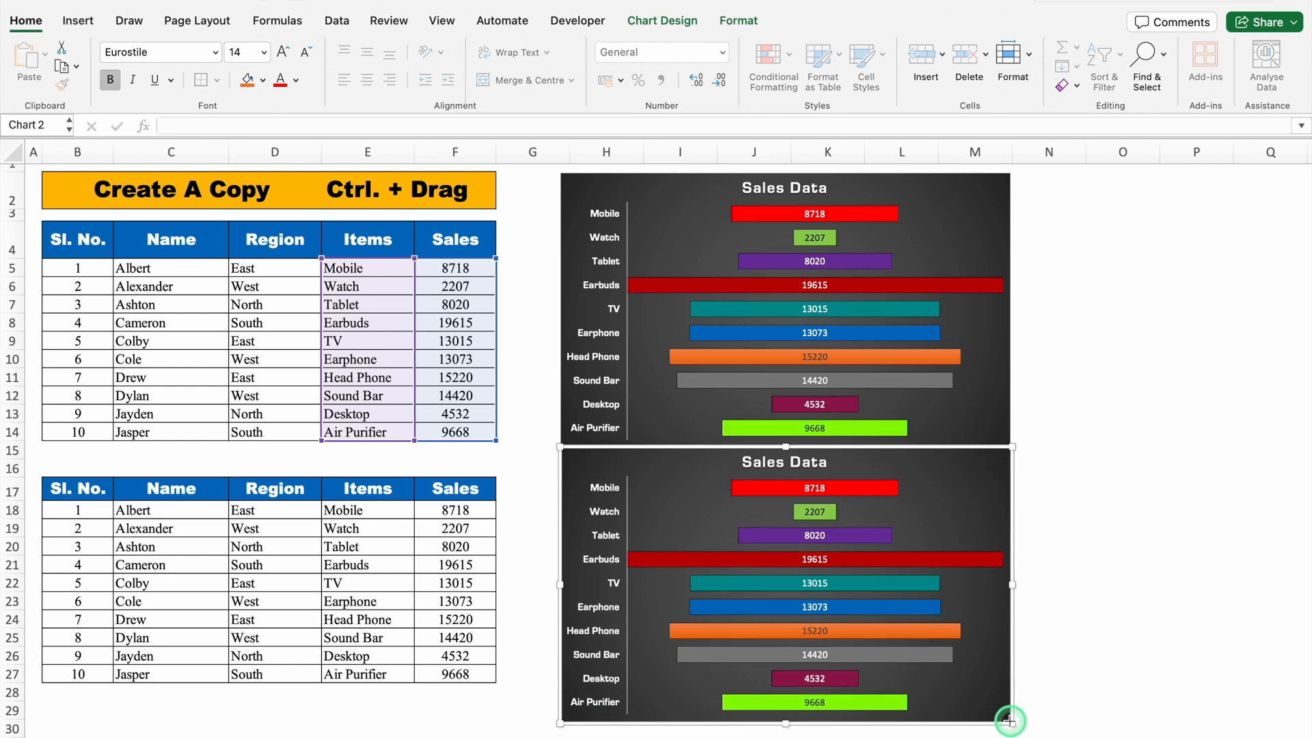
left_click_drag(1011, 720, 943, 645)
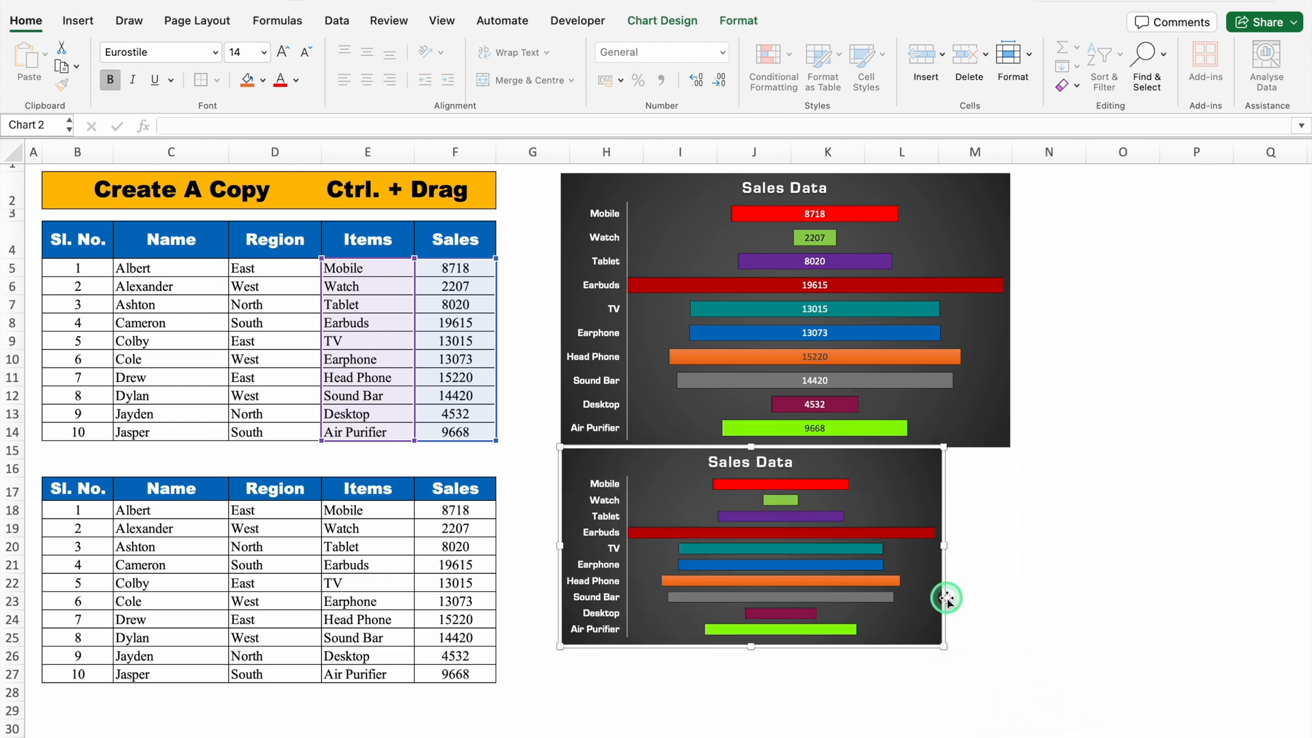
left_click_drag(943, 598, 991, 613)
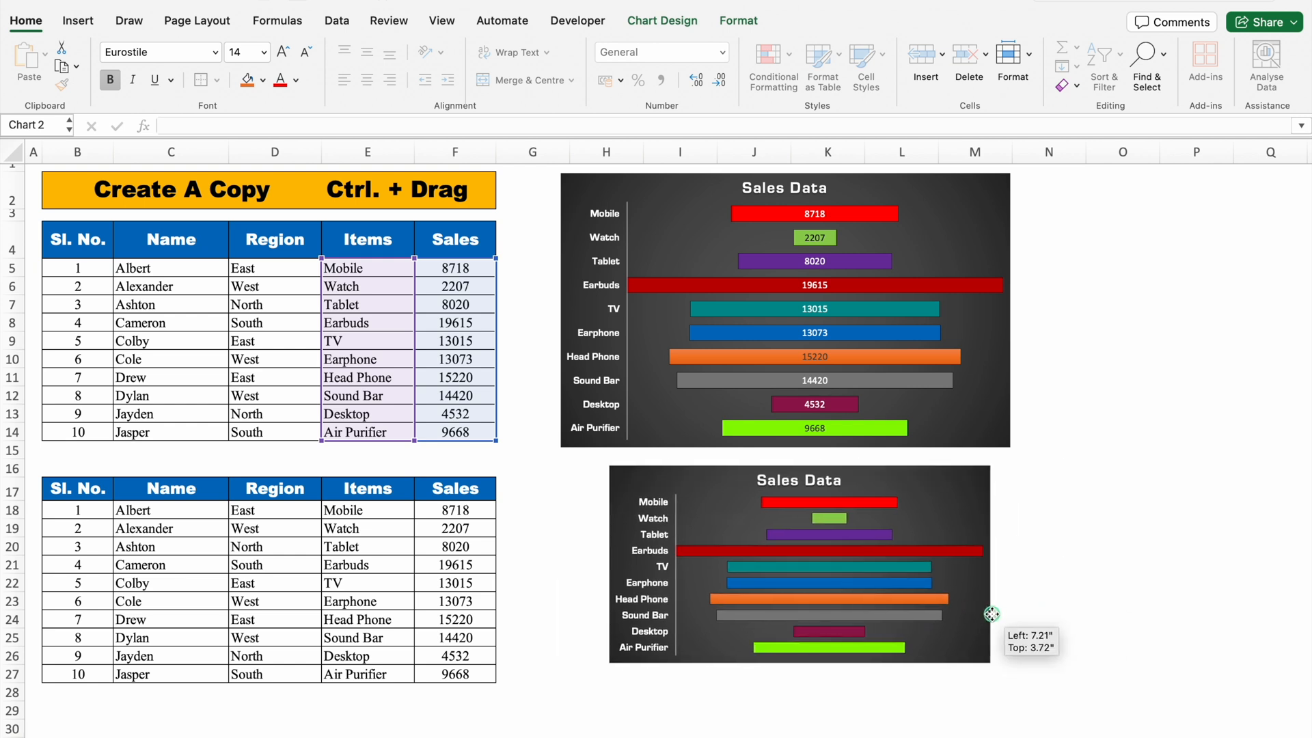
left_click(1074, 565)
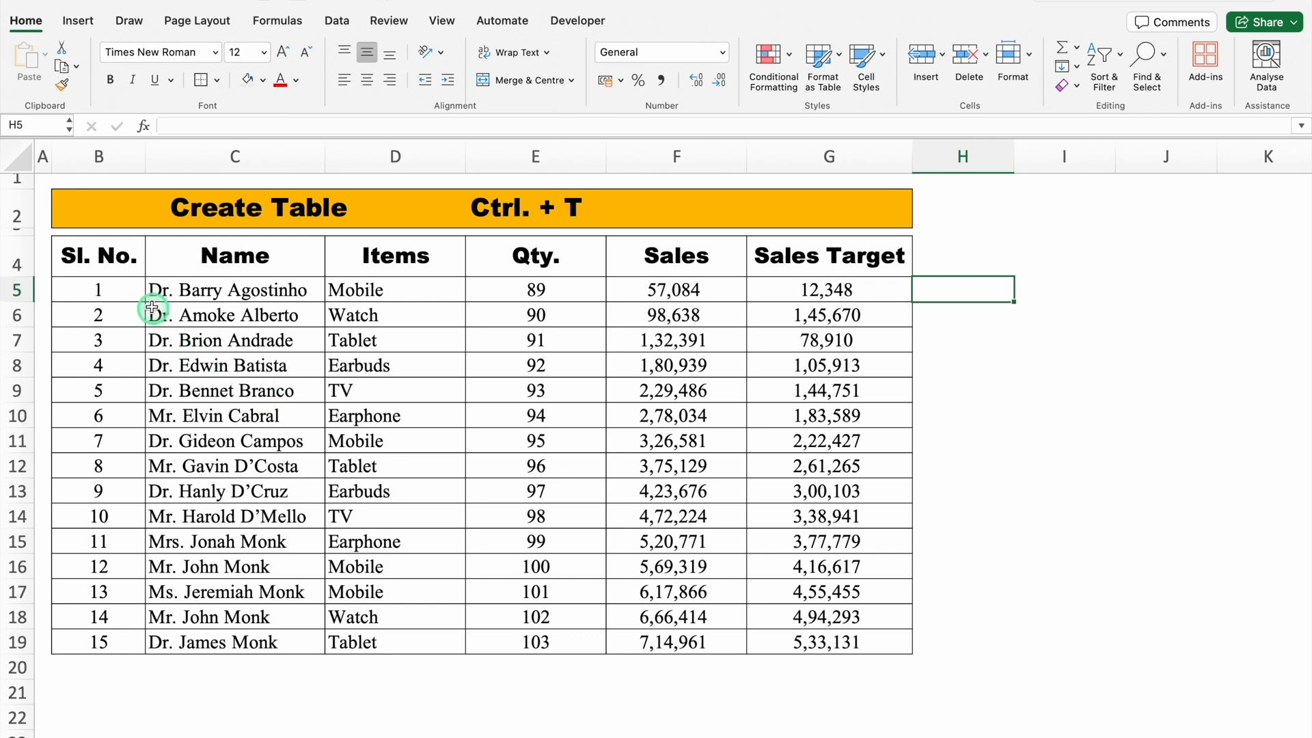
left_click(120, 258)
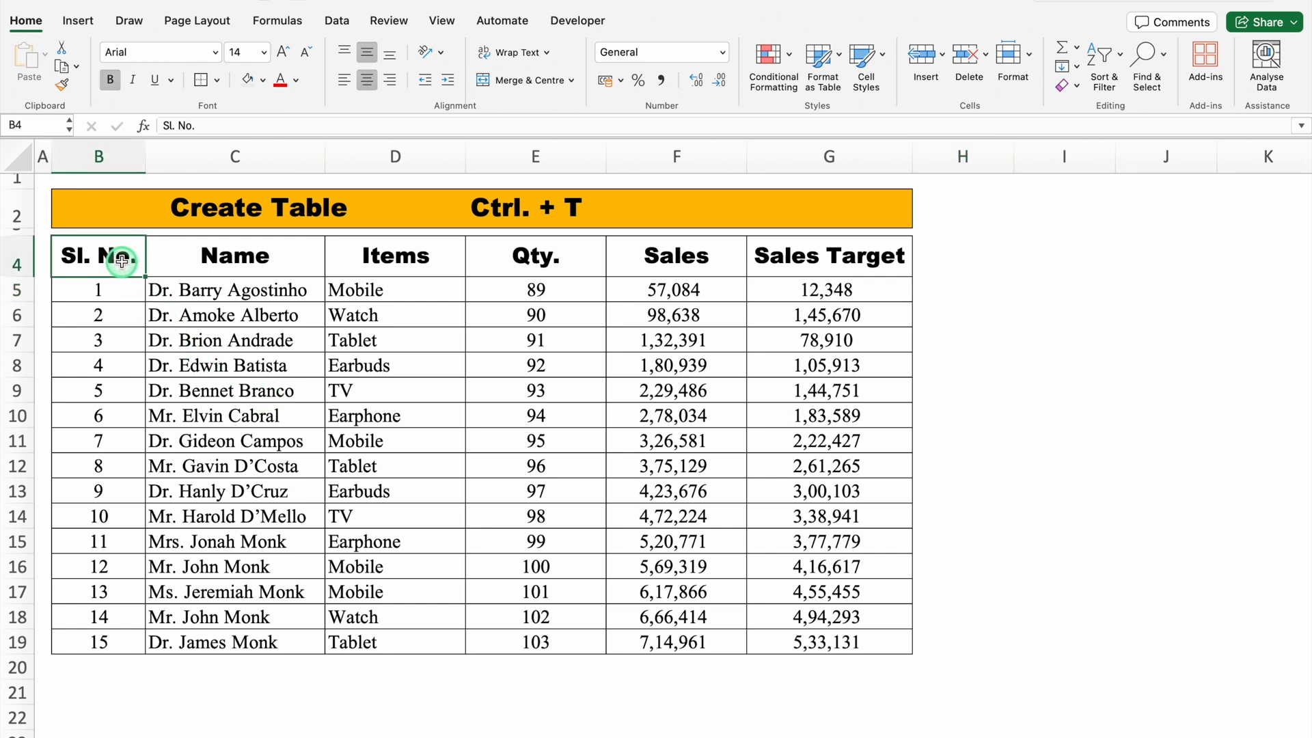
key("ctrl+shift+Down")
key("ctrl+shift+Right")
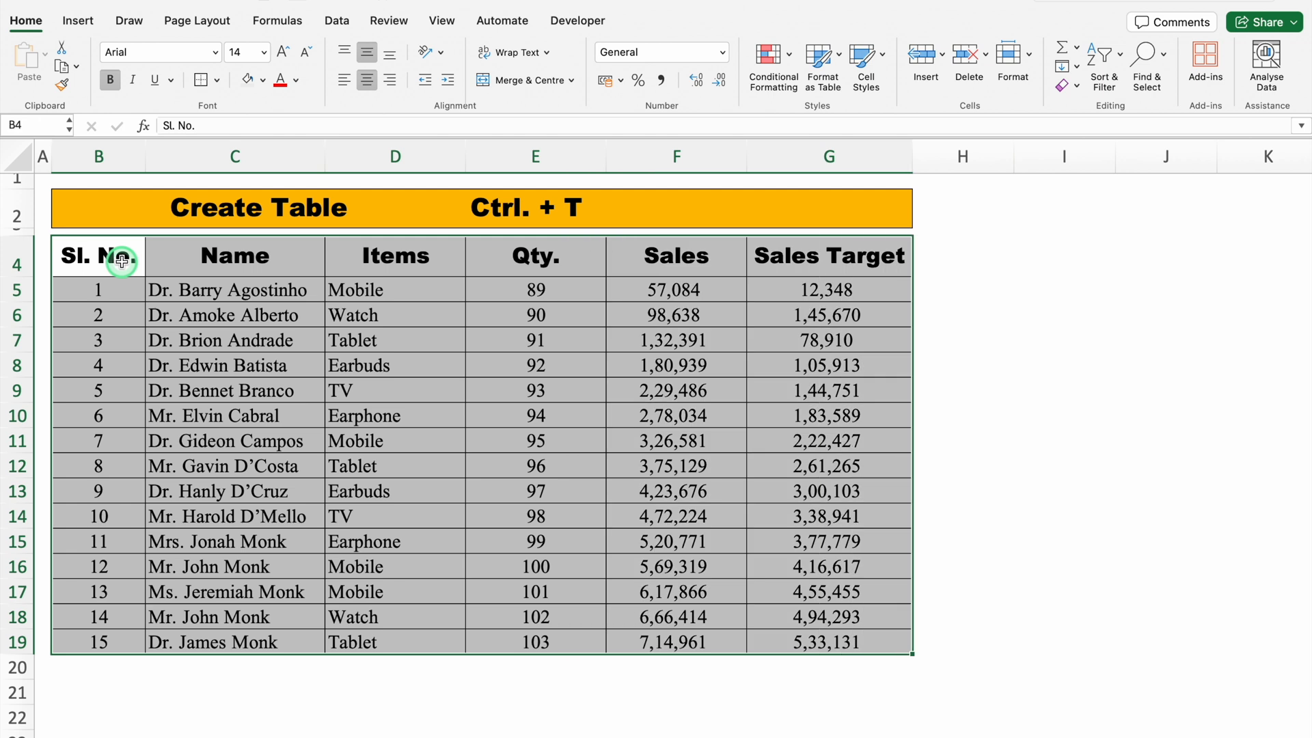
Convert the data range B4:G19 on the Create Table sheet into a table with headers.
left_click(257, 342)
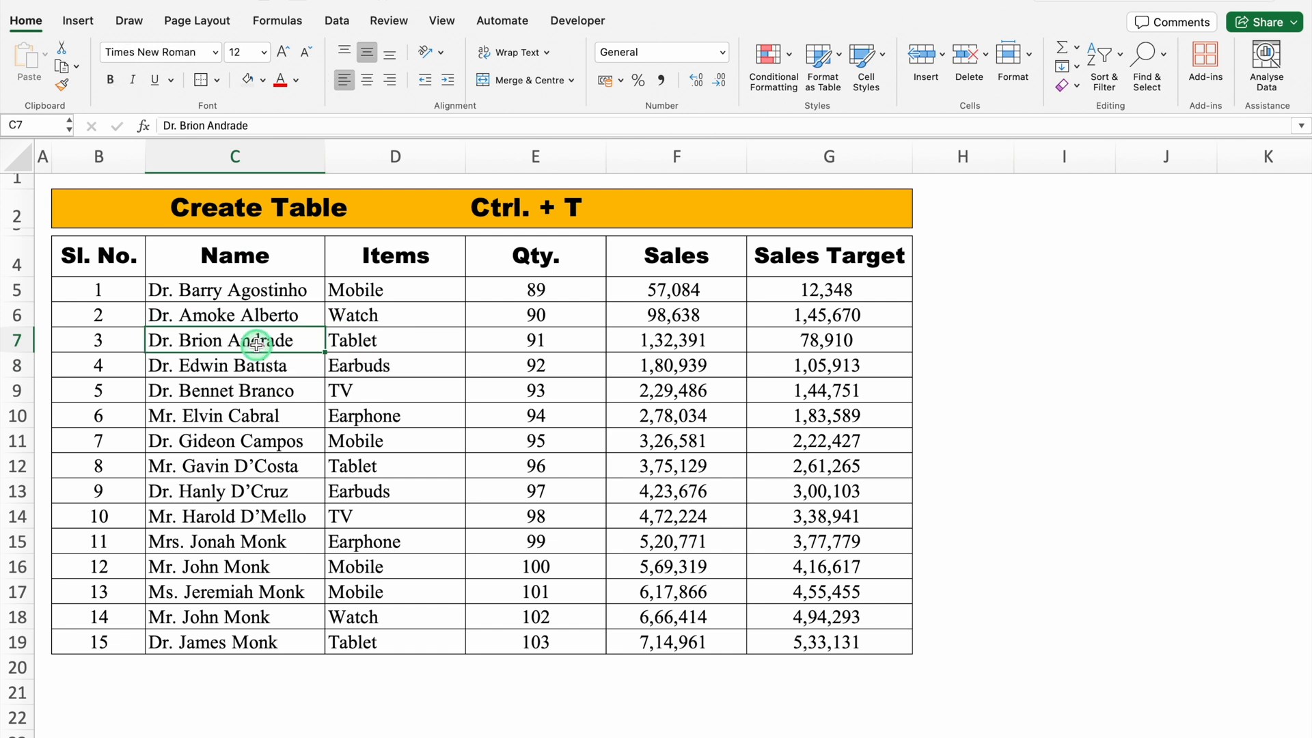
key("ctrl+a")
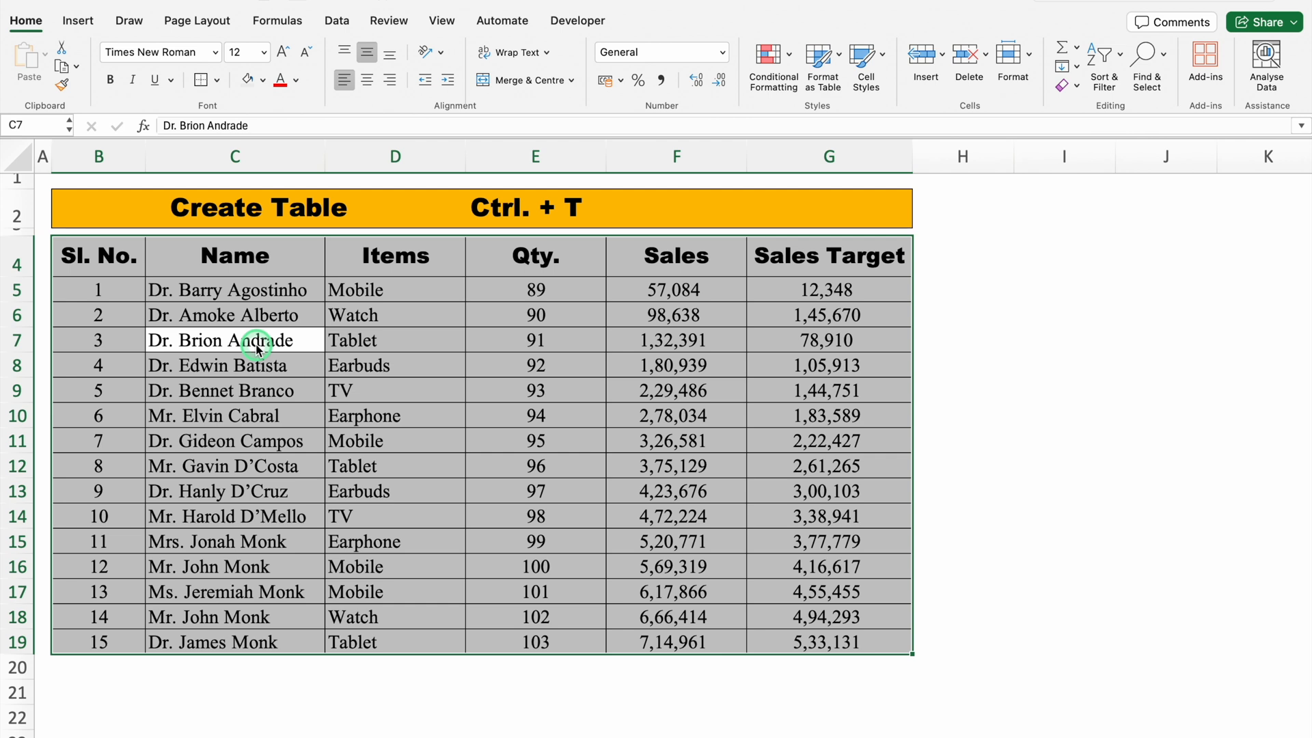
key("ctrl+t")
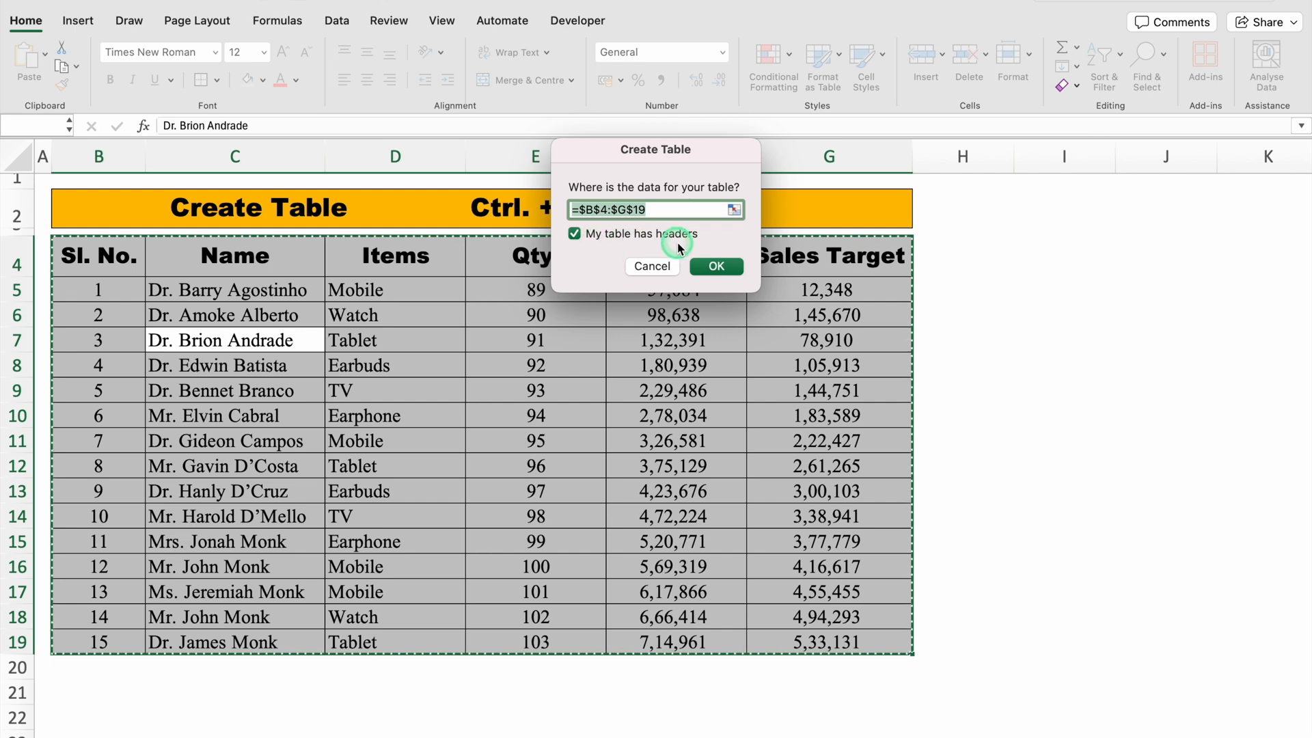
left_click(711, 253)
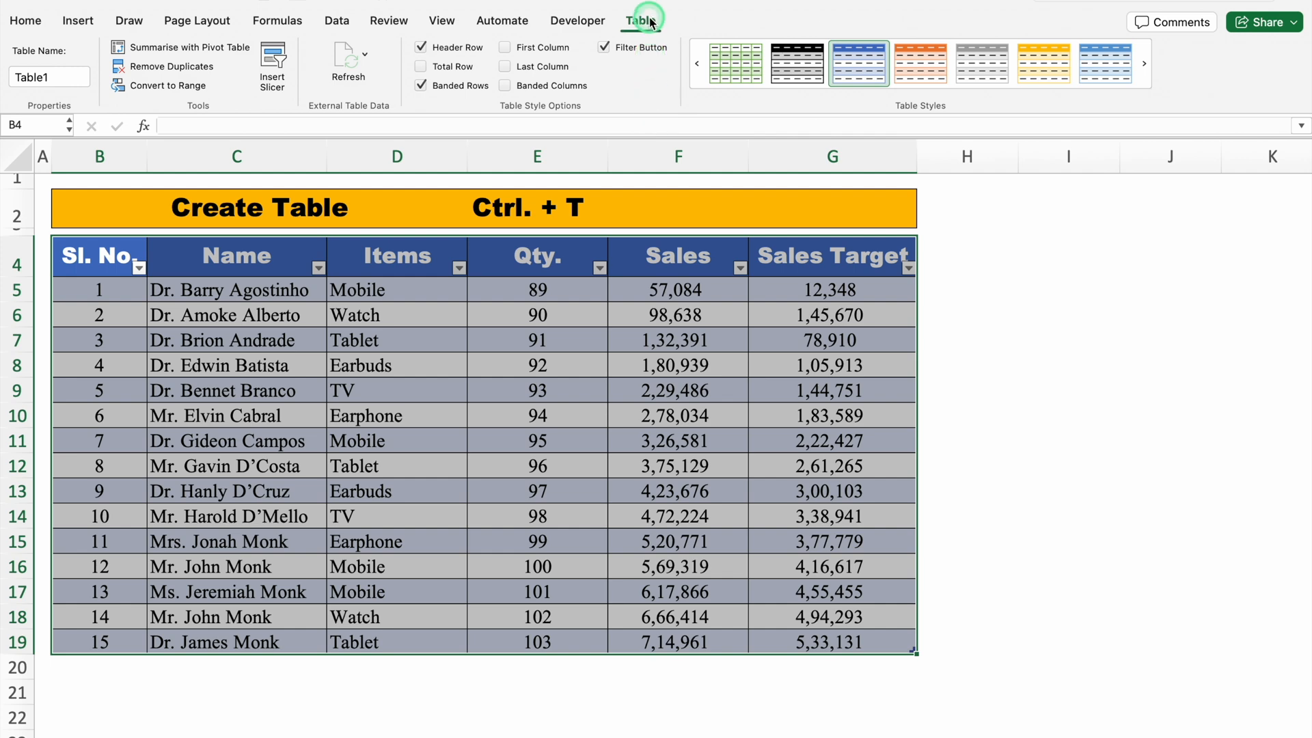
Try the orange medium style on the table, and apply the light style with a solid blue header instead.
left_click(921, 93)
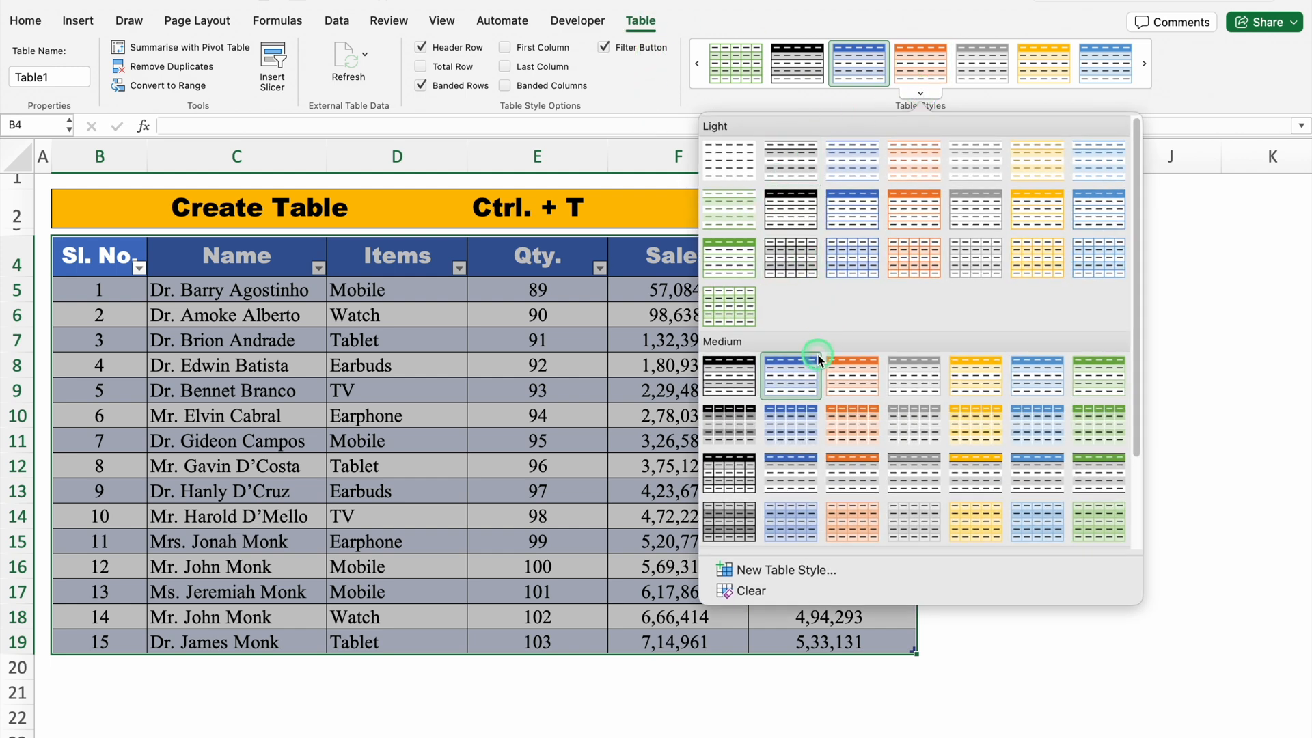
left_click(852, 374)
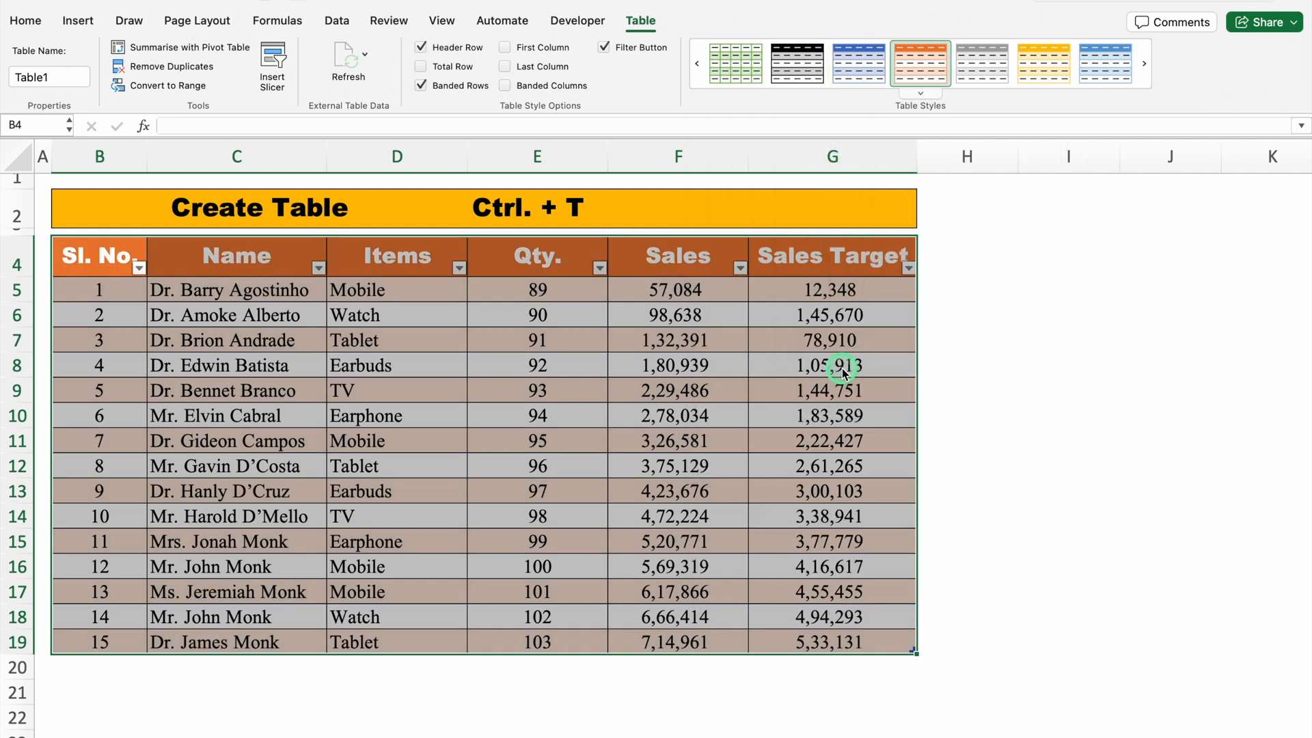
left_click(920, 93)
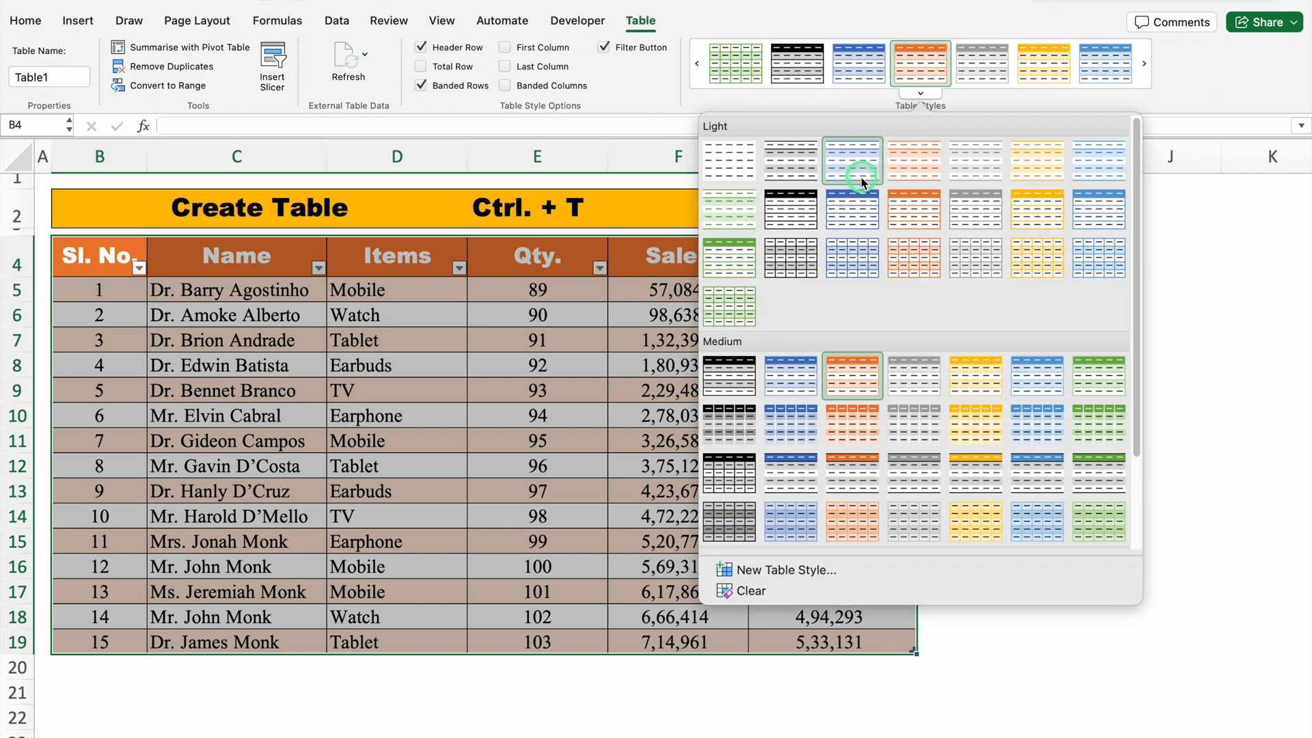
left_click(852, 210)
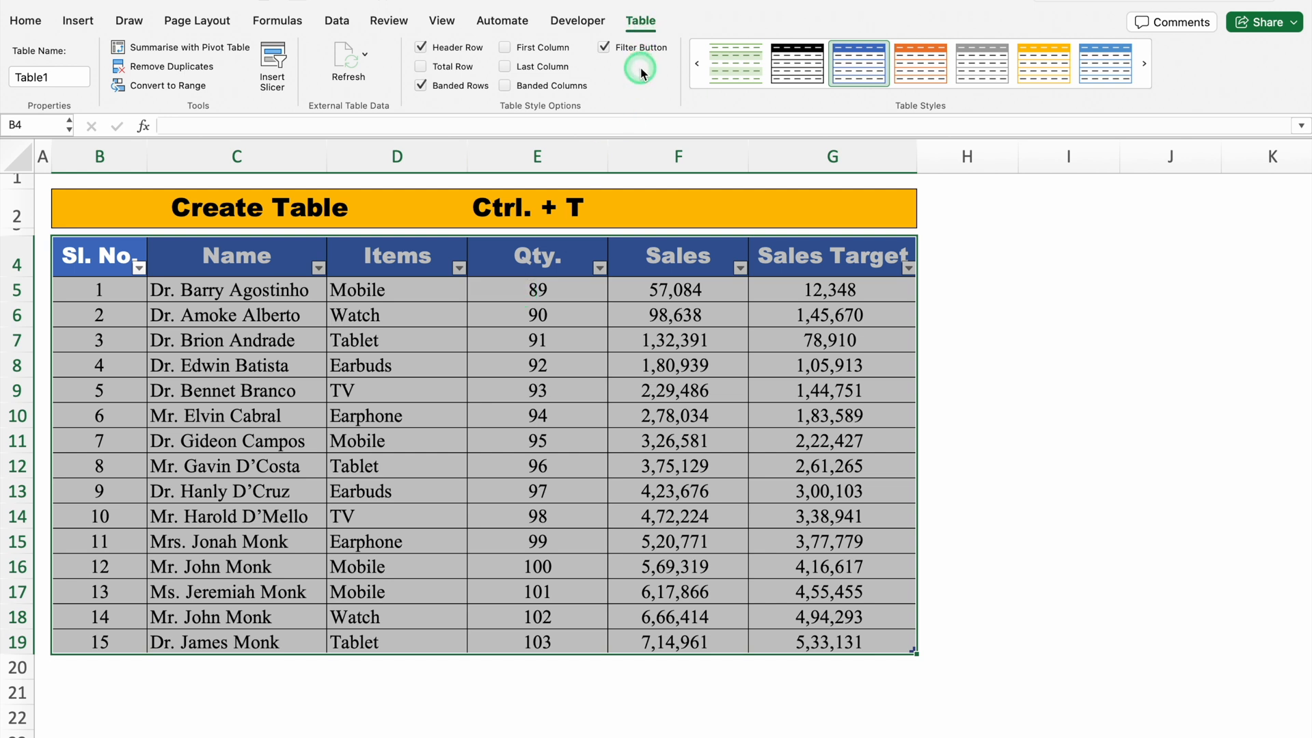
Turn off the table's filter buttons and convert the table back to a normal range.
left_click(603, 47)
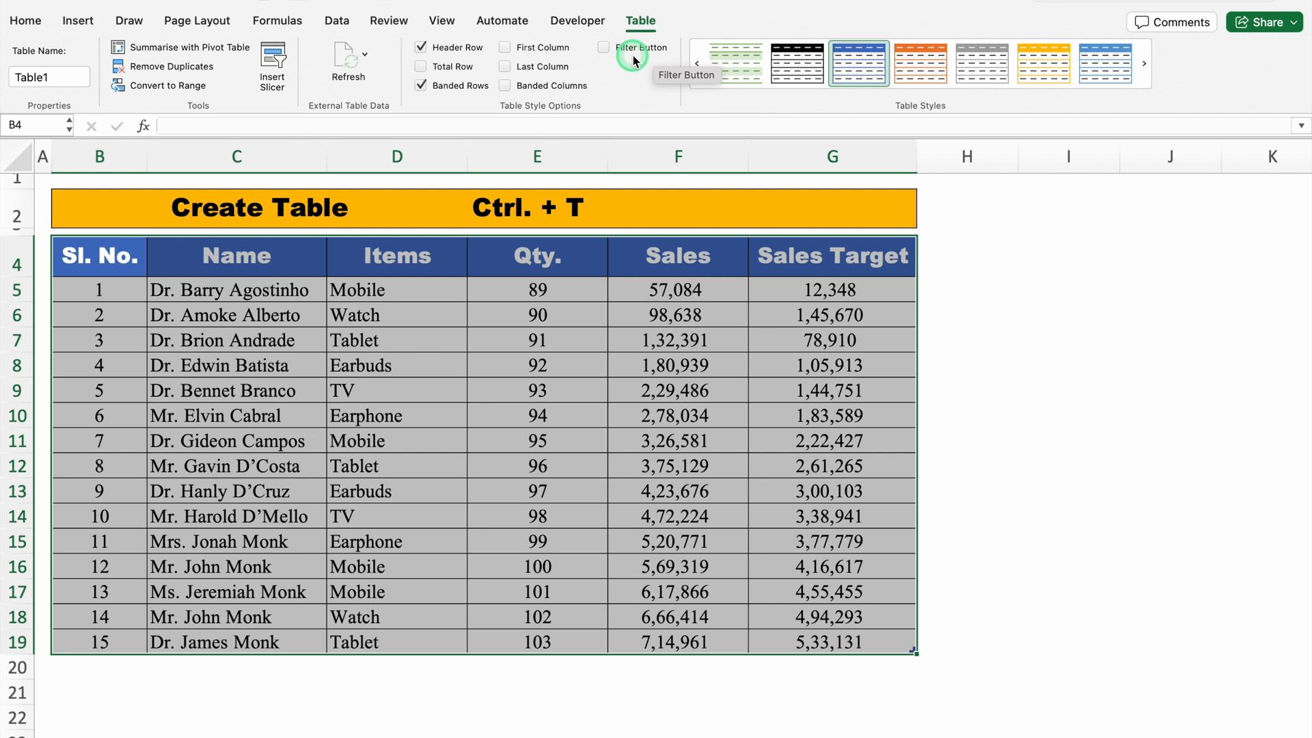
left_click(184, 89)
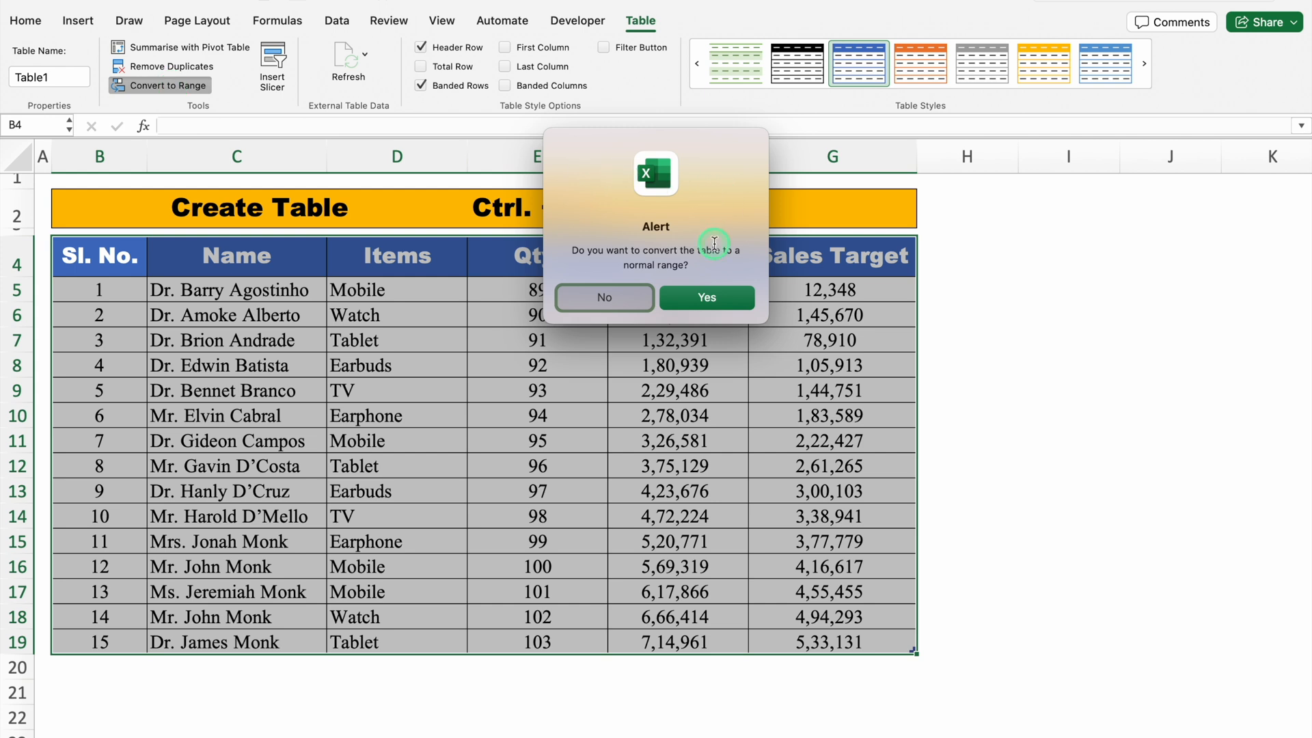
left_click(716, 298)
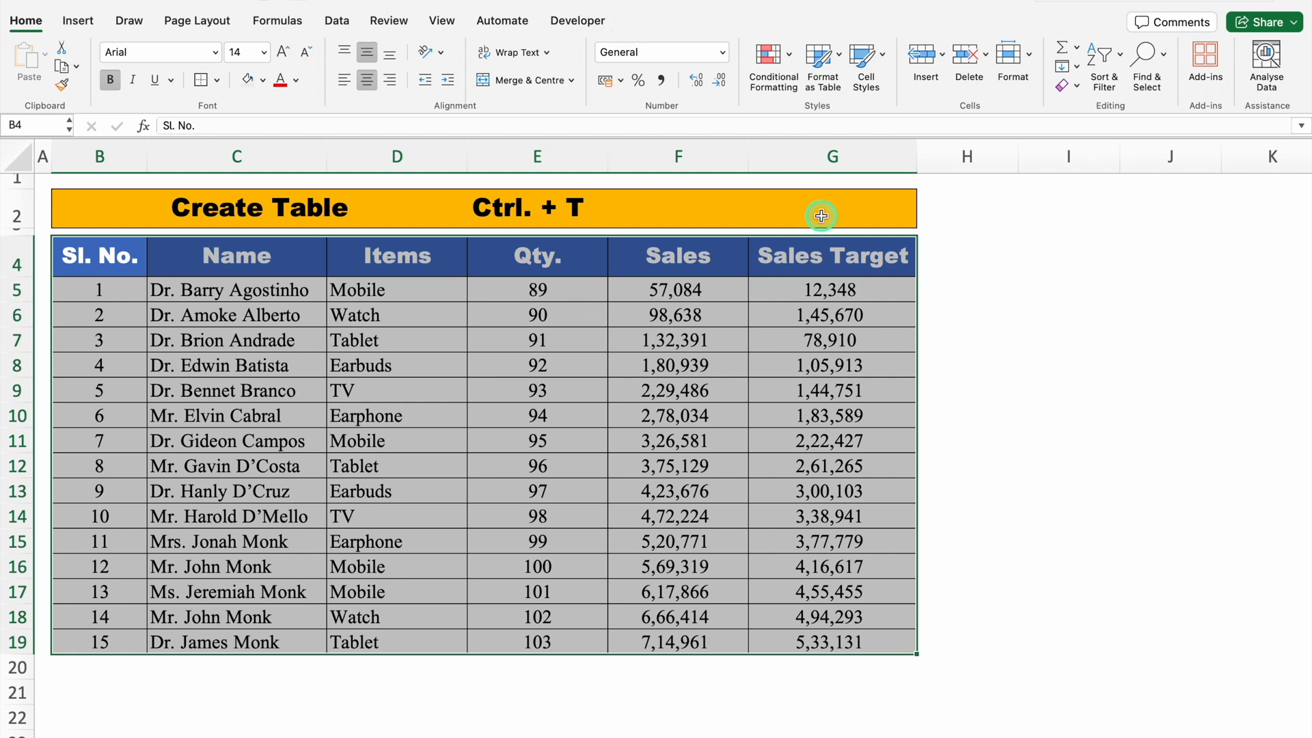
left_click(960, 308)
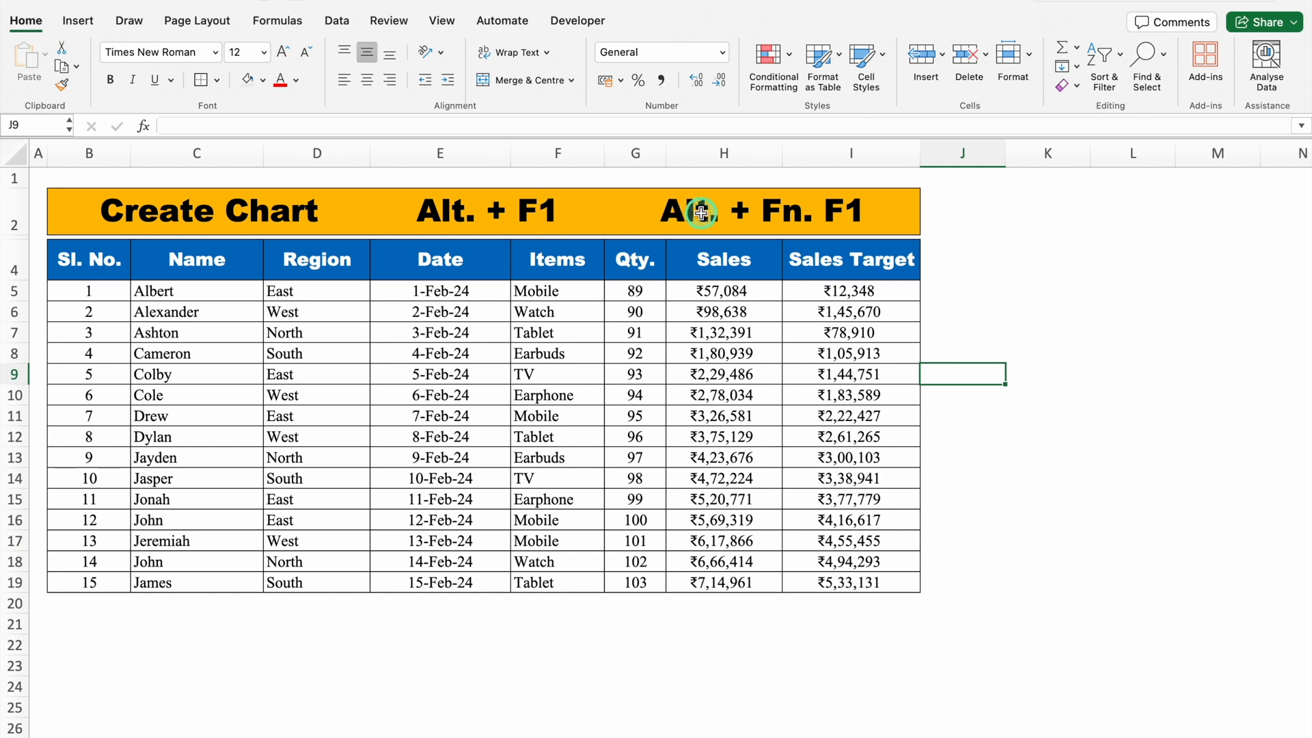
left_click(334, 292)
left_click(340, 335)
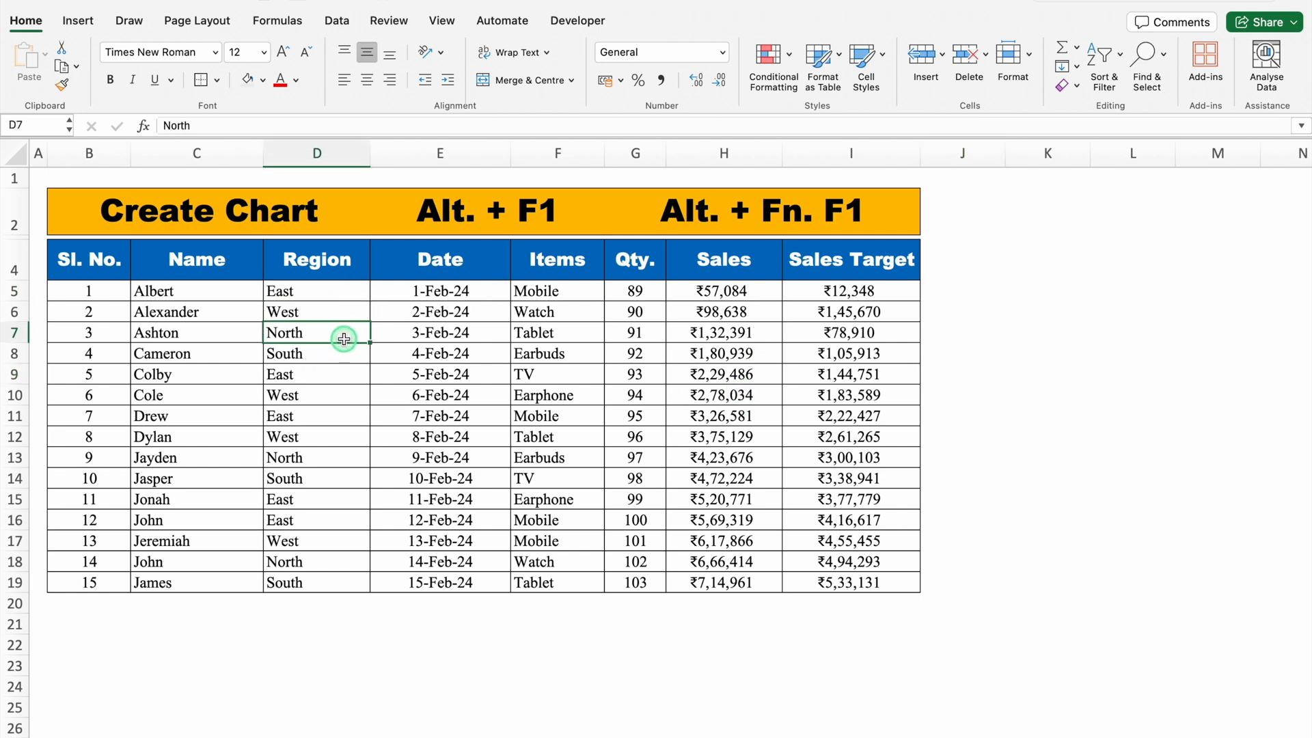
left_click(346, 376)
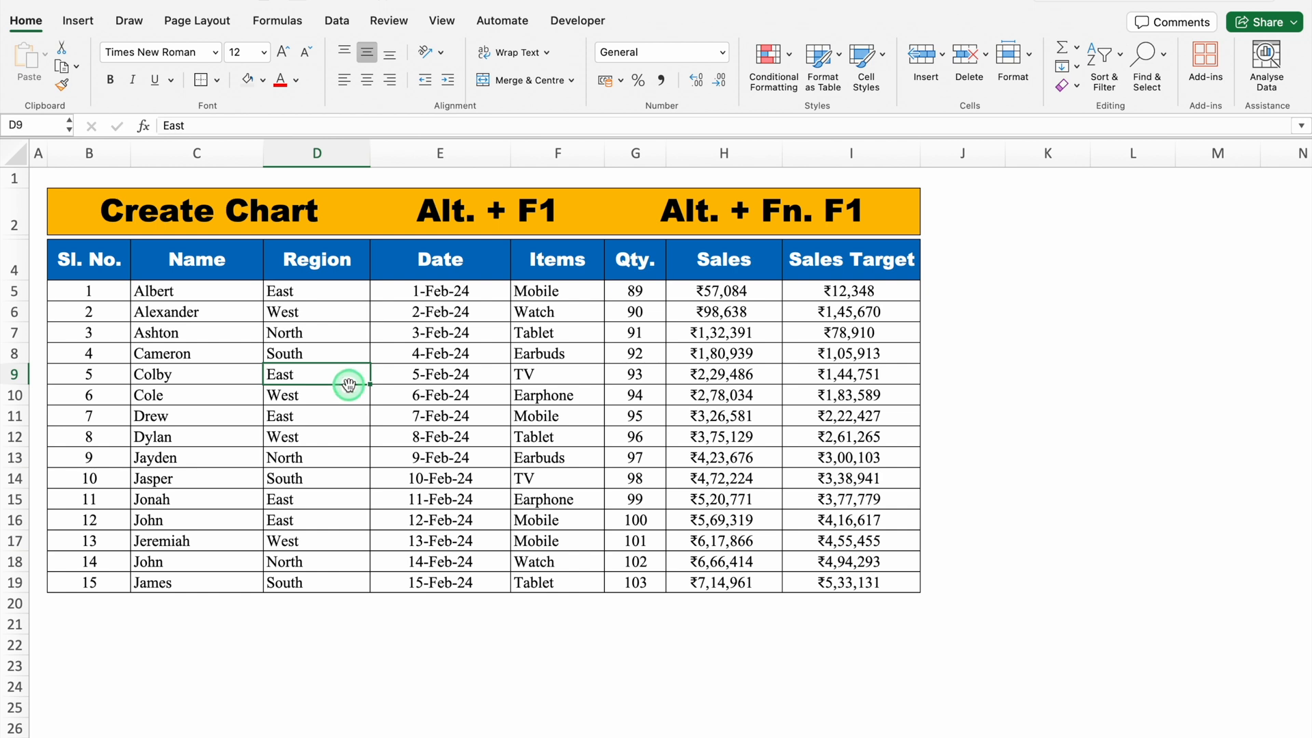
left_click(289, 625)
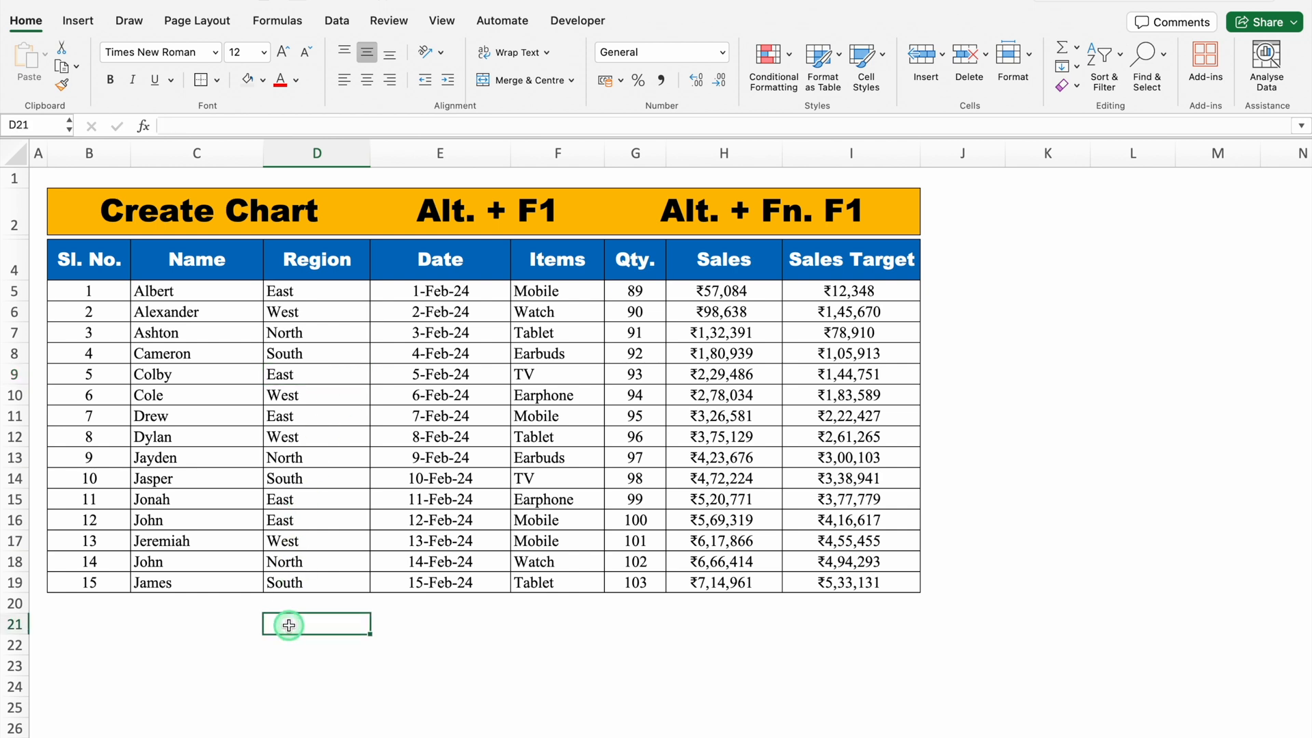
Copy the four region names East, West, North and South from D5:D8 to D21:D24.
left_click_drag(323, 293, 322, 345)
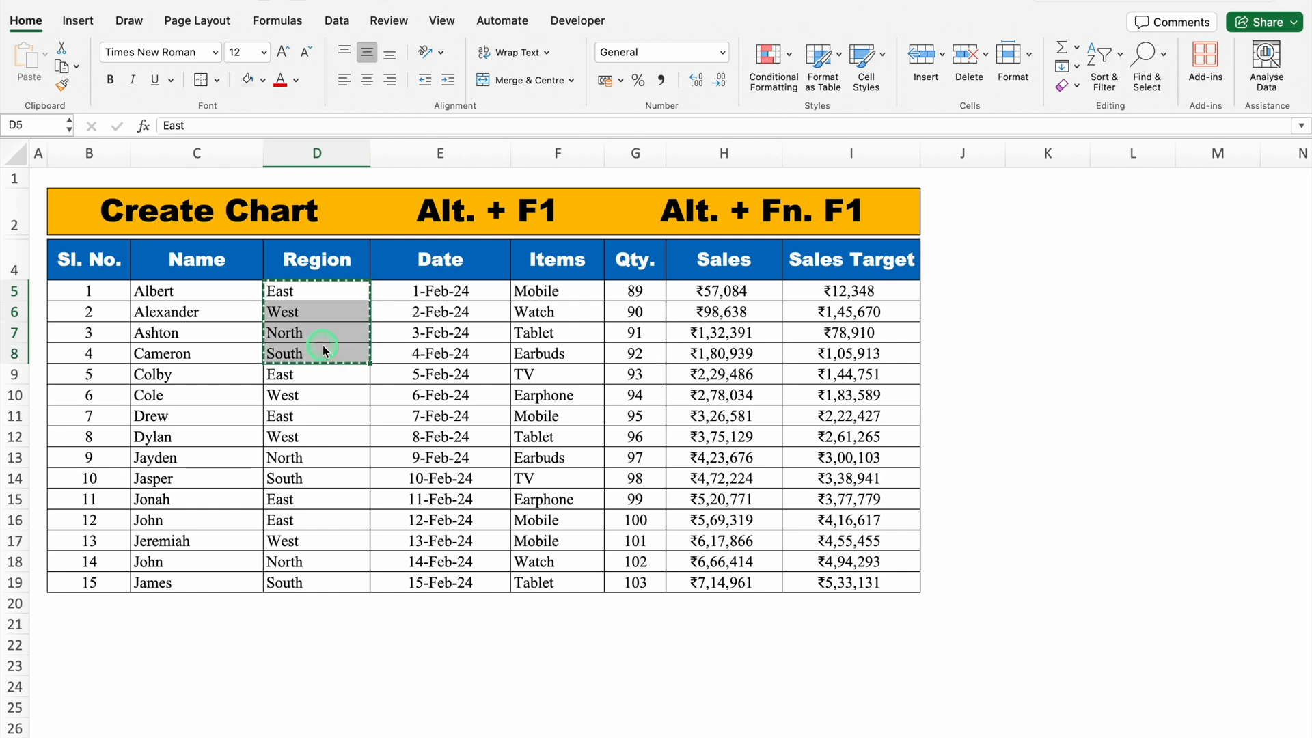
key("super+c")
left_click(293, 625)
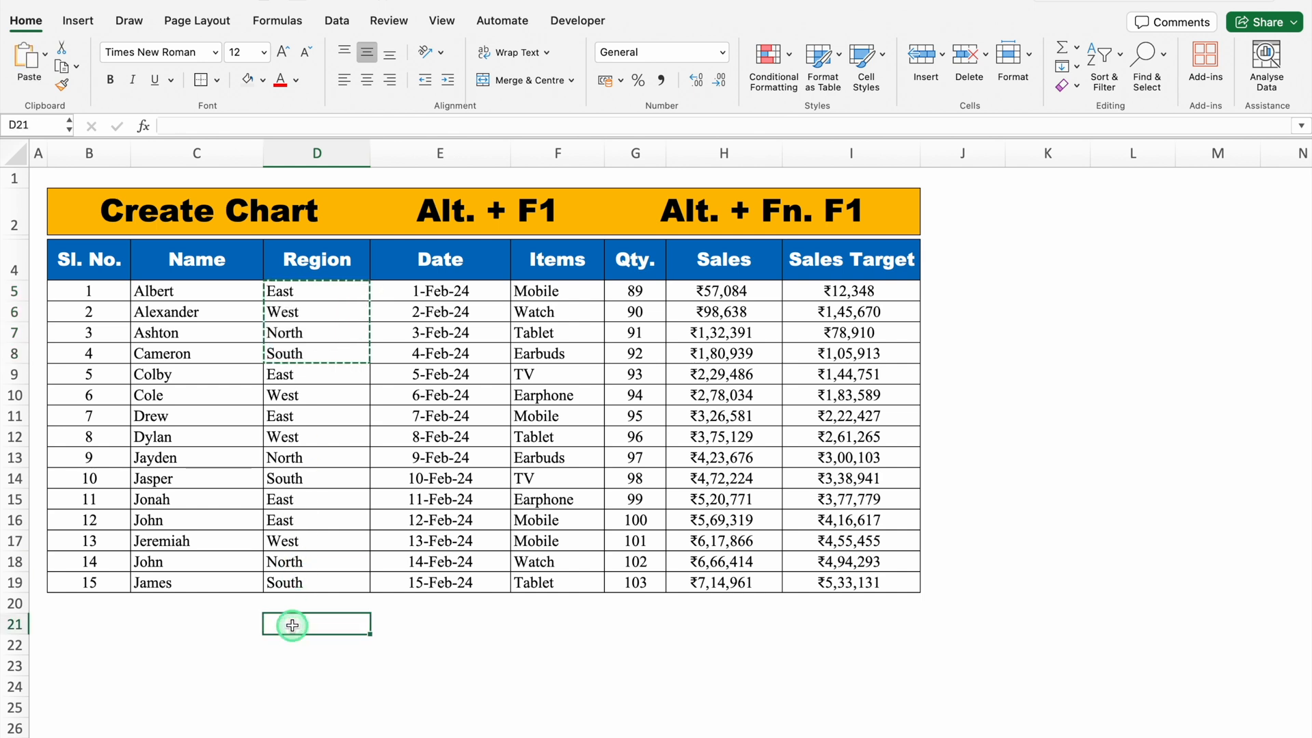
key("super+v")
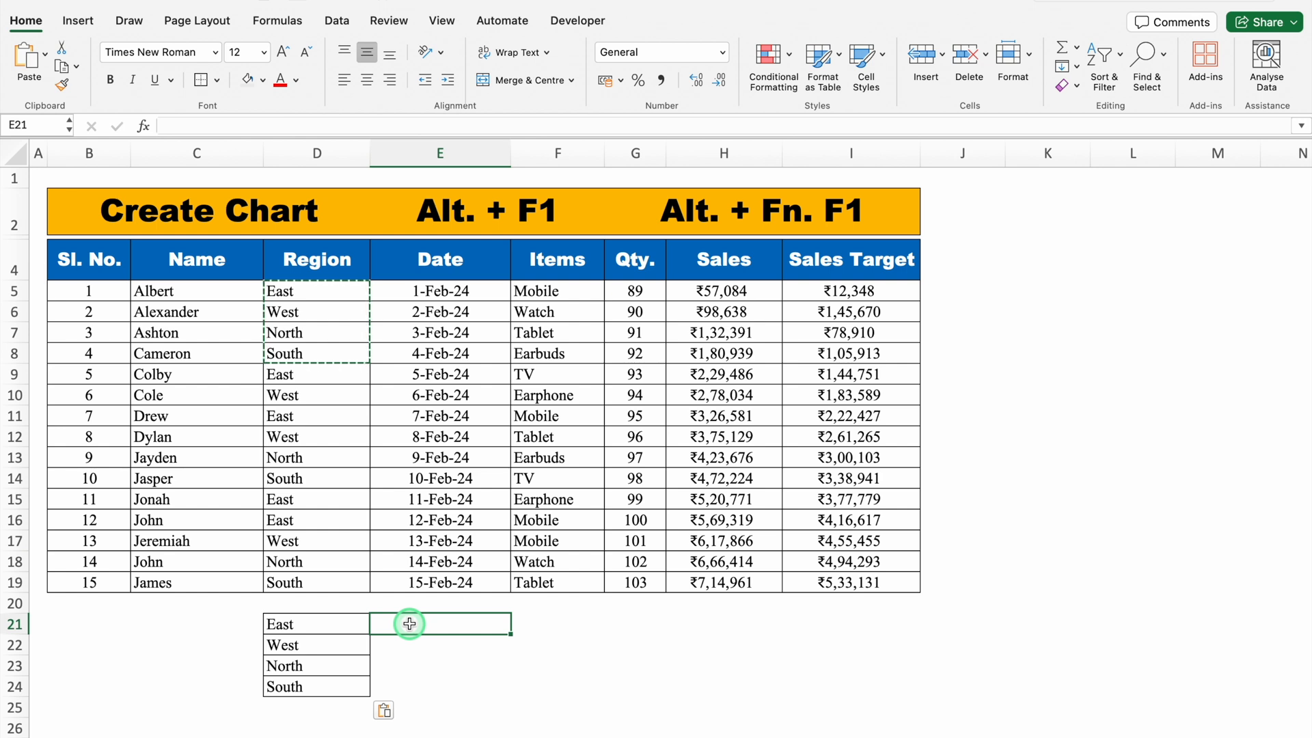
key("Escape")
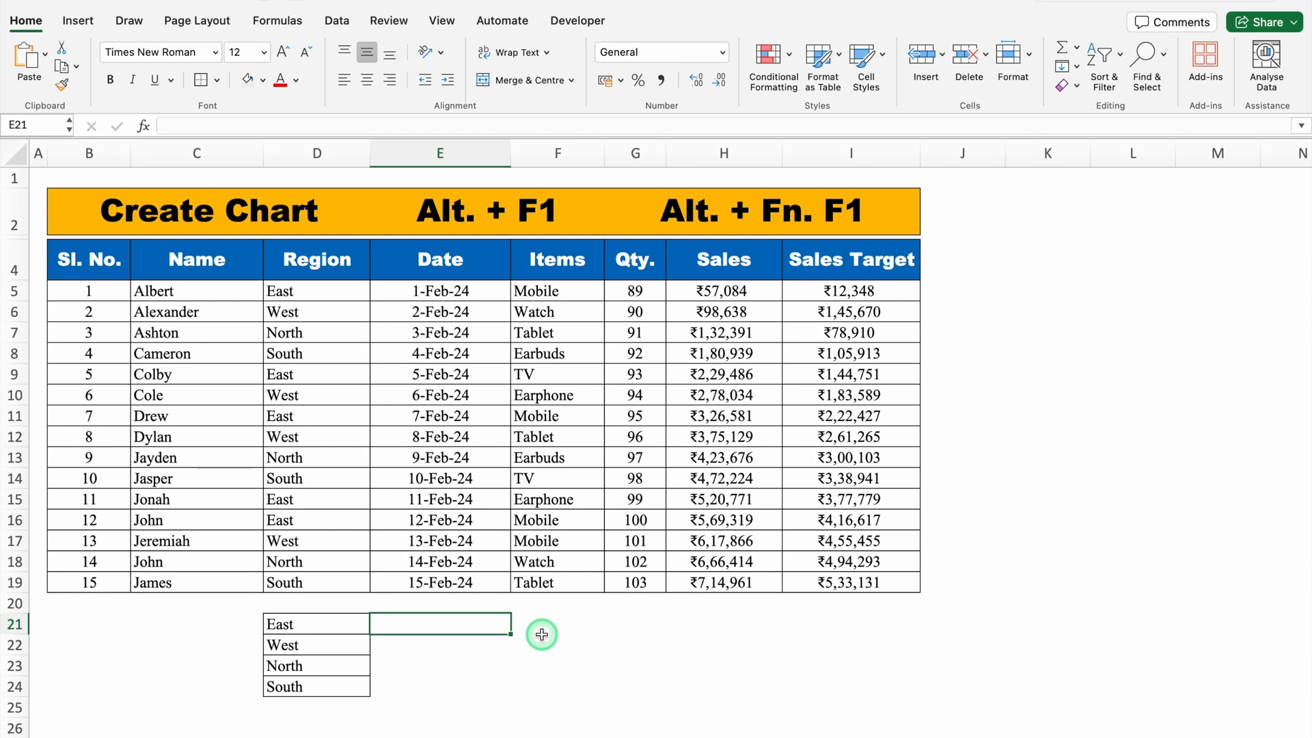
Enter =SUMIF($D$5:$D$19,D21,$H$5:$H$19) in E21 to sum the East region's sales.
type("=SUMIF")
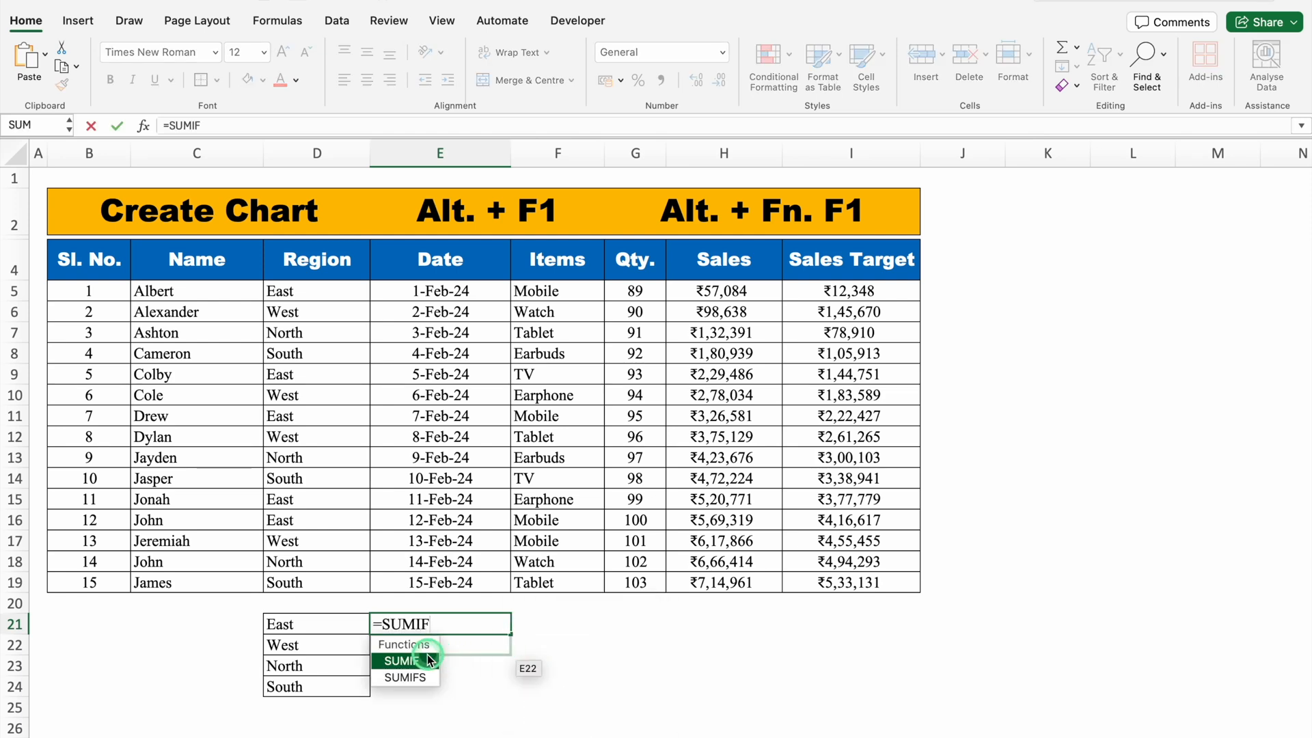
double_click(427, 658)
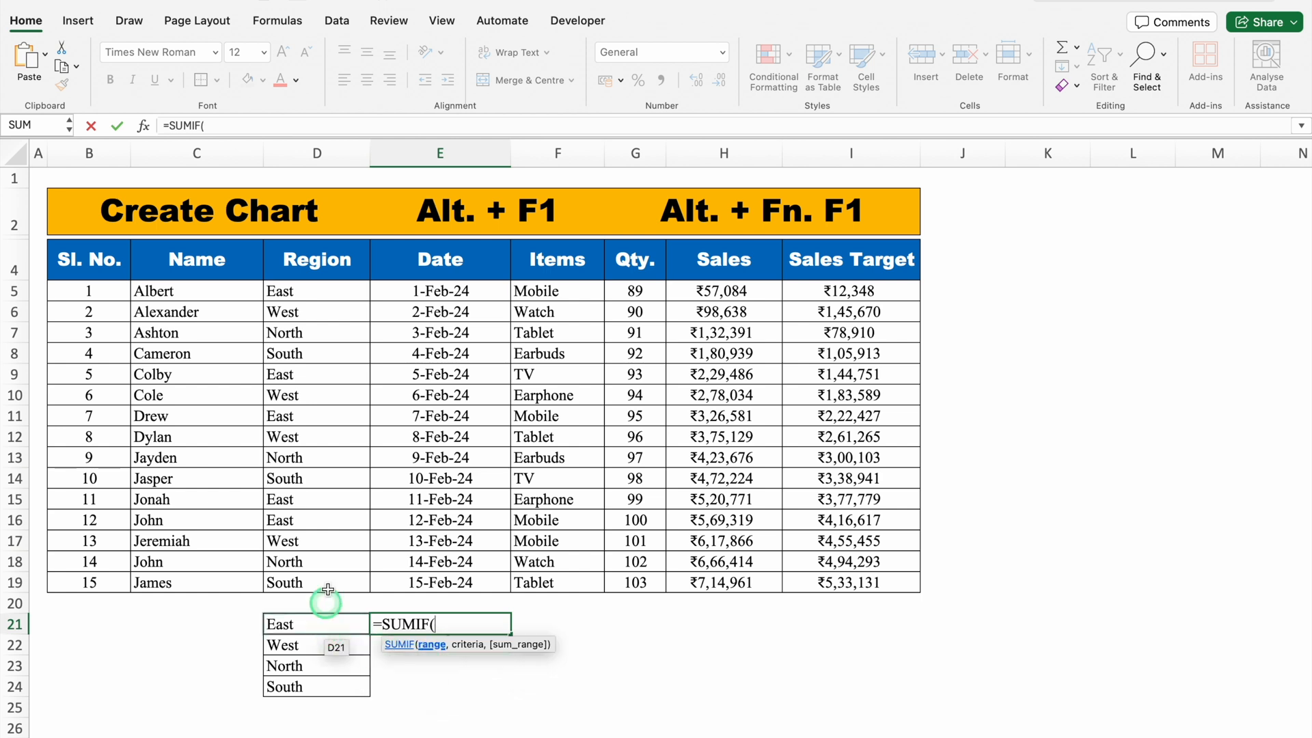
left_click_drag(342, 291, 325, 582)
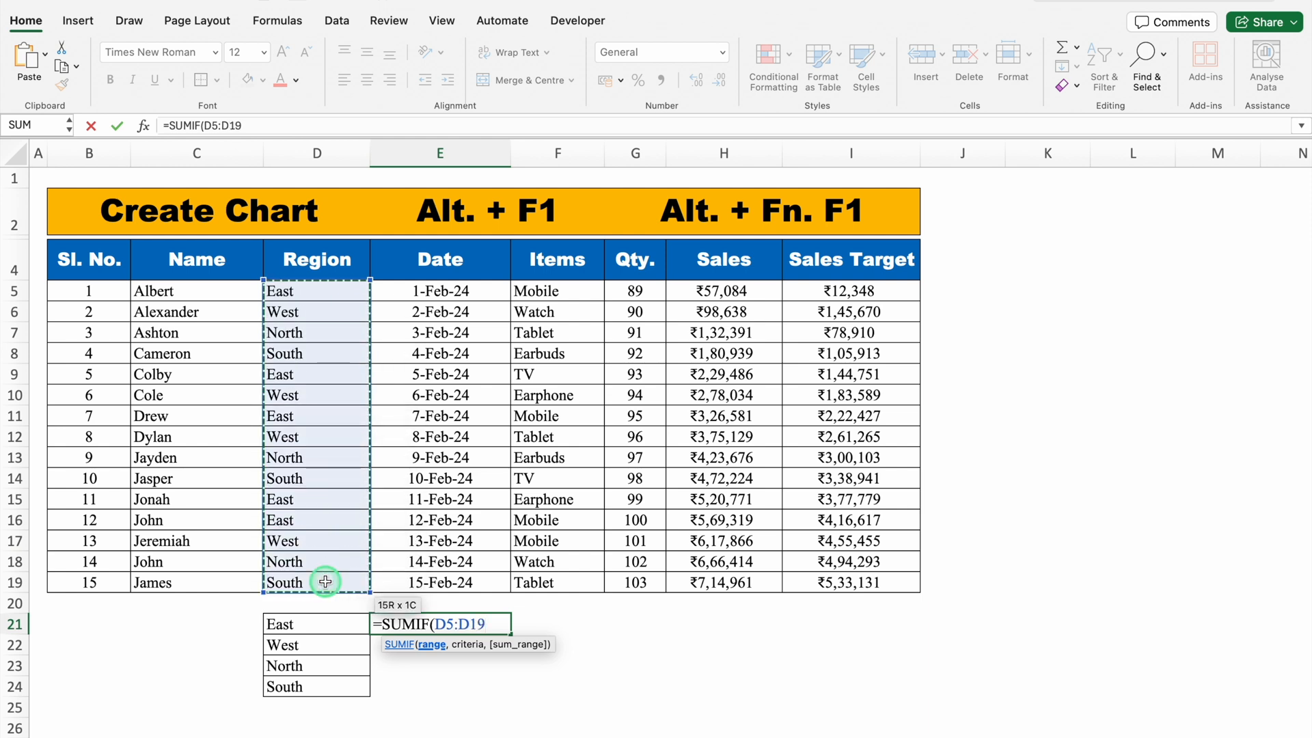
key("F4")
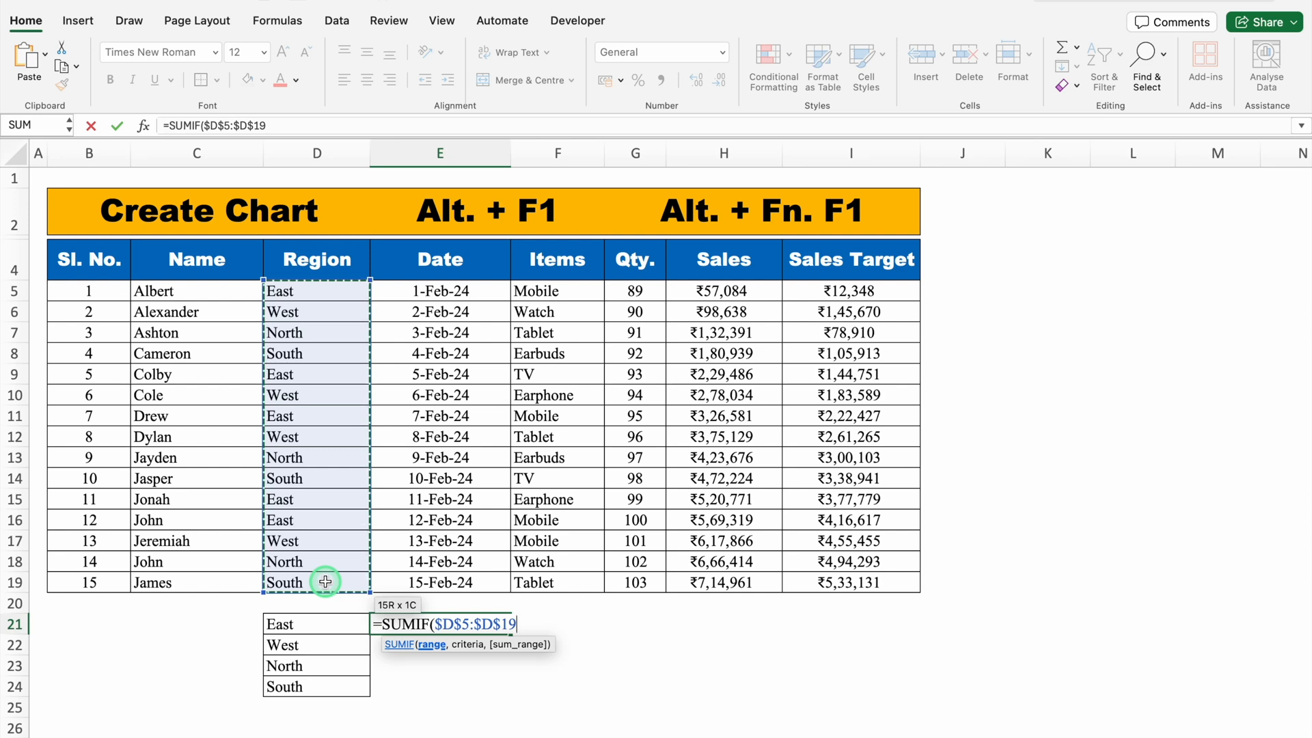
type(",")
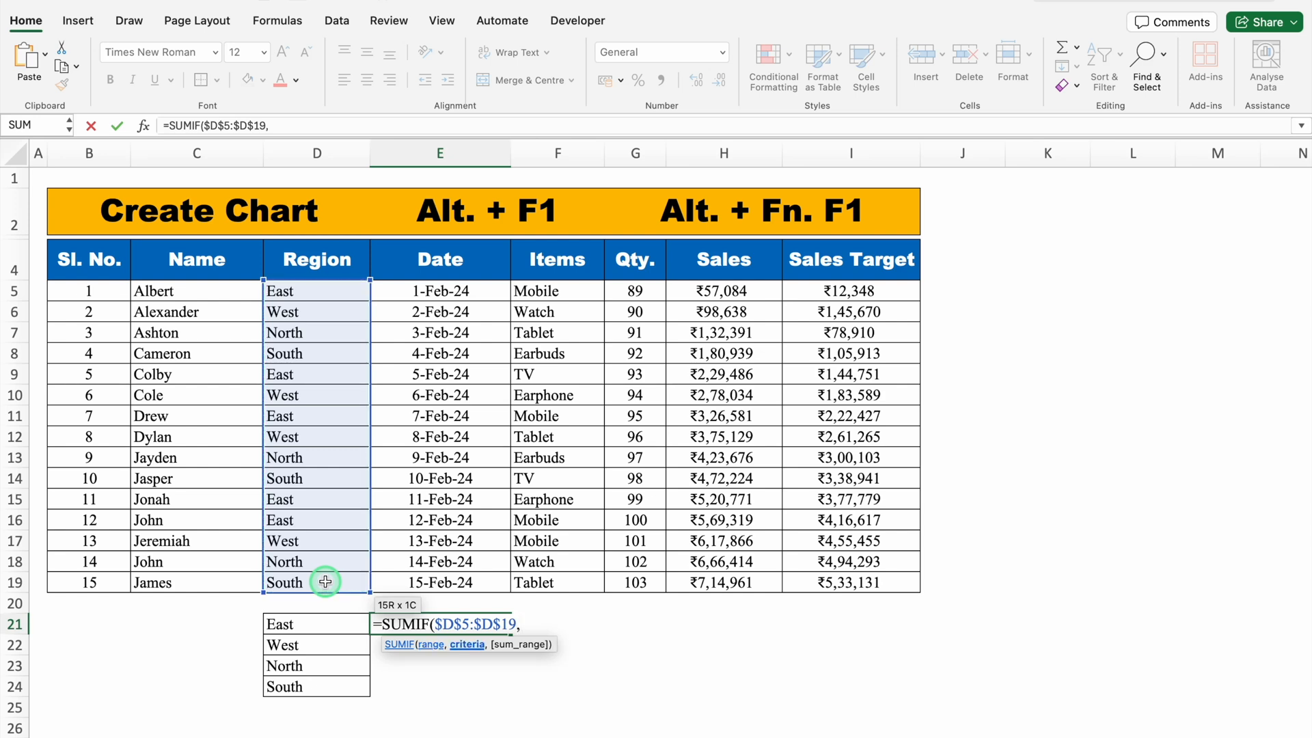
left_click(323, 621)
type(",")
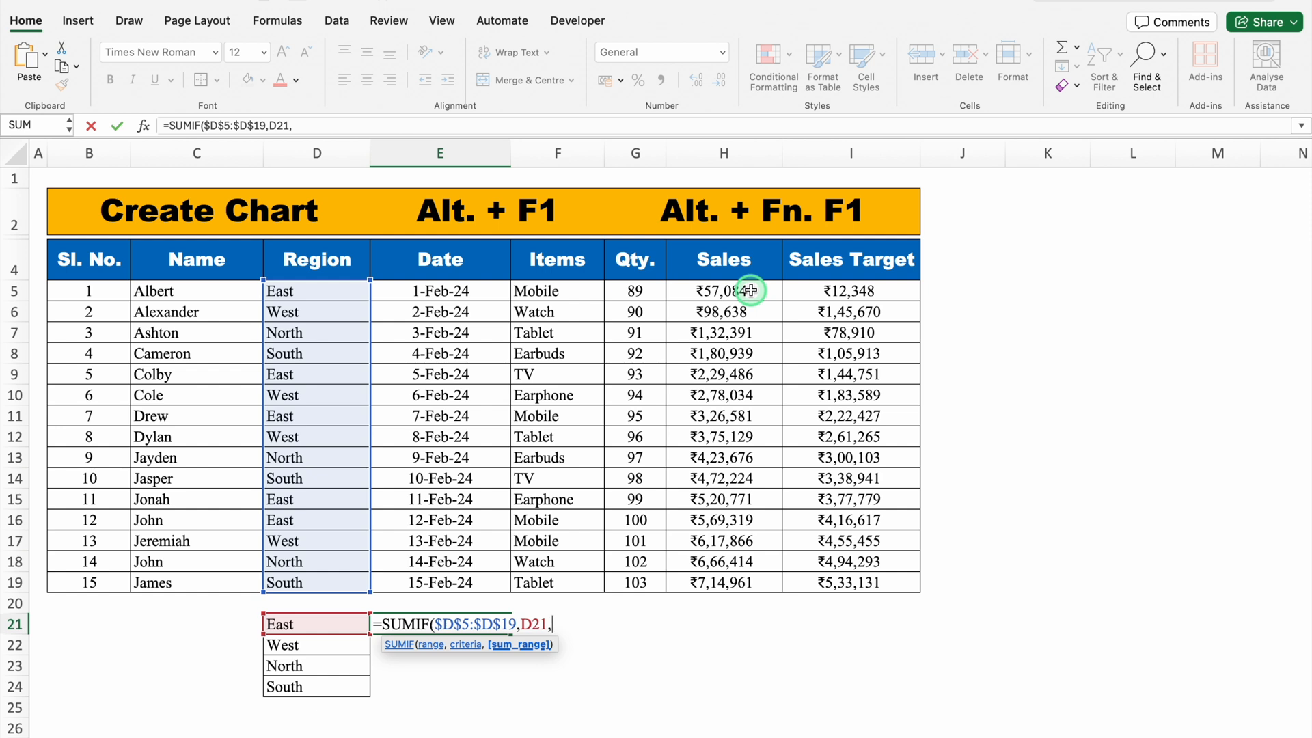
left_click_drag(750, 290, 740, 581)
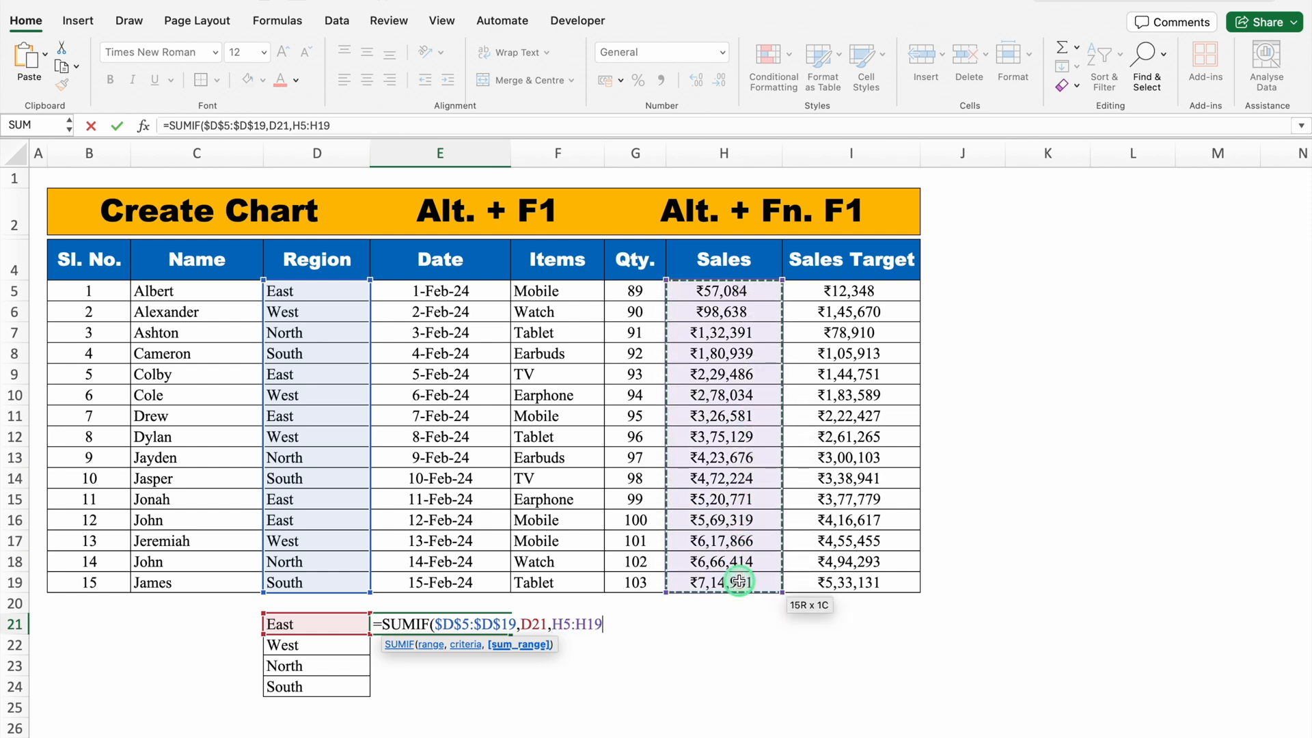
key("F4")
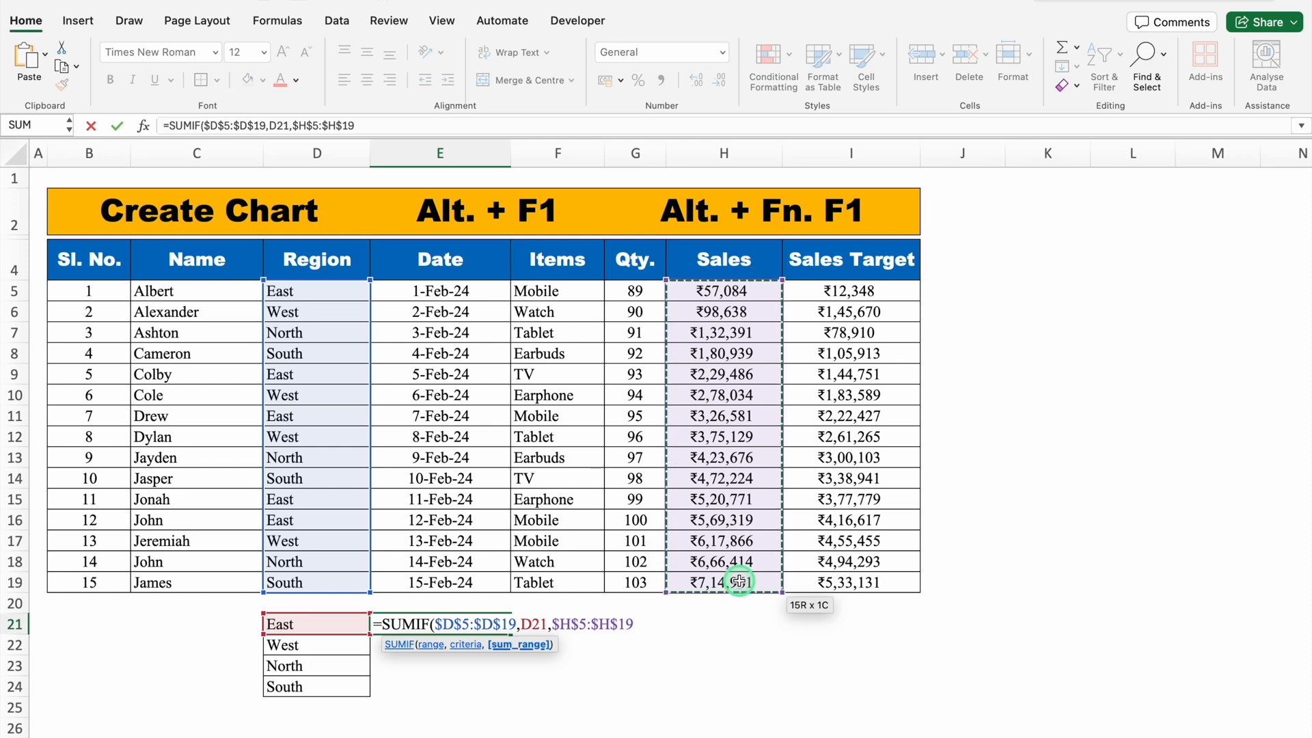
type(")")
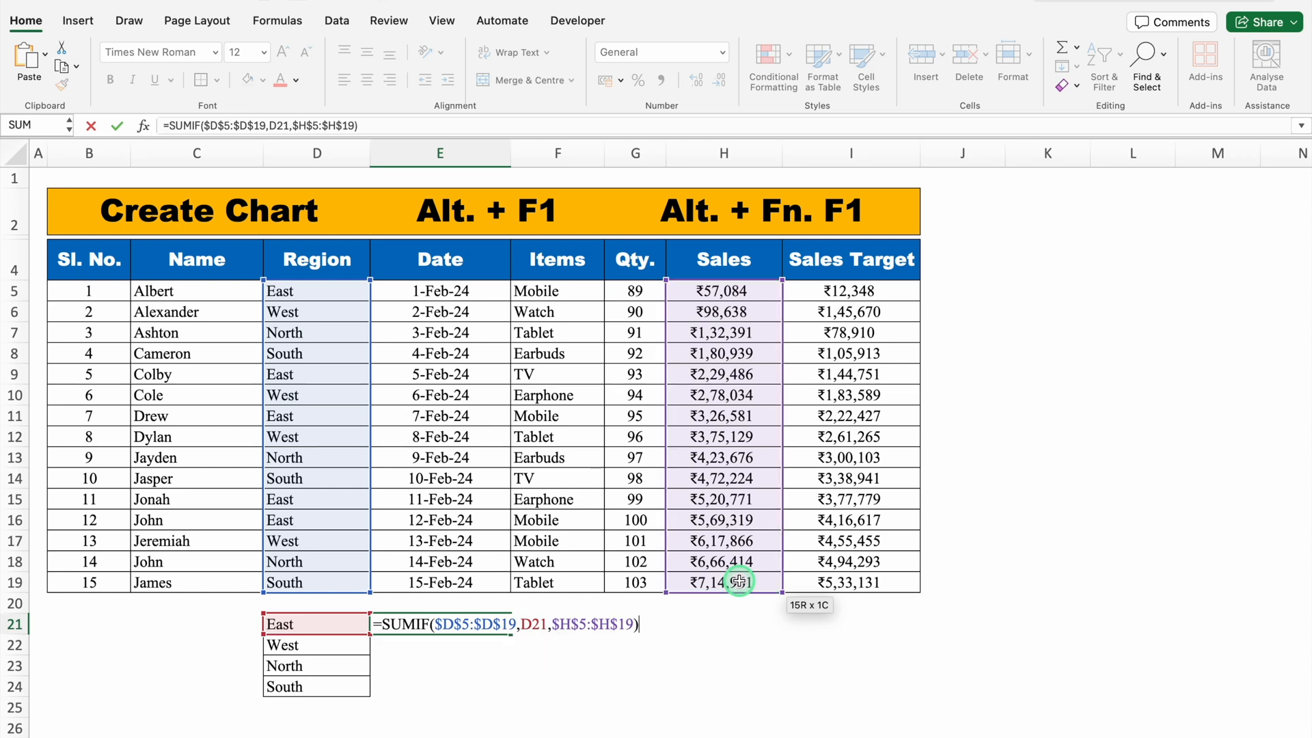
key("Return")
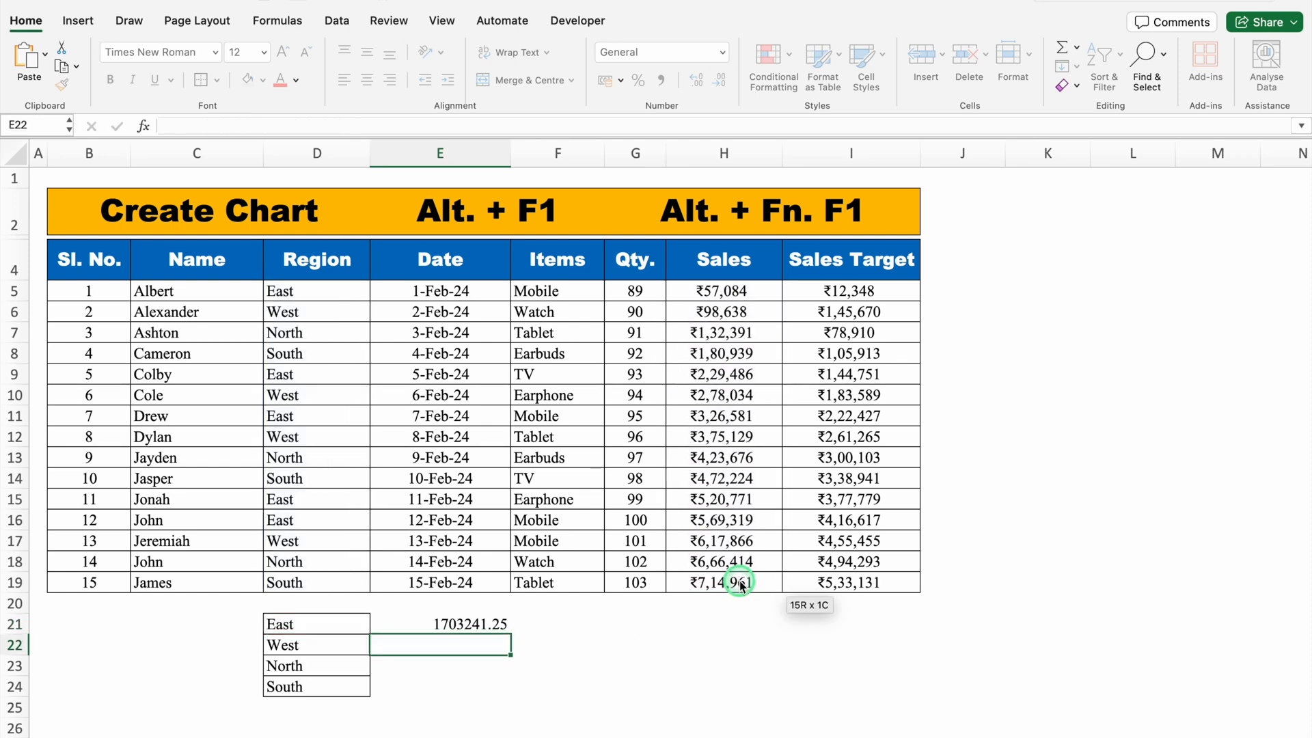
Centre the East sales total in E21 and format it without decimal places.
key("Up")
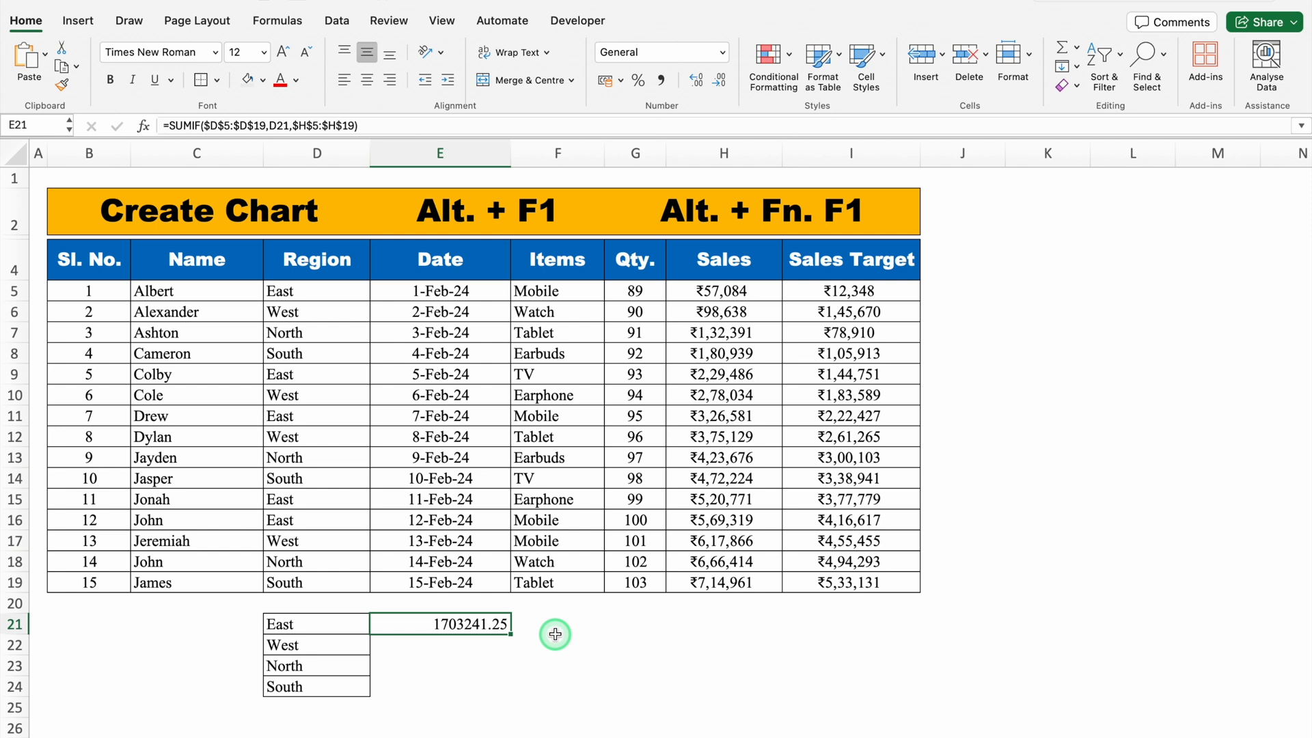
left_click(367, 80)
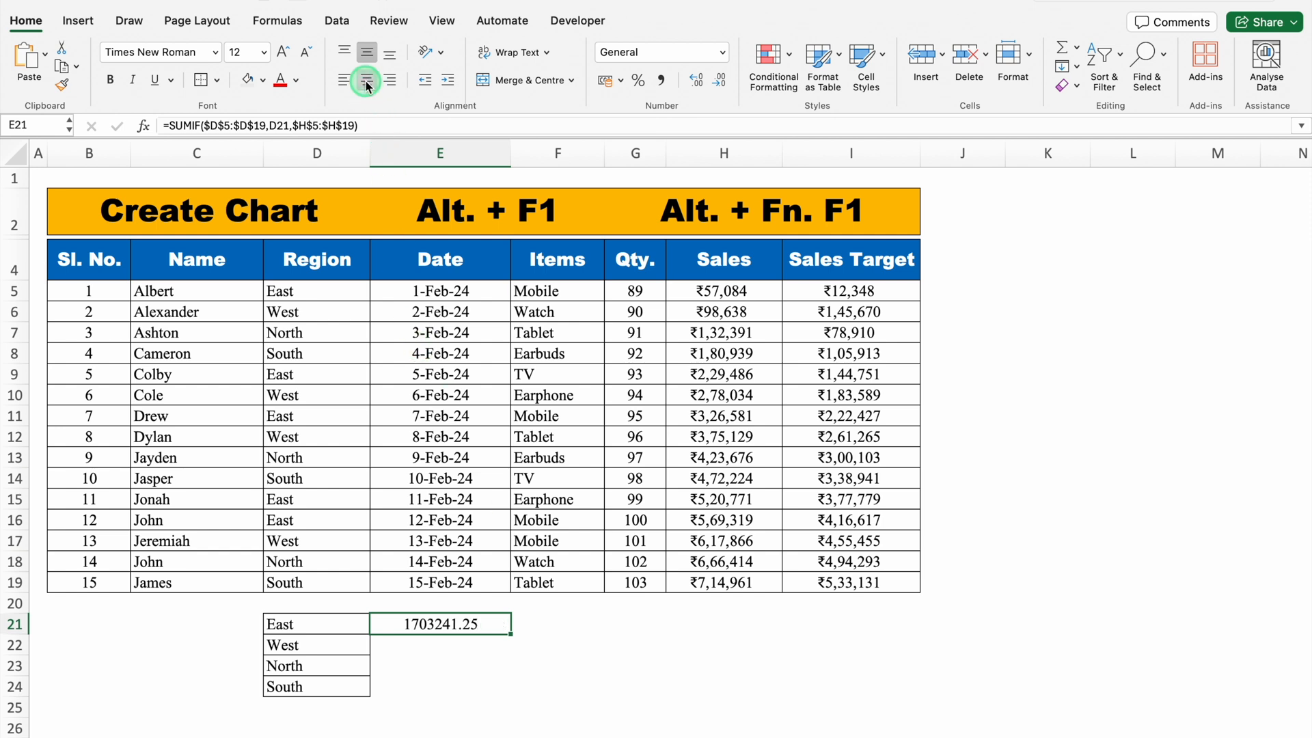
left_click(720, 81)
left_click(720, 81)
Fill the SUMIF formula from E21 down to E24 and apply all borders to the range.
left_click_drag(510, 635, 511, 697)
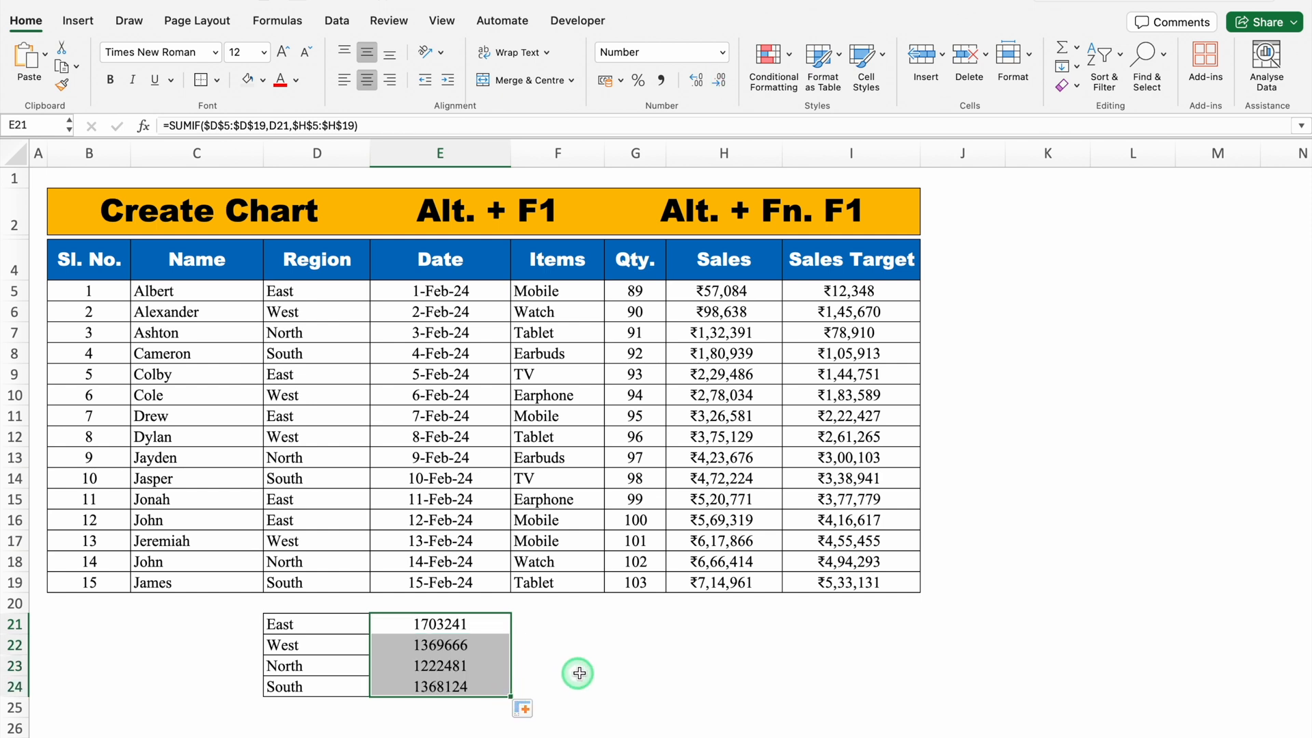
left_click(216, 80)
left_click(240, 238)
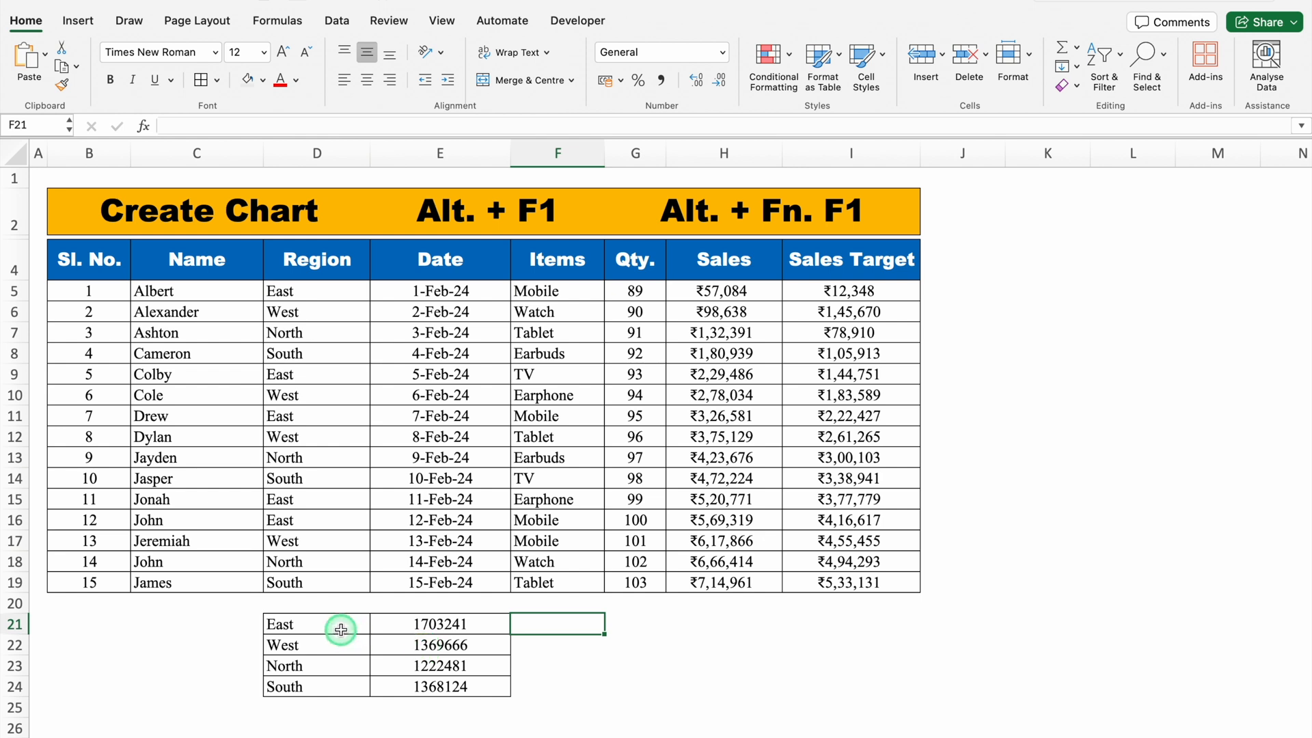
Insert a default column chart from D21:E24 and restyle it with the dark grey gradient style and the orange, yellow and green colourful palette.
left_click_drag(341, 630, 432, 683)
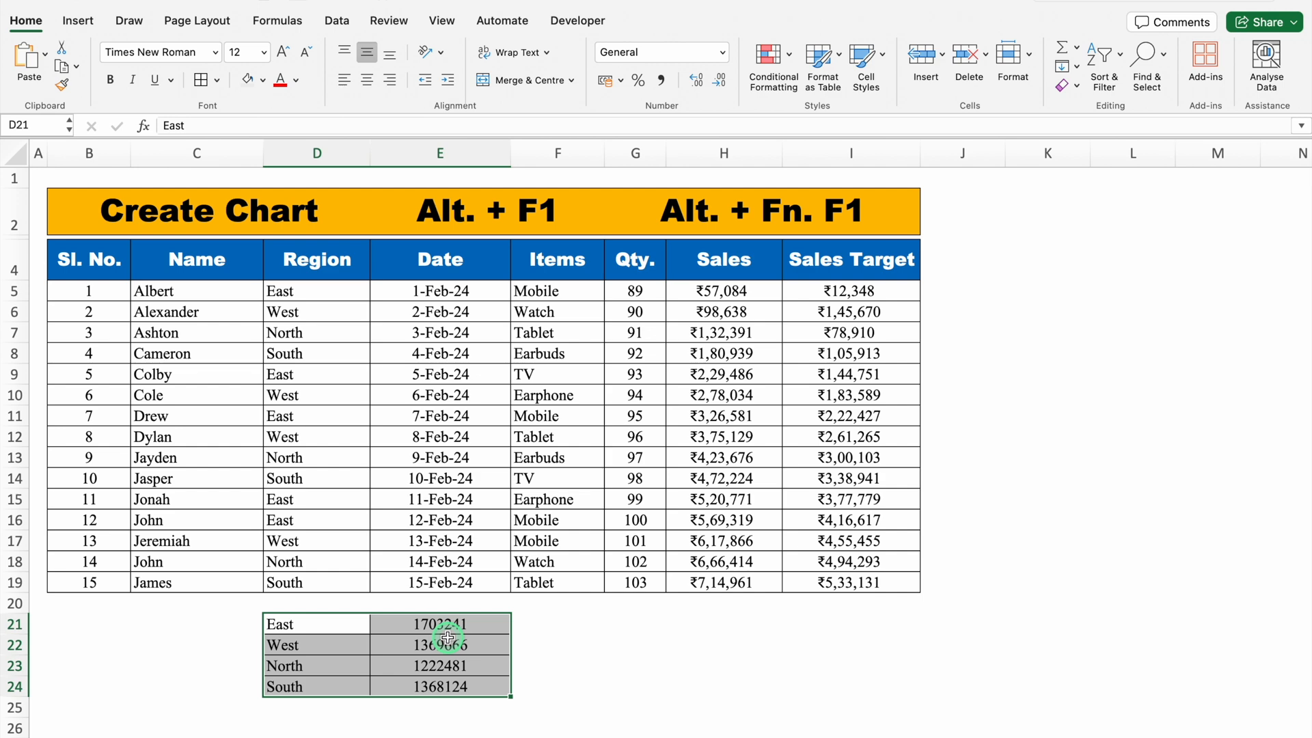
key("alt+F1")
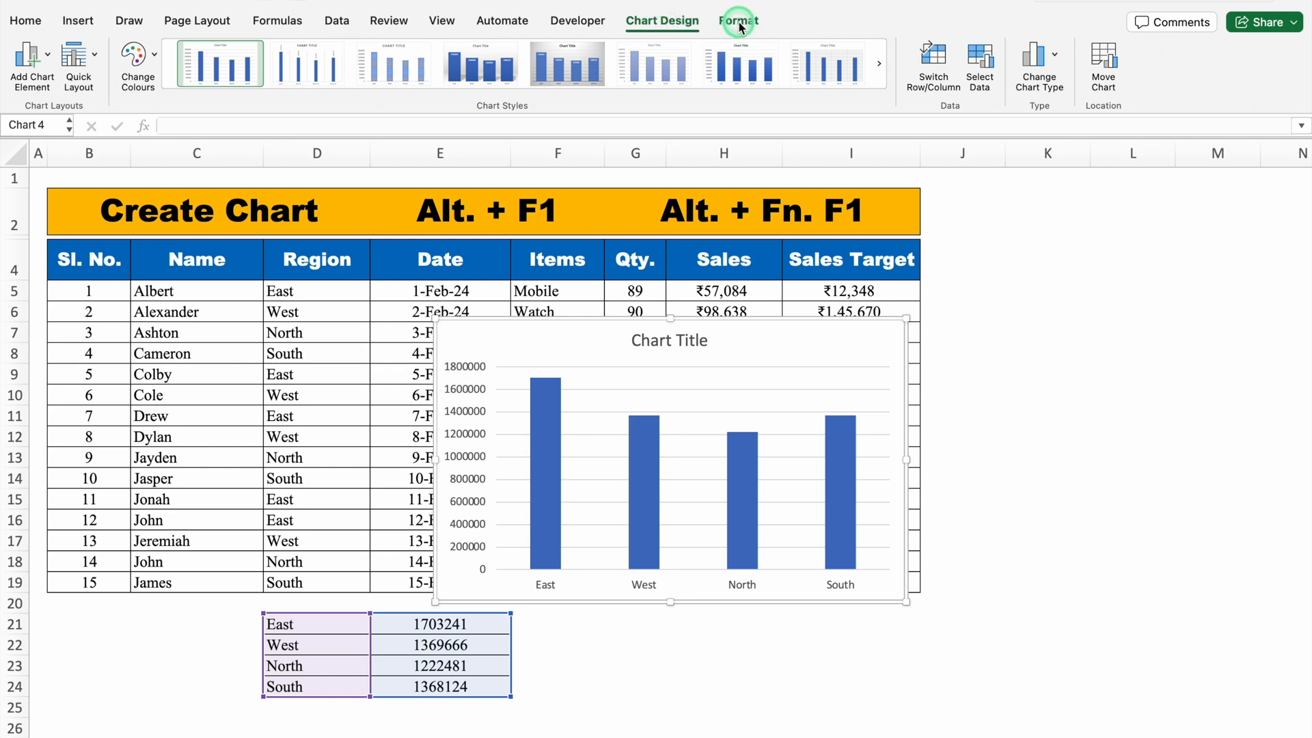
left_click(524, 94)
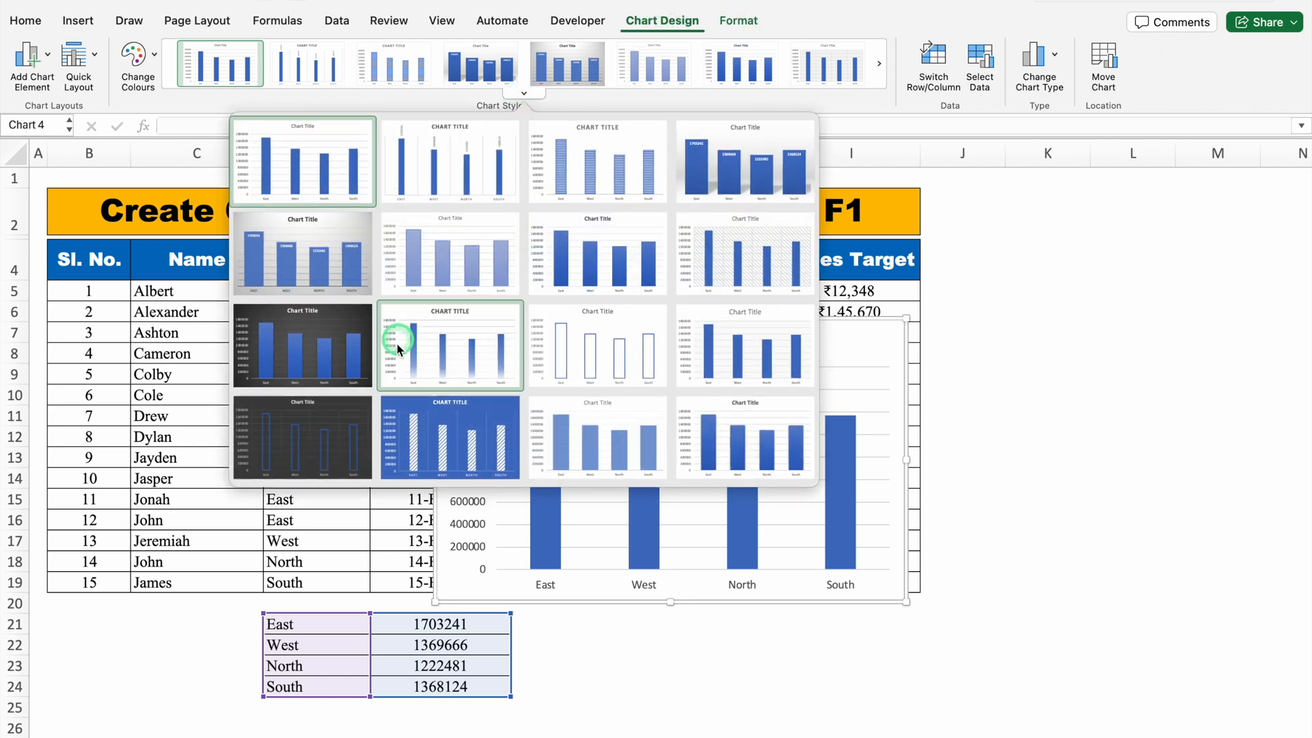
left_click(330, 349)
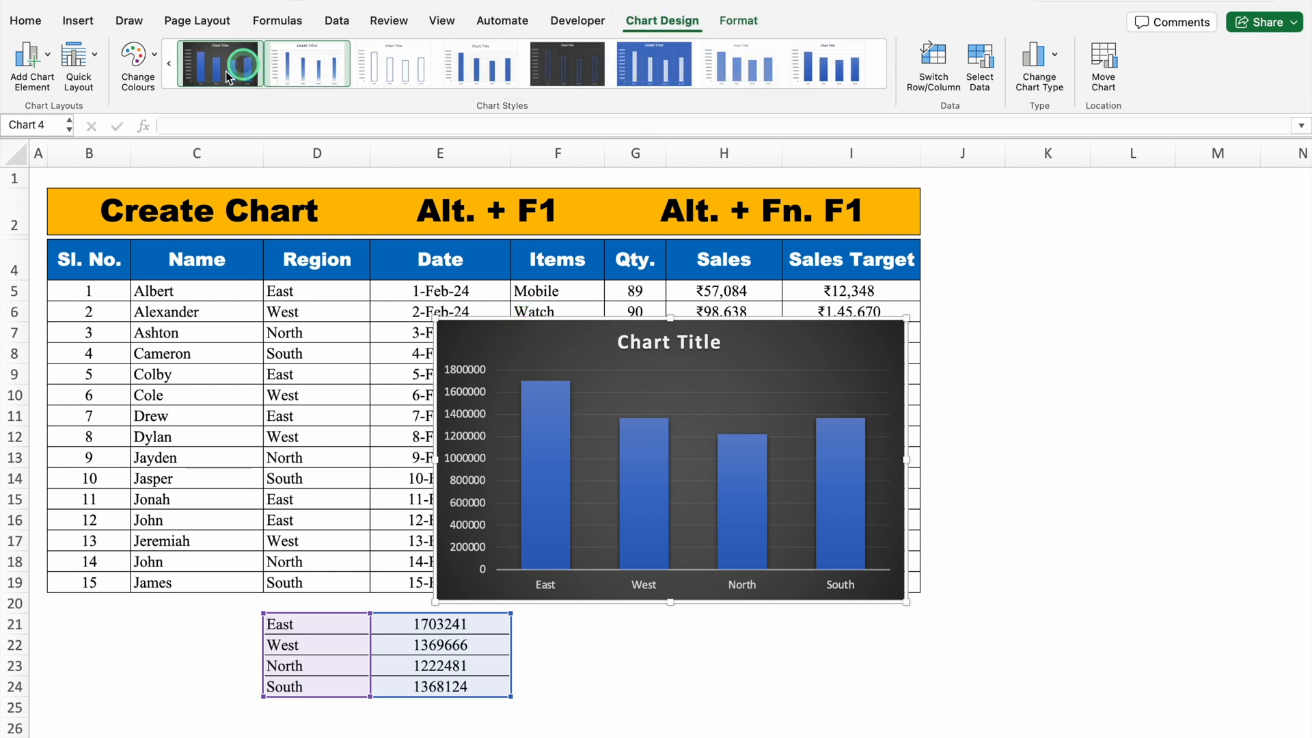
left_click(153, 59)
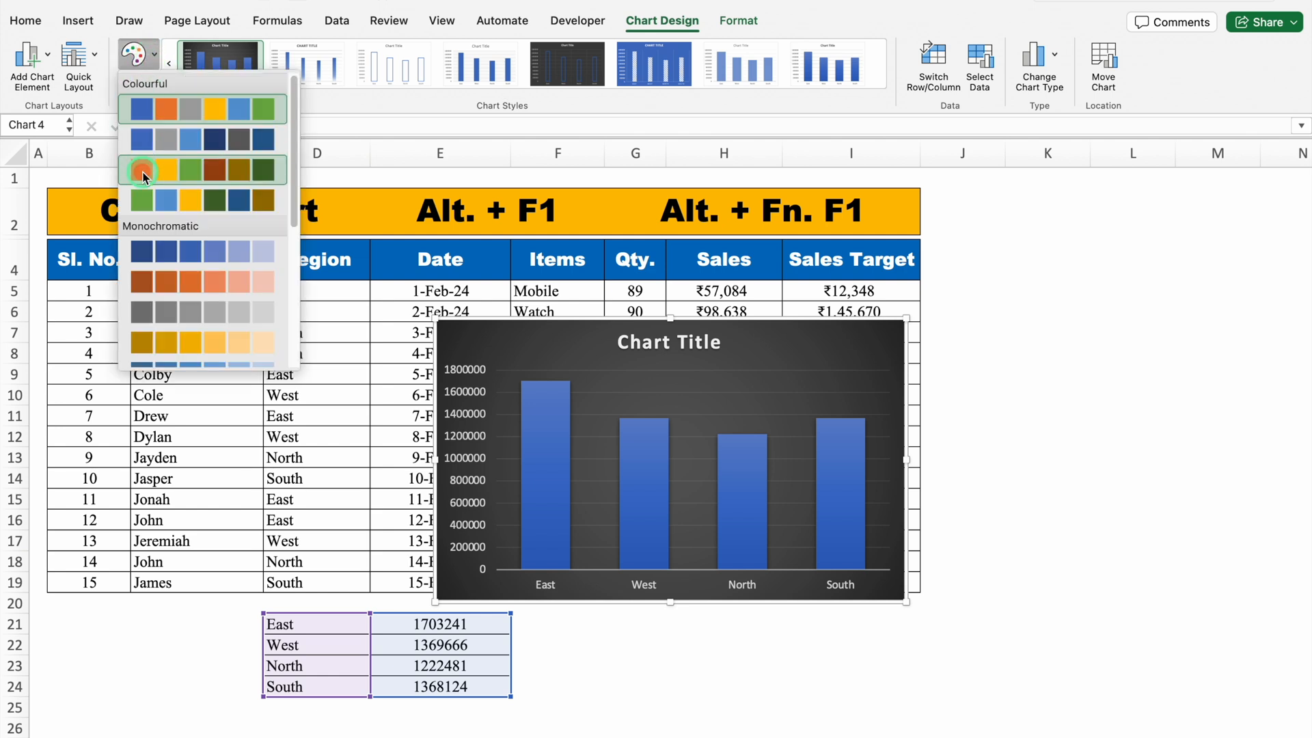
left_click(143, 175)
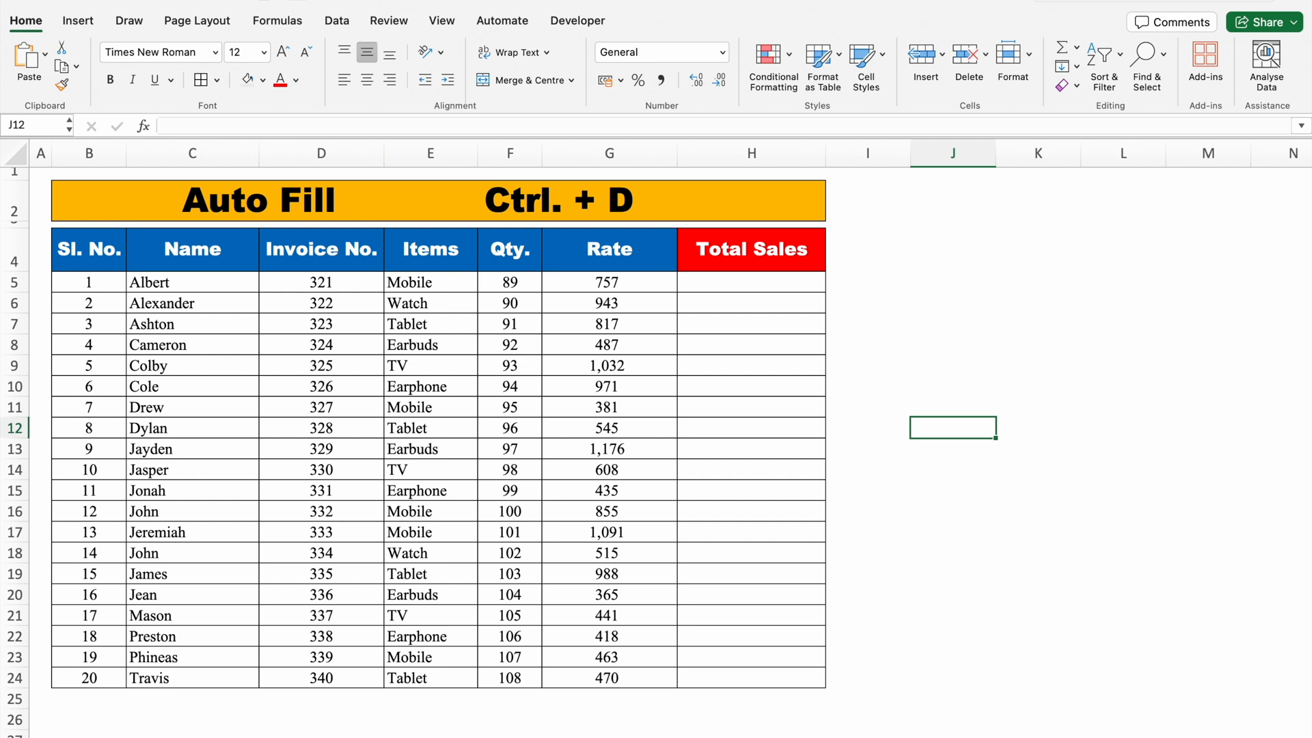
On the Auto Fill sheet, enter =F5*G5 in H5 under Total Sales and fill it down through H24.
left_click(723, 279)
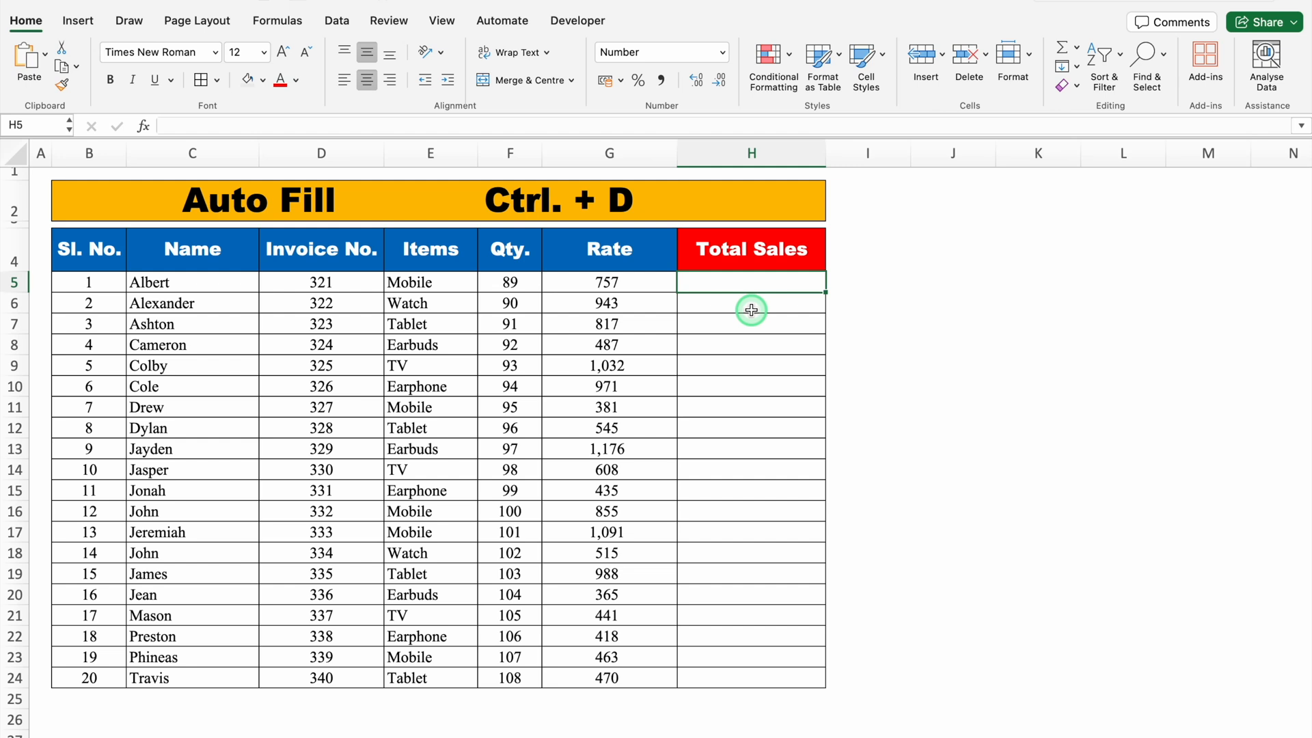
type("=")
left_click(529, 278)
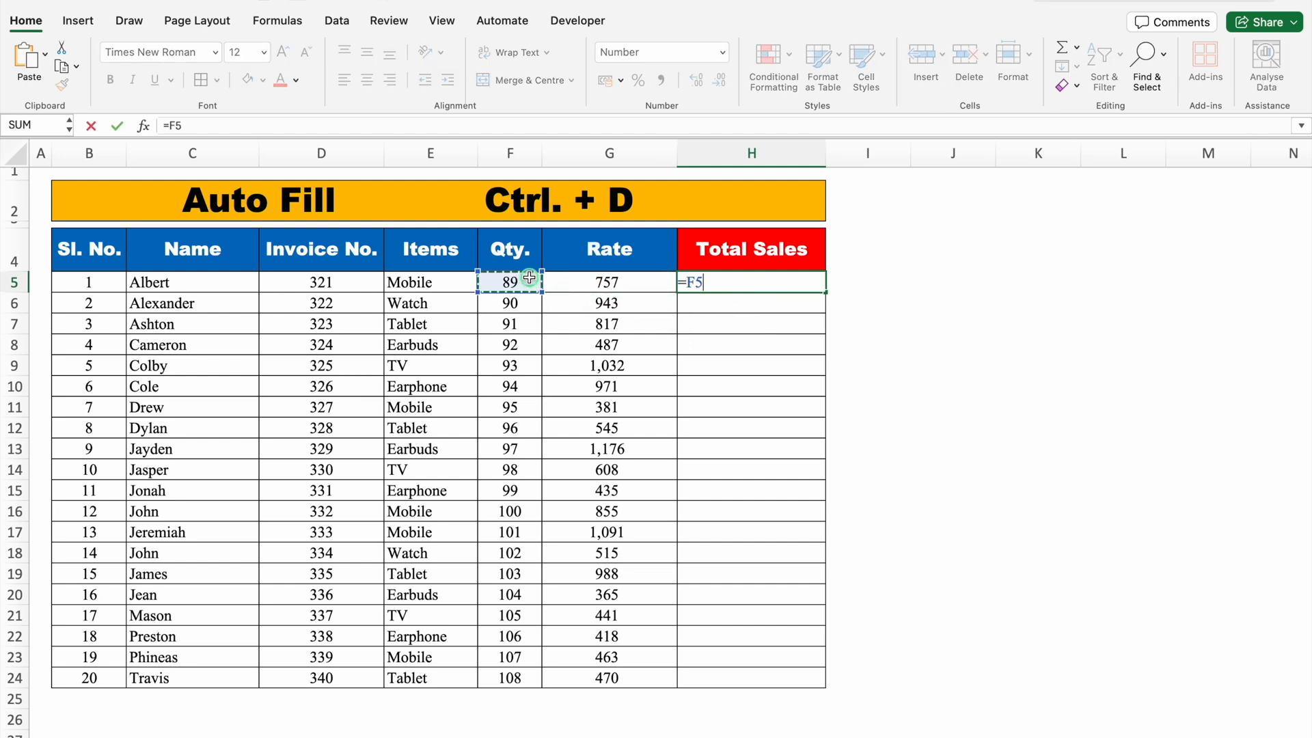
type("*")
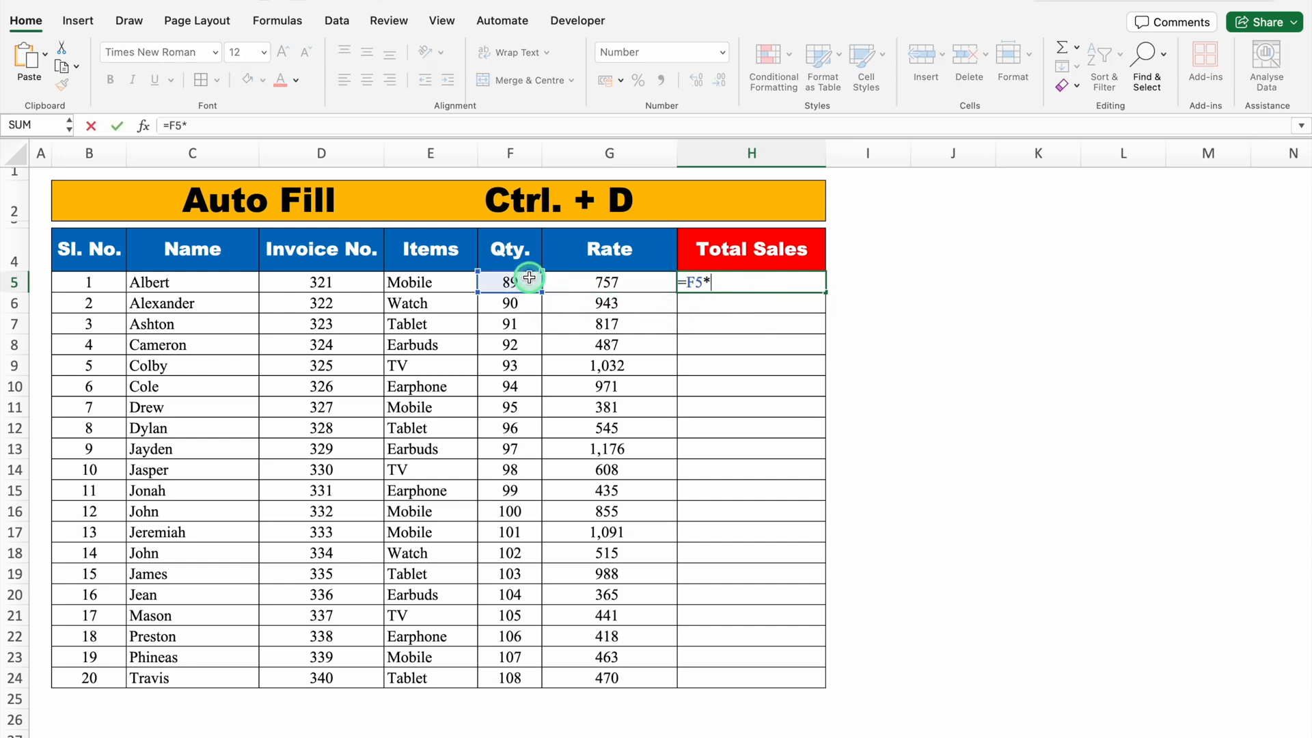
left_click(603, 285)
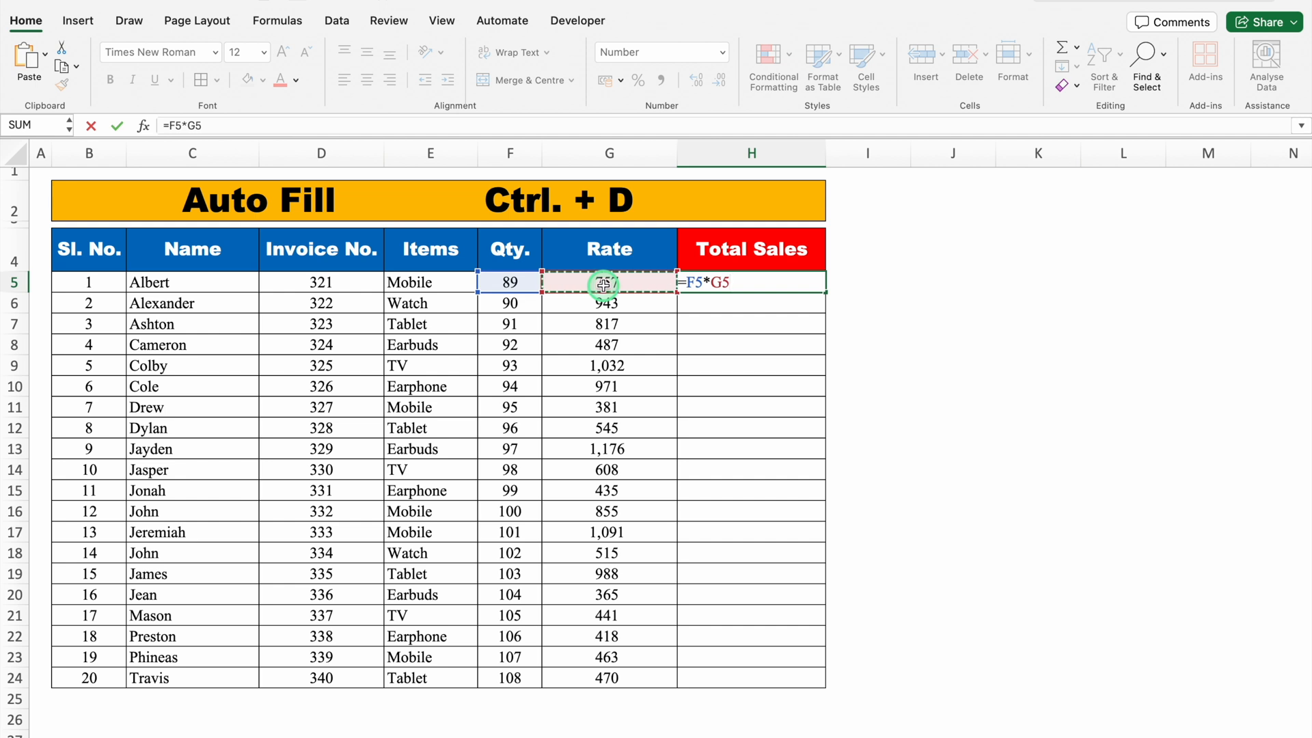
key("Return")
left_click(762, 282)
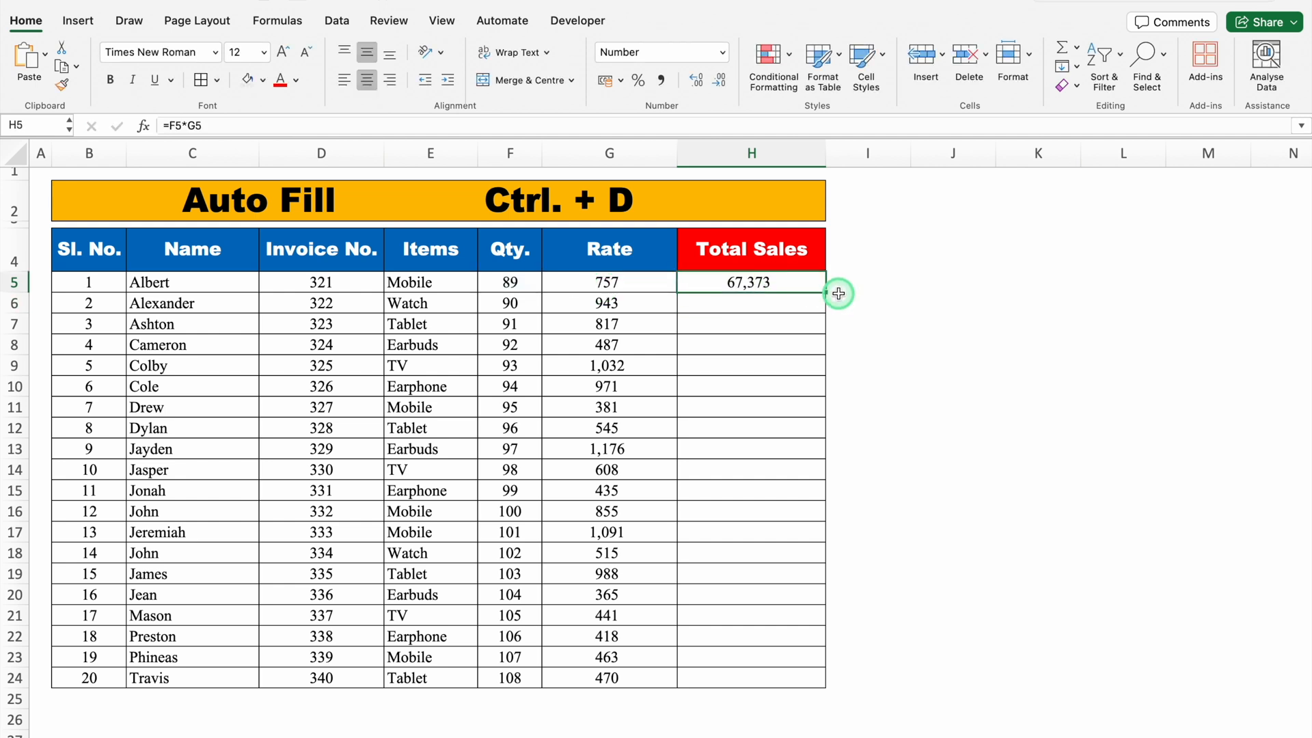
left_click_drag(784, 284, 798, 675)
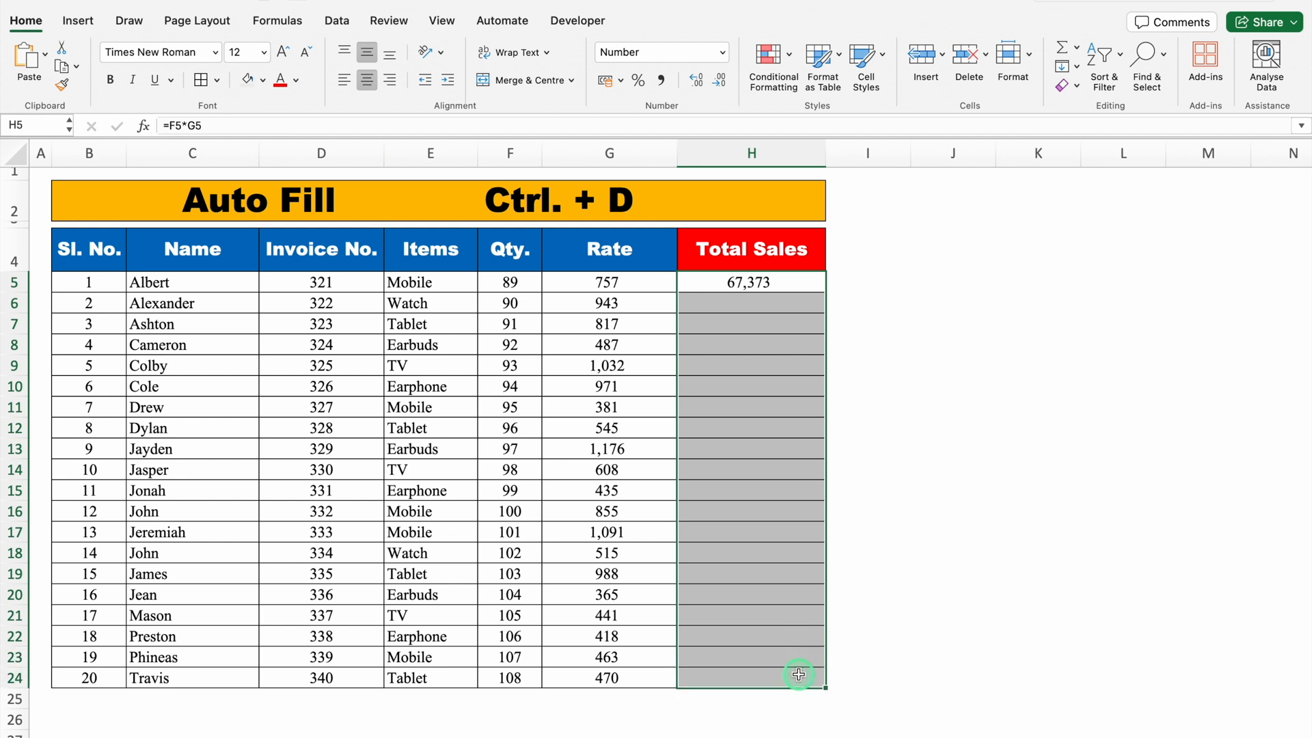
key("ctrl+d")
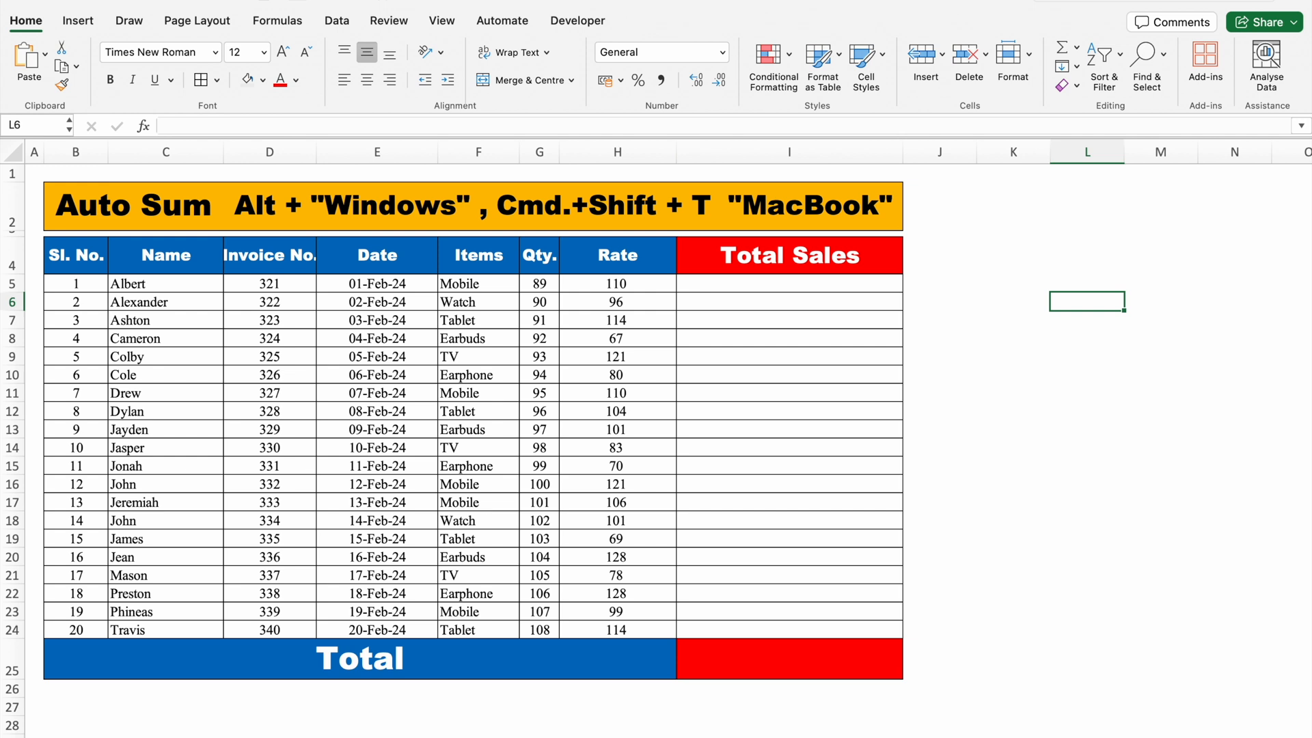
On the Auto Sum sheet, enter =G5*H5 in I5 under Total Sales and fill it down through I24.
left_click(723, 283)
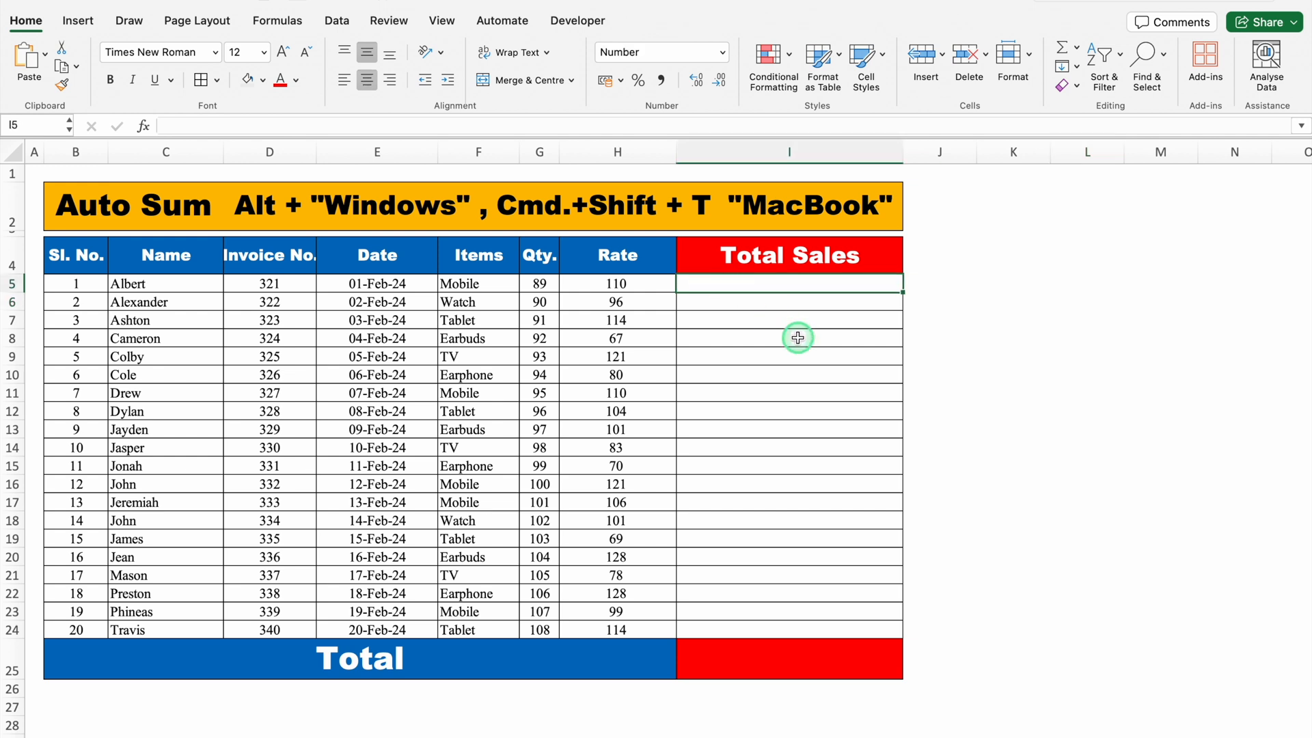
type("=")
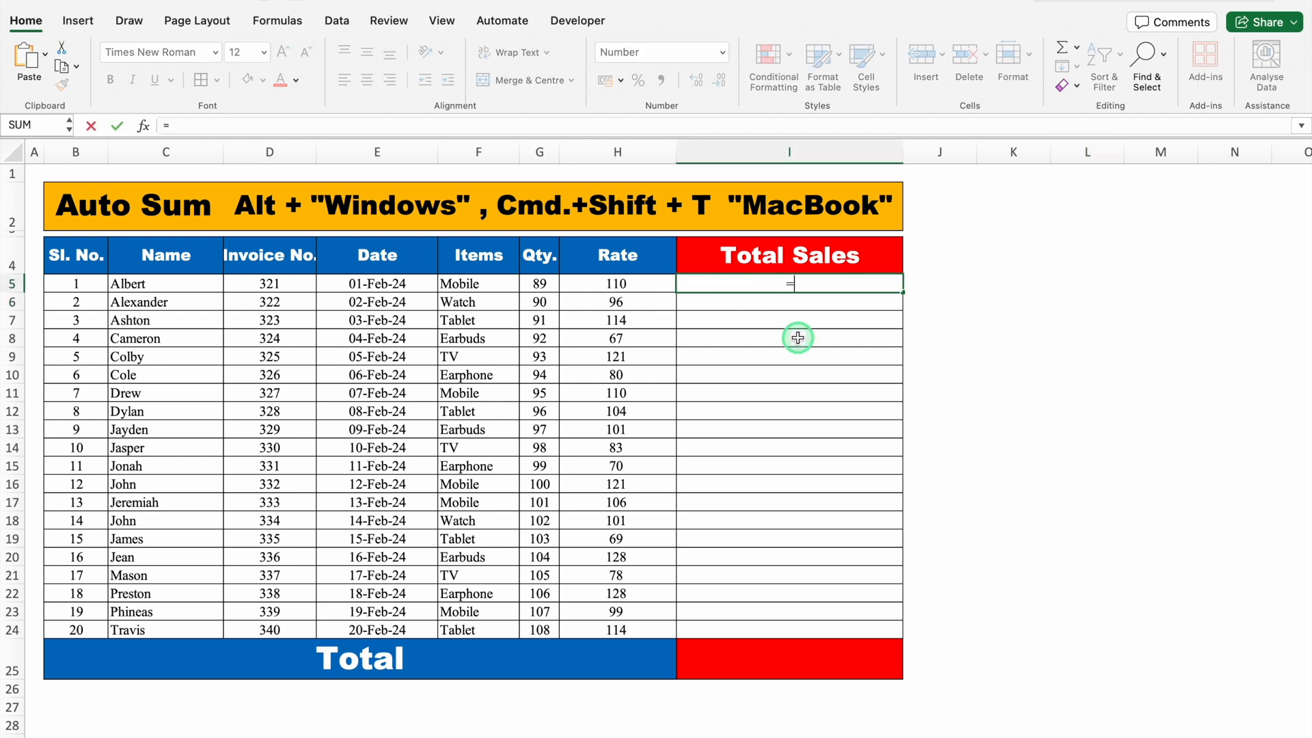
left_click(554, 283)
type("*")
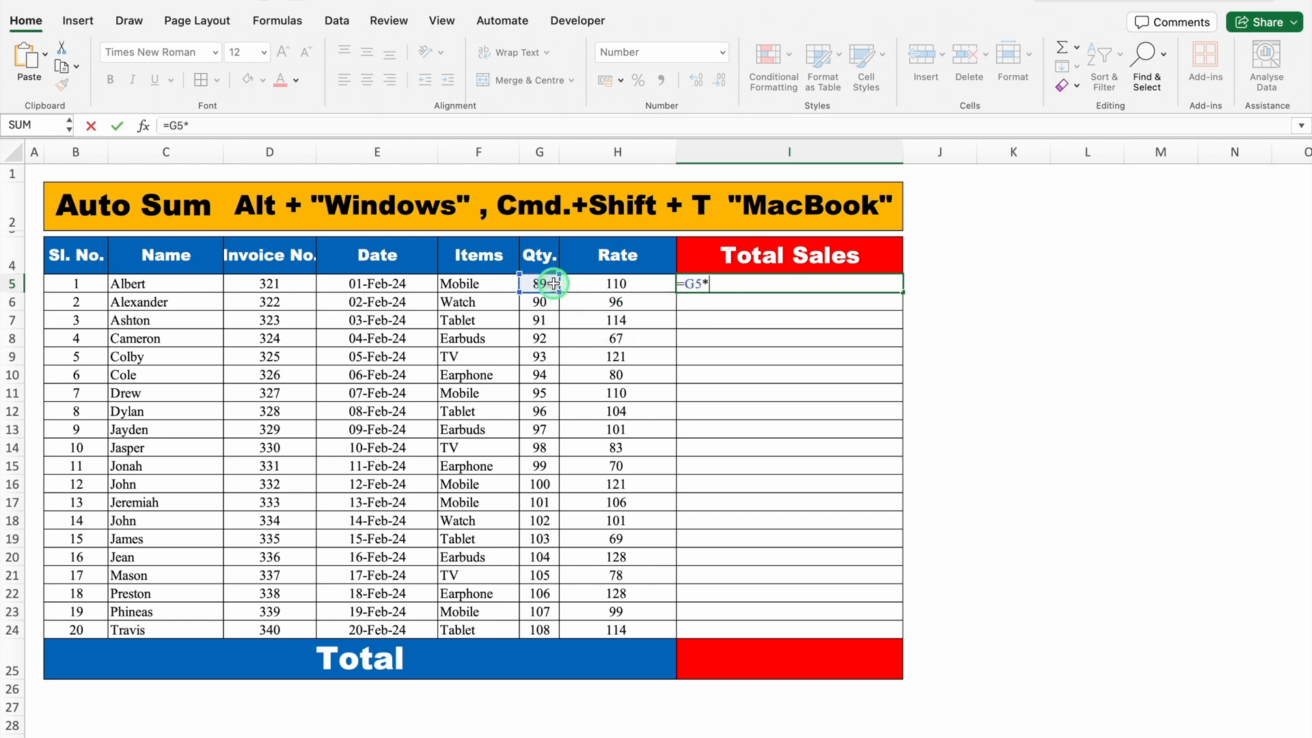
left_click(619, 285)
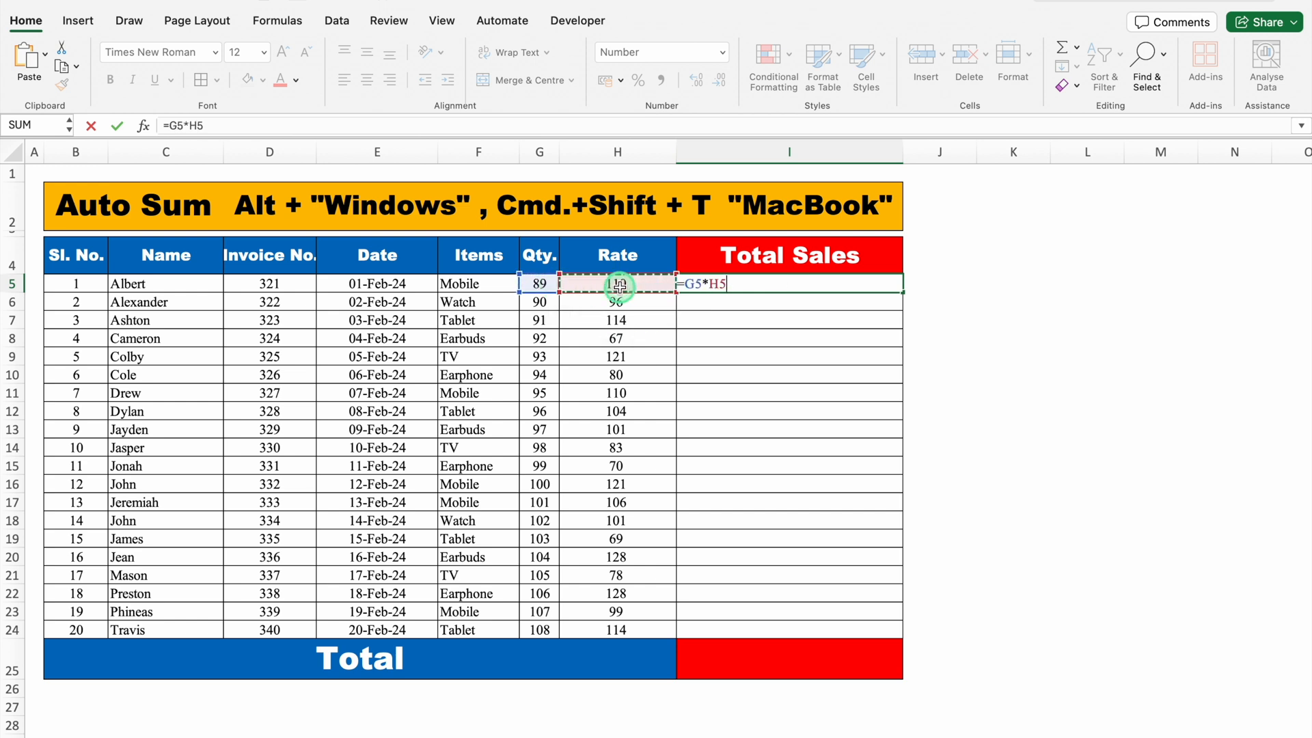
key("Return")
left_click_drag(799, 285, 817, 627)
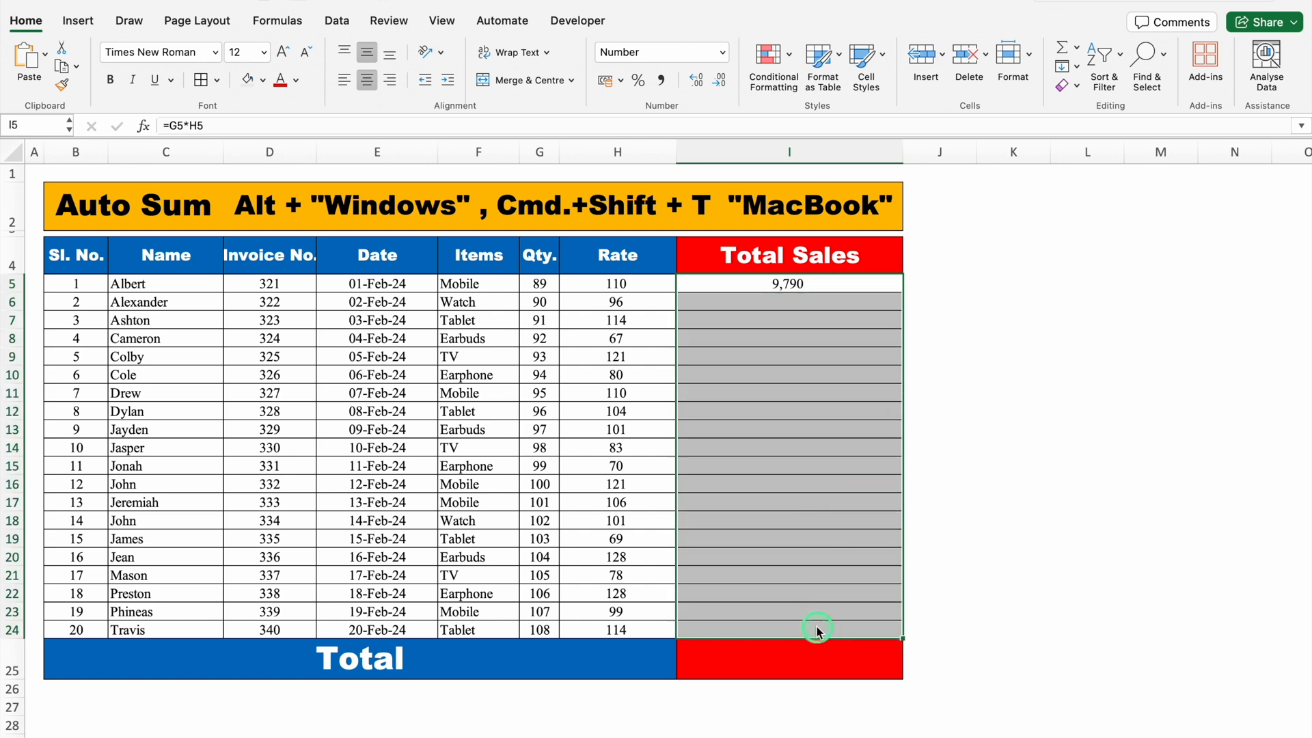
key("super+d")
Add an AutoSum of I5:I24 in the Total row's cell I25 and open its formula for inspection.
left_click(790, 653)
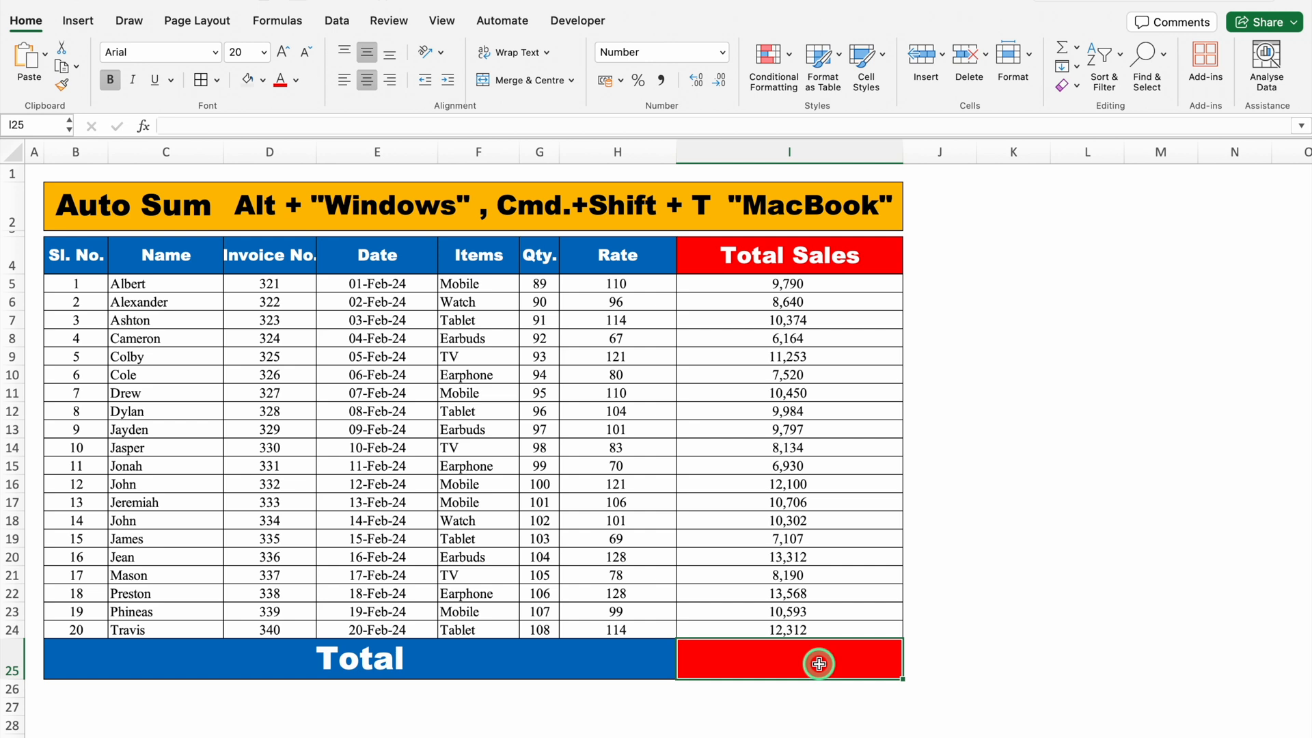
key("super+shift+t")
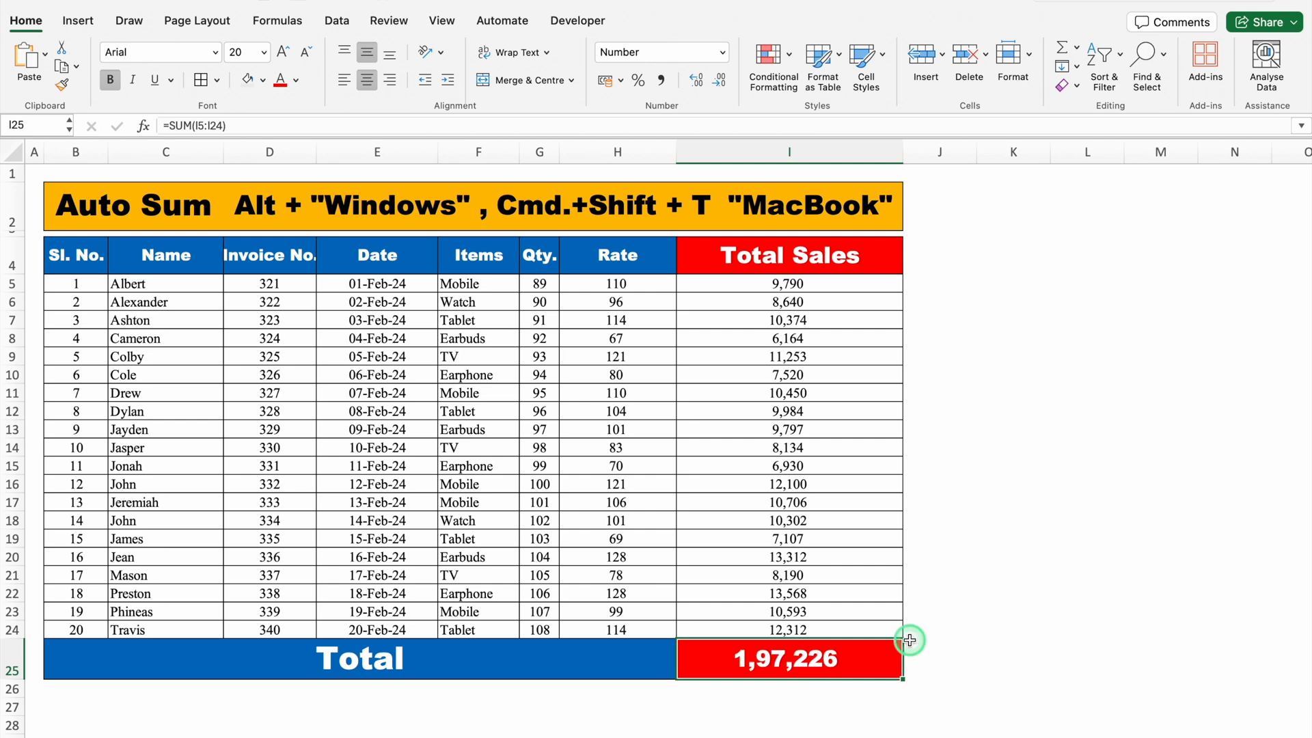
double_click(849, 658)
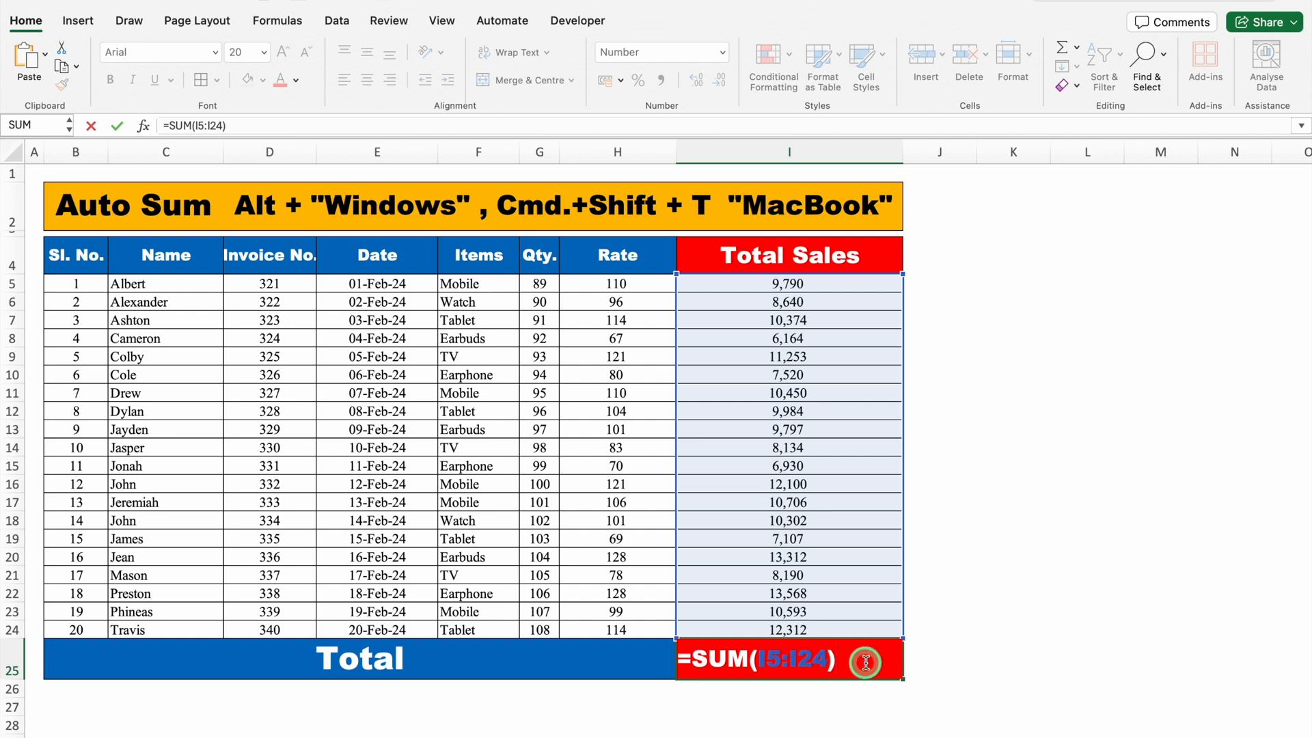
Commit the AutoSum formula of I5:I24 in the Total row's cell I25.
key("Return")
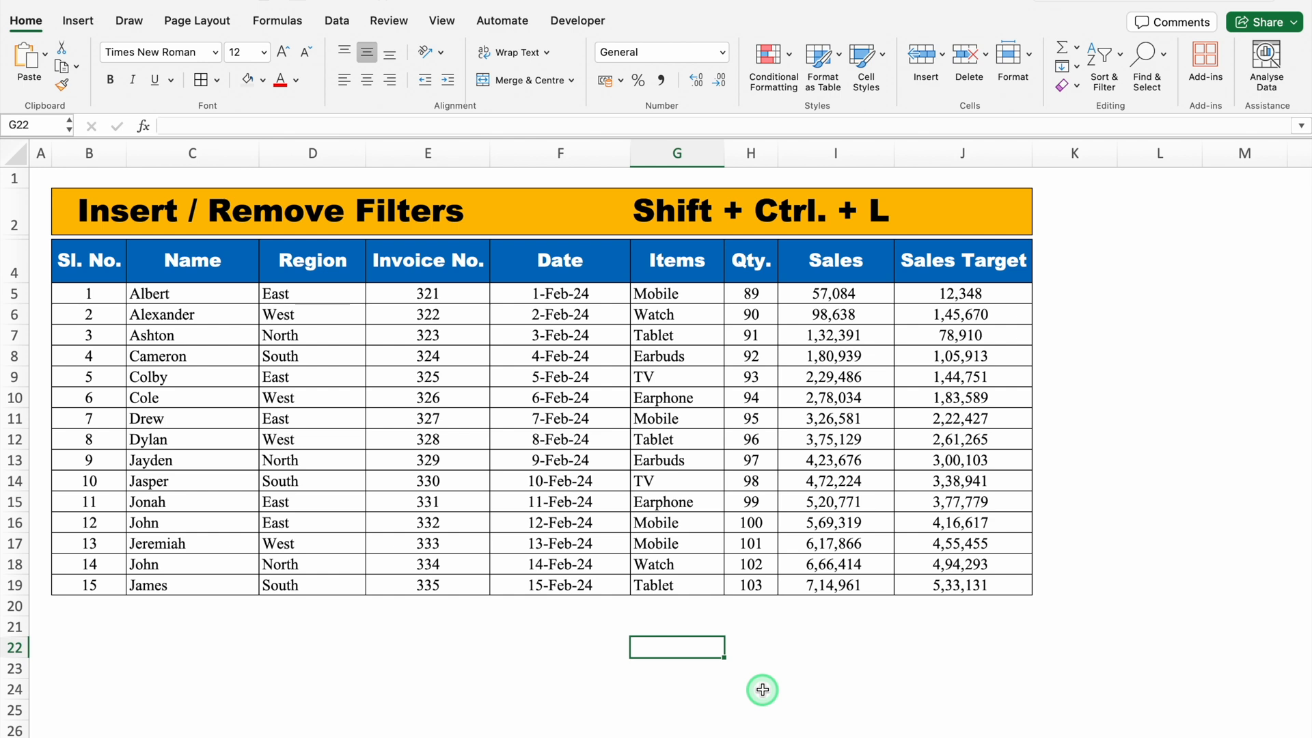
On the Insert / Remove Filters sheet, add filters to the whole table B4:J19 and remove them again.
left_click(309, 377)
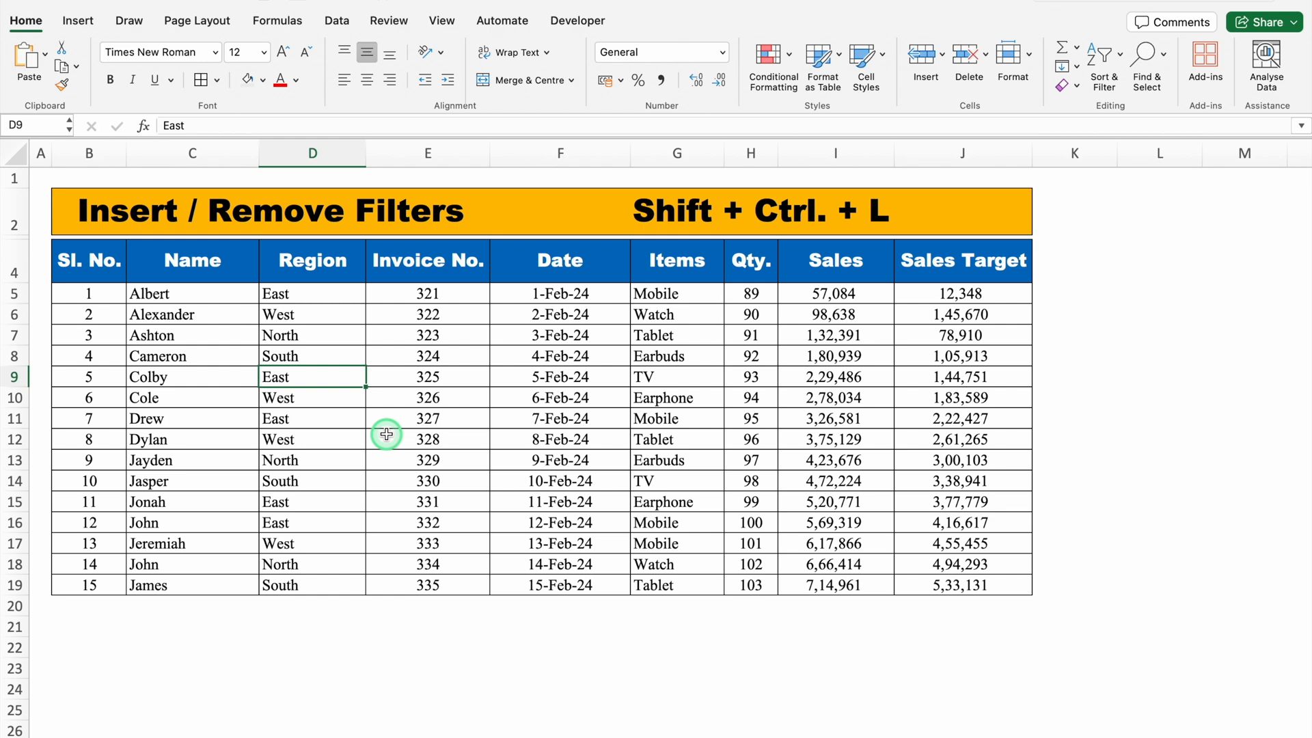
key("ctrl+a")
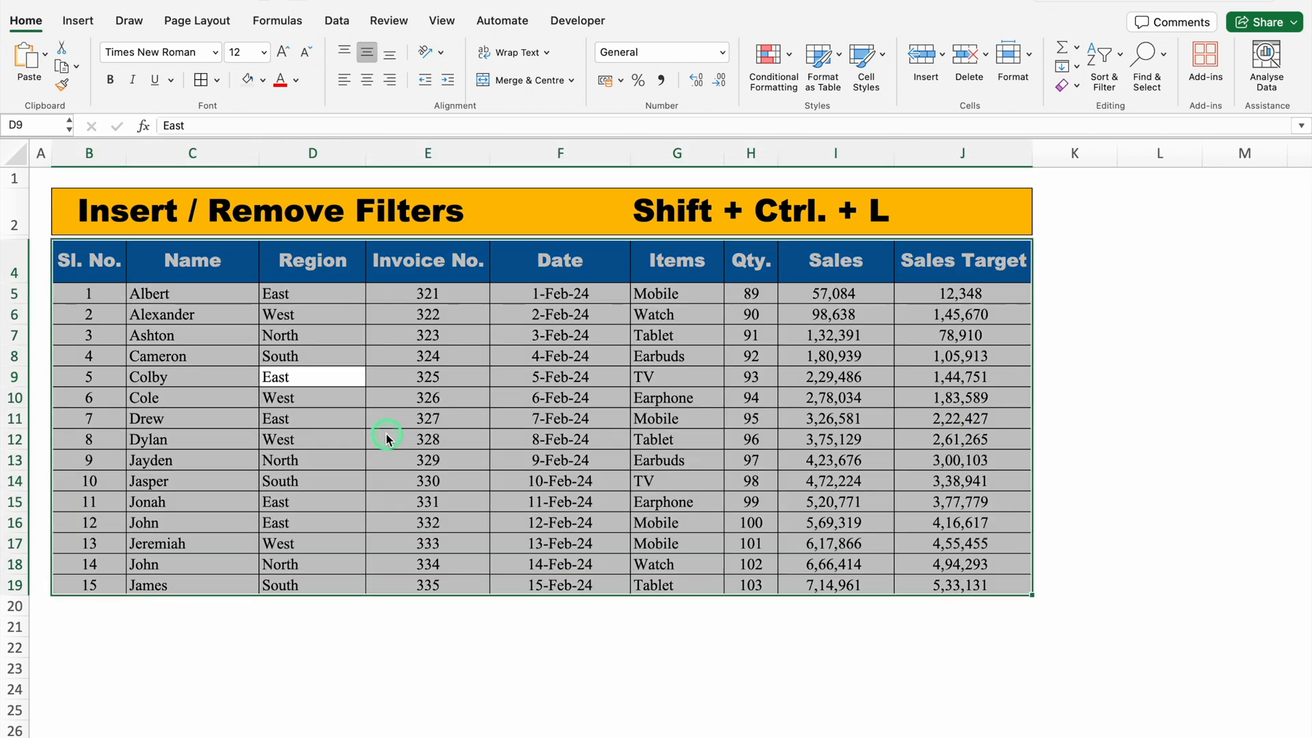
key("ctrl+shift+l")
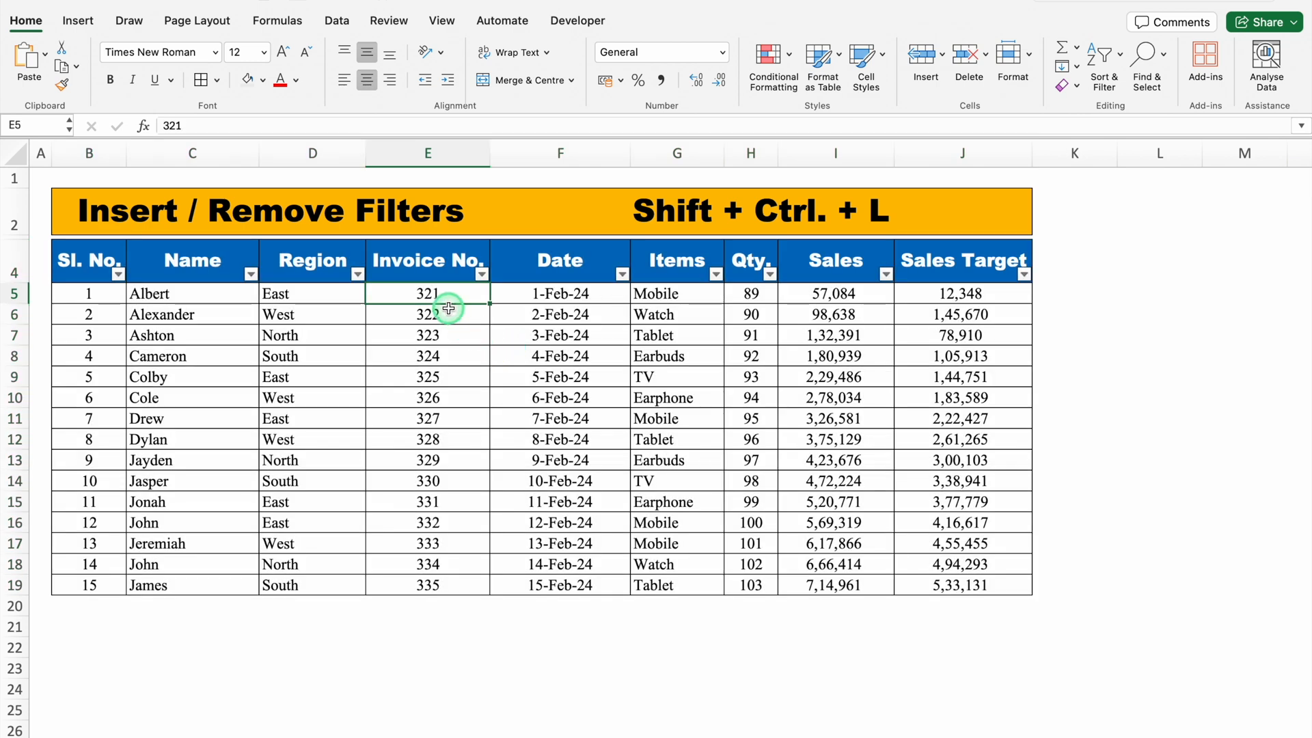
key("ctrl+shift+l")
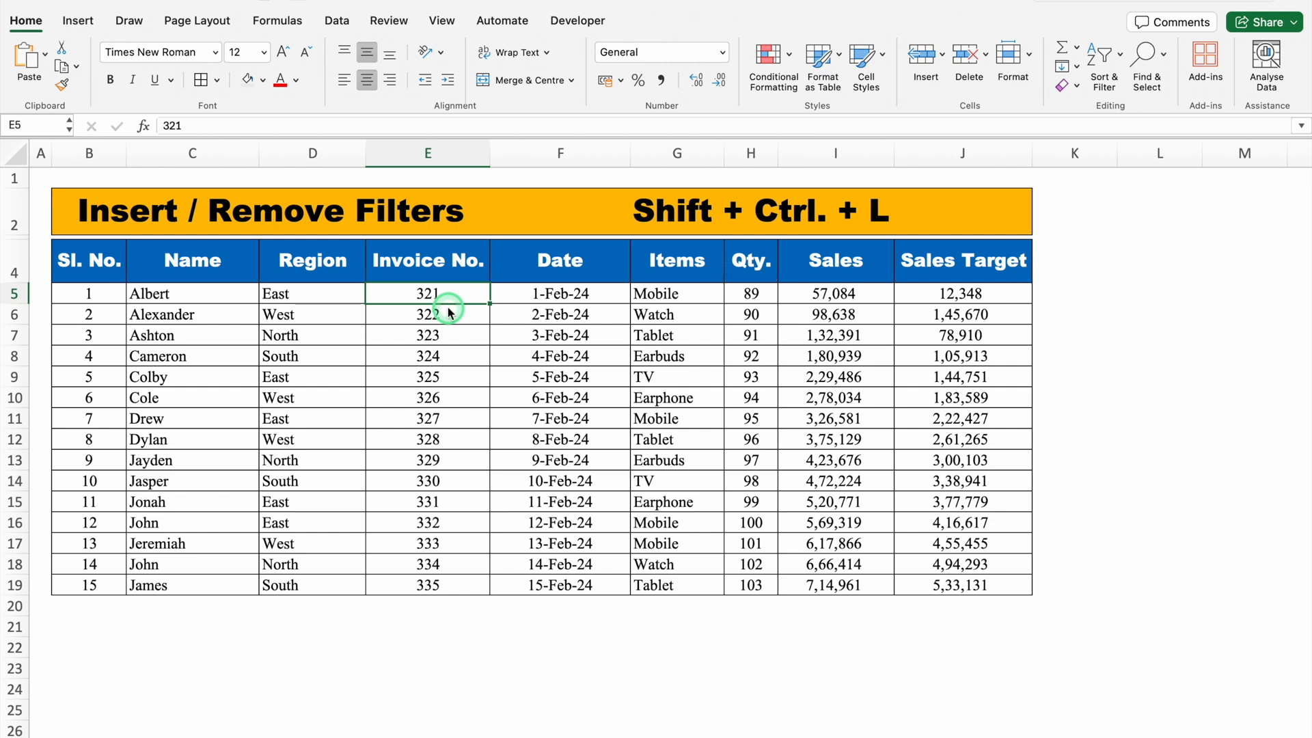
left_click(429, 615)
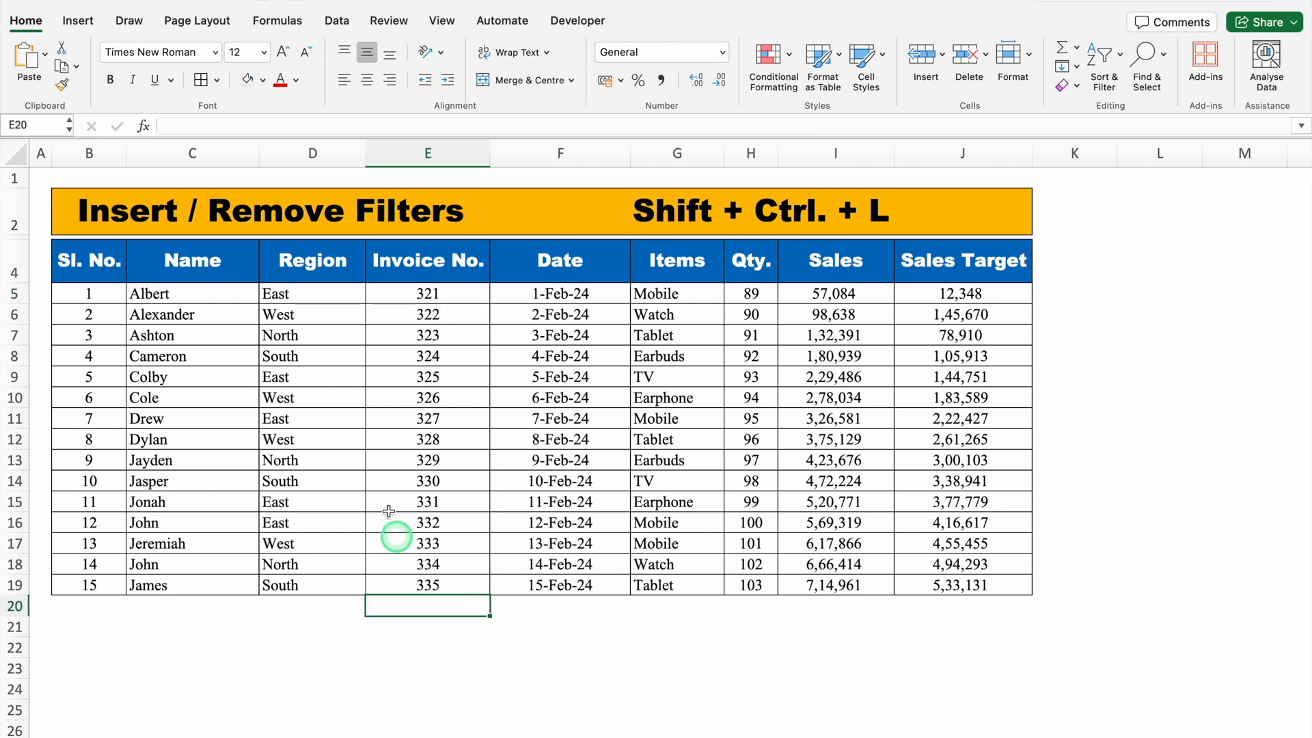
Add a filter to only the Region column, D4:D19, and remove it again.
left_click(308, 262)
left_click_drag(308, 263, 311, 583)
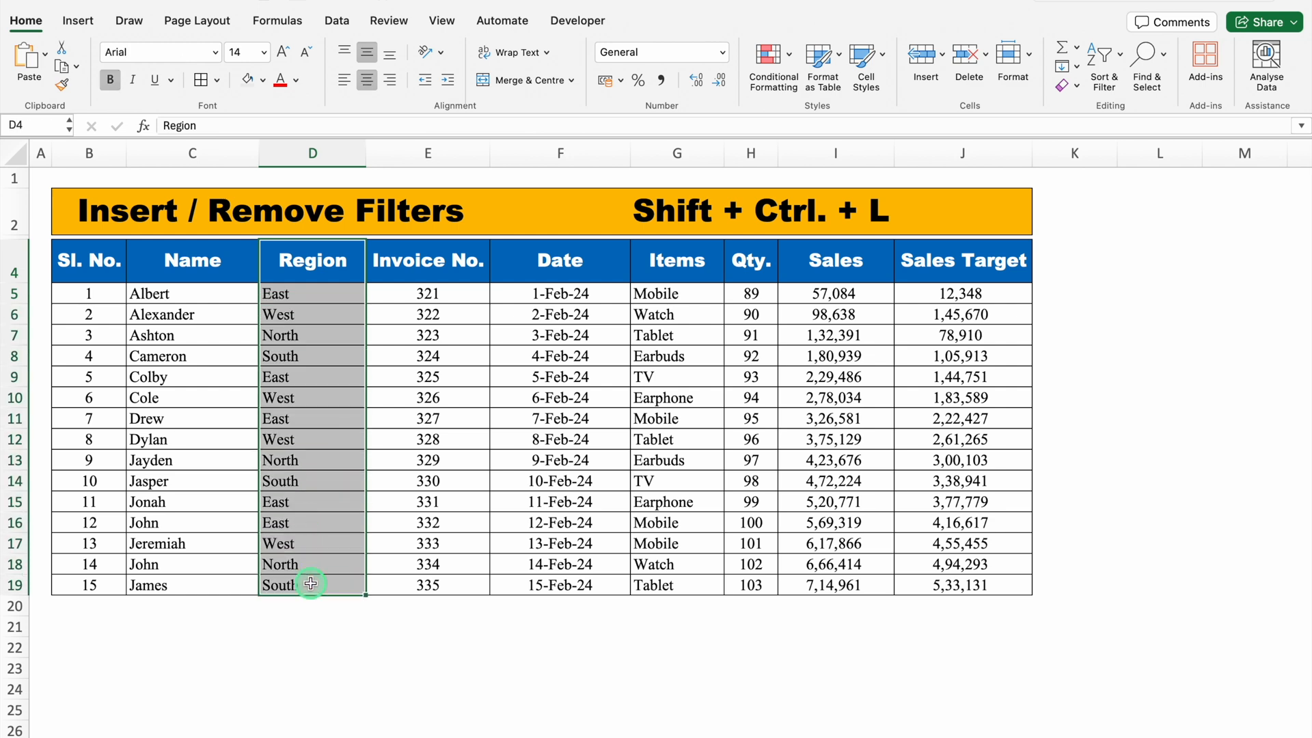
key("ctrl+shift+l")
left_click(357, 273)
left_click(351, 663)
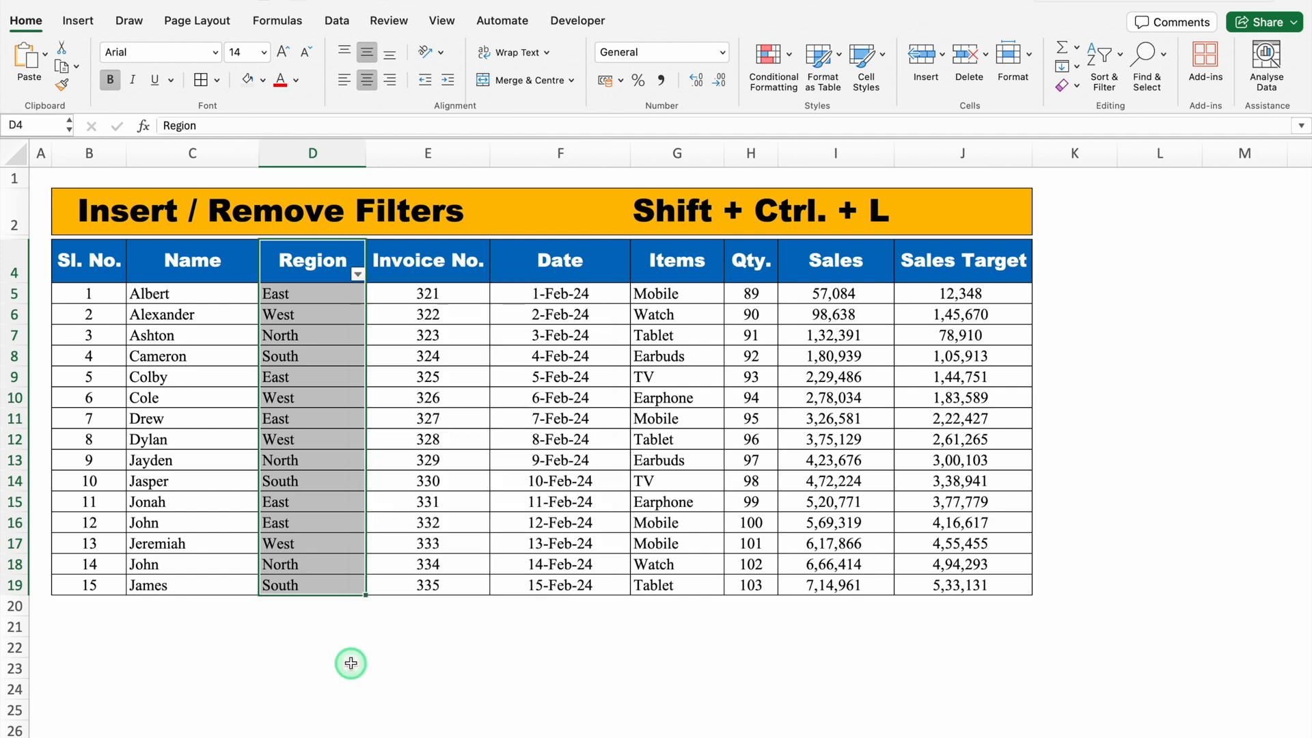
key("ctrl+shift+l")
left_click(373, 651)
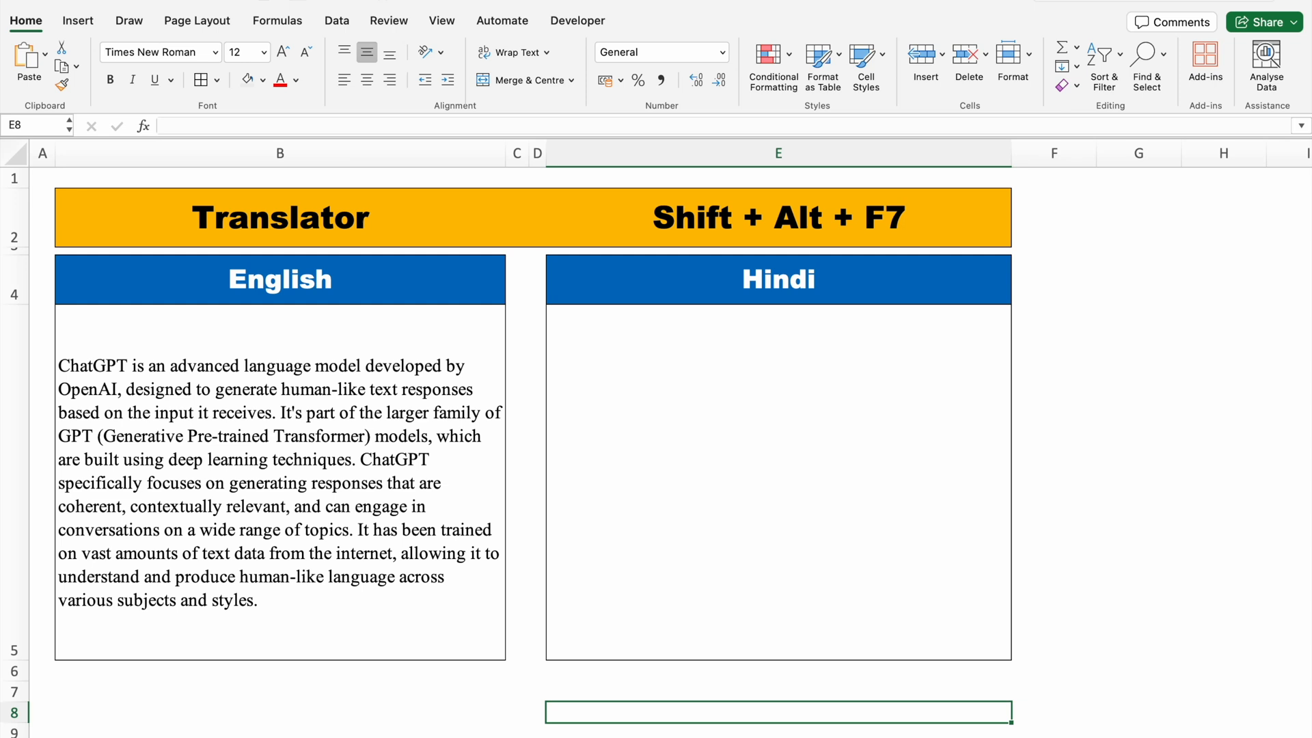
On the Translator sheet, translate the English paragraph in B5 into Hindi with the Translator.
left_click(399, 454)
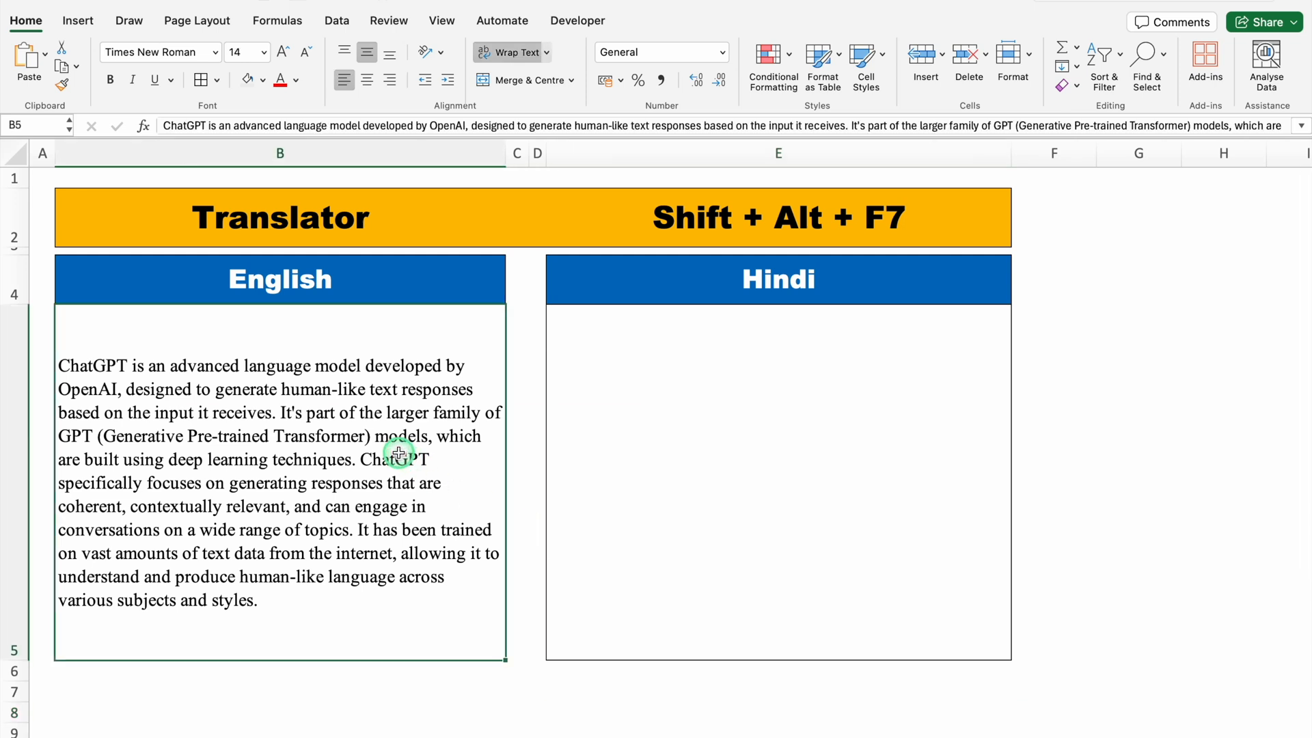
left_click(605, 422)
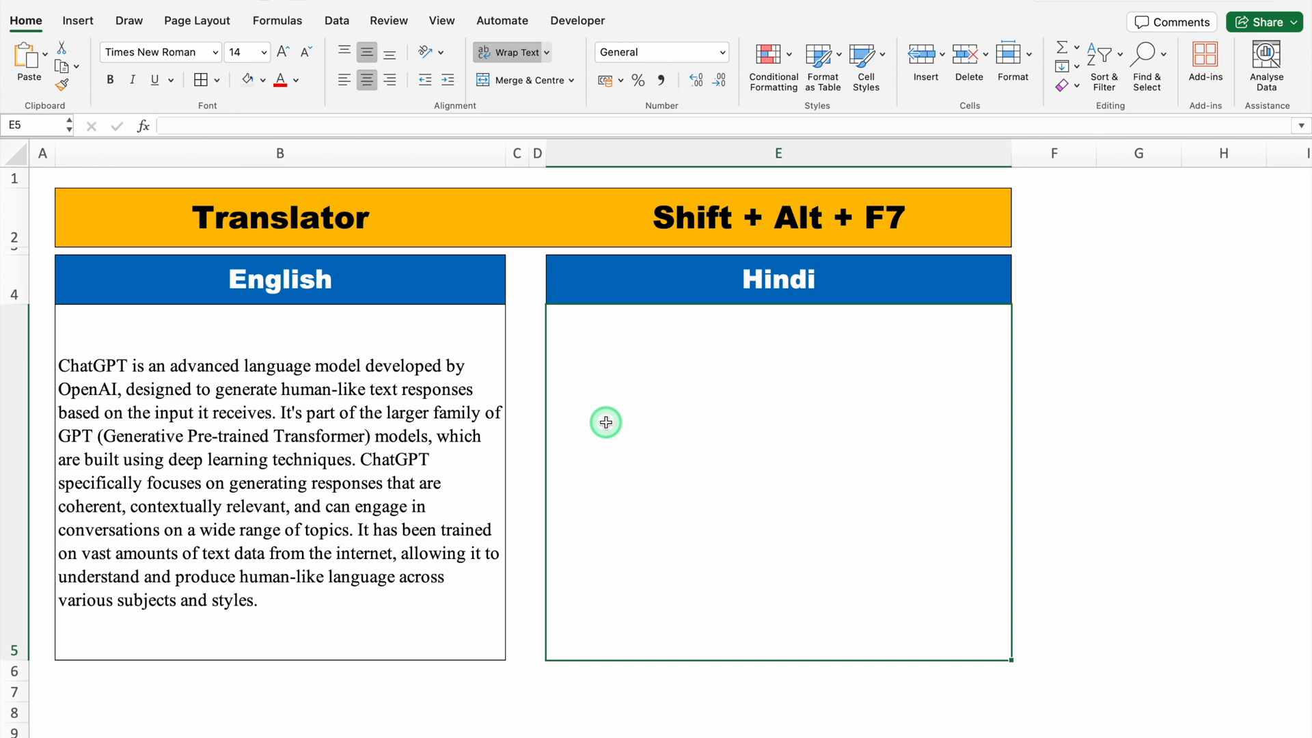
left_click(348, 412)
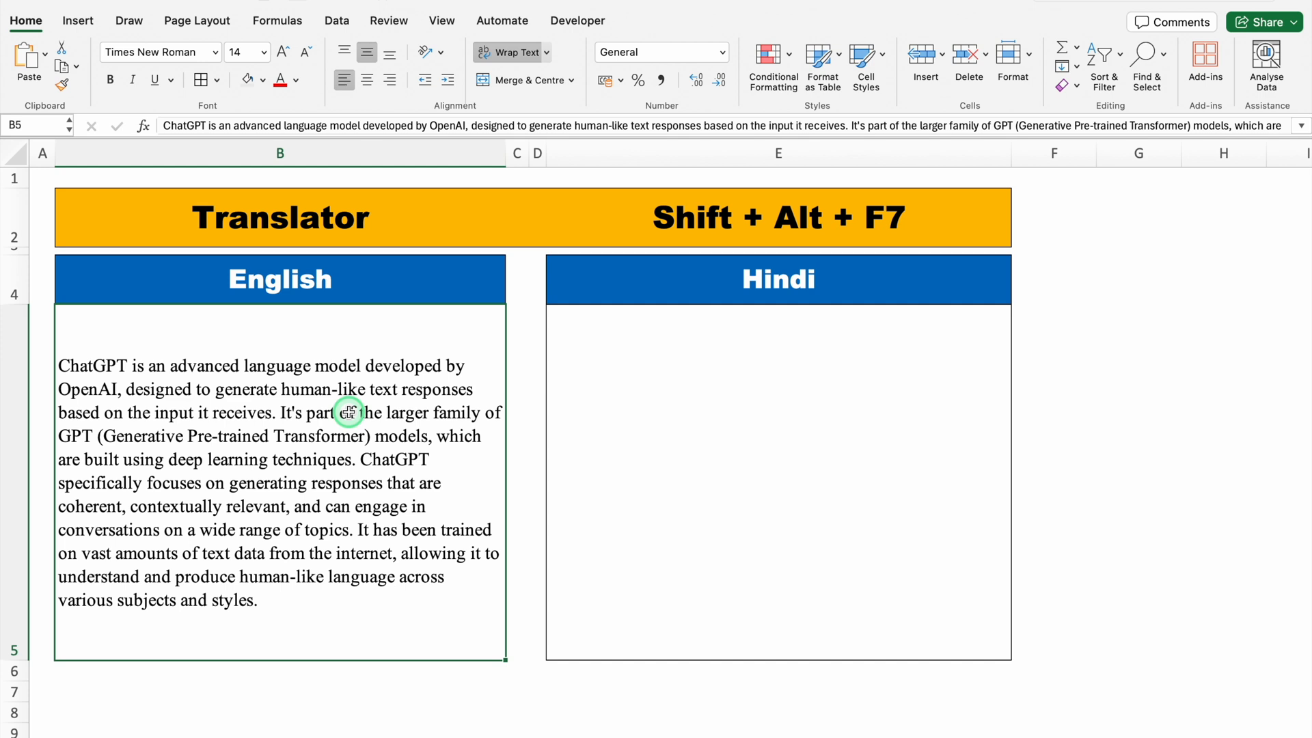
key("alt+shift+F7")
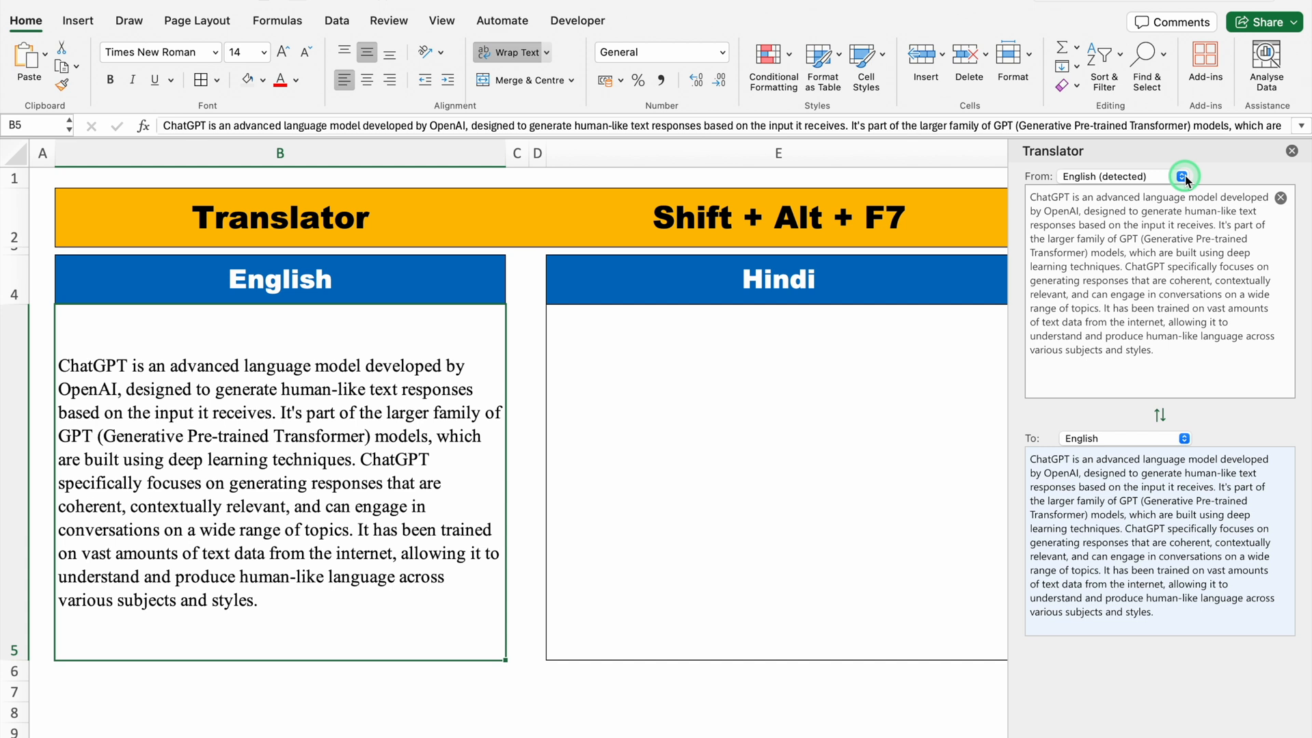
left_click(1184, 439)
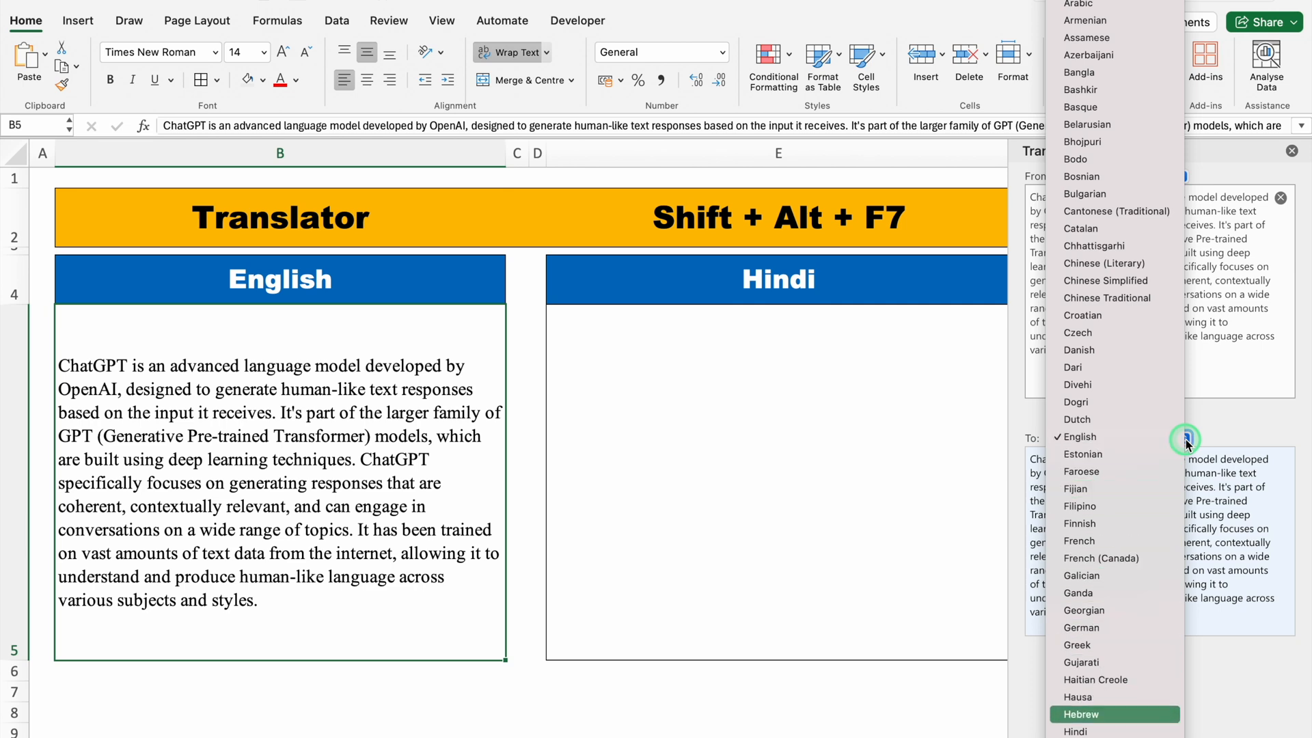
scroll(1186, 443, "down", 5)
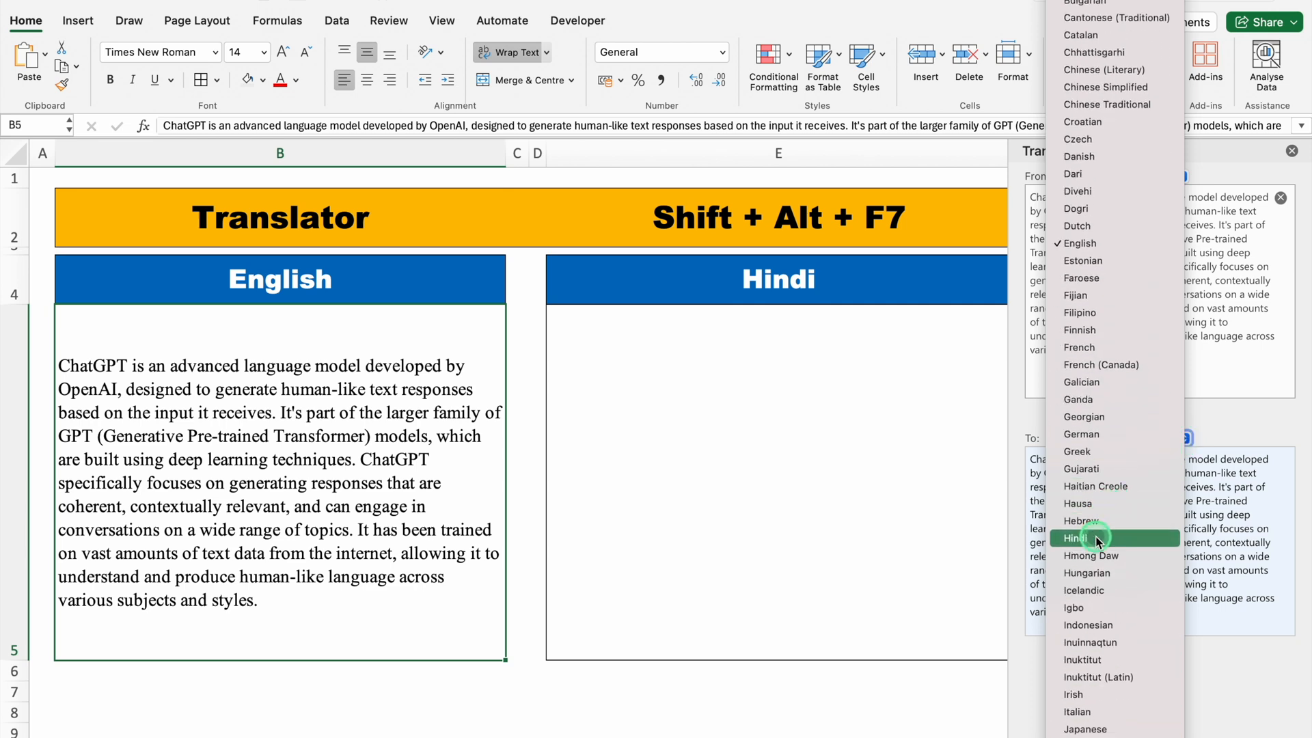
left_click(1097, 540)
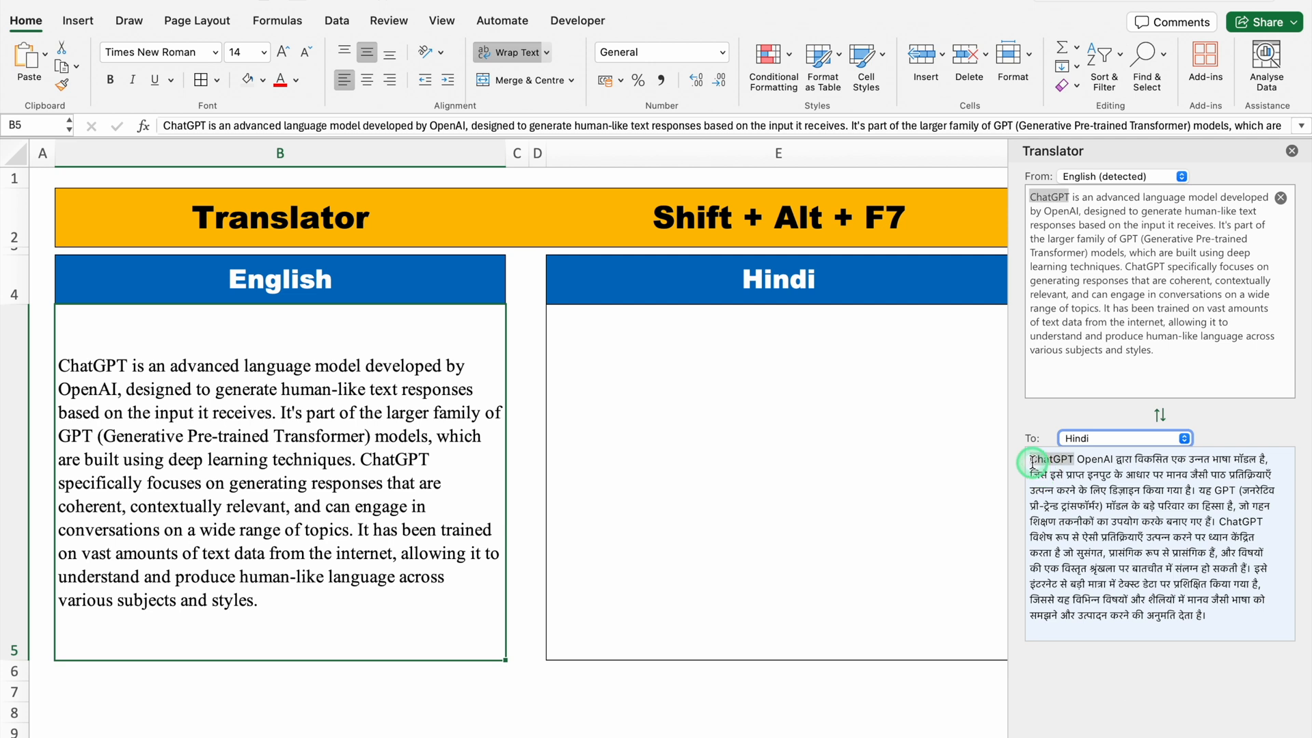
Copy the whole Hindi translation into cell E5 under the Hindi heading and apply centred alignment.
left_click_drag(1033, 459, 1224, 627)
key("super+c")
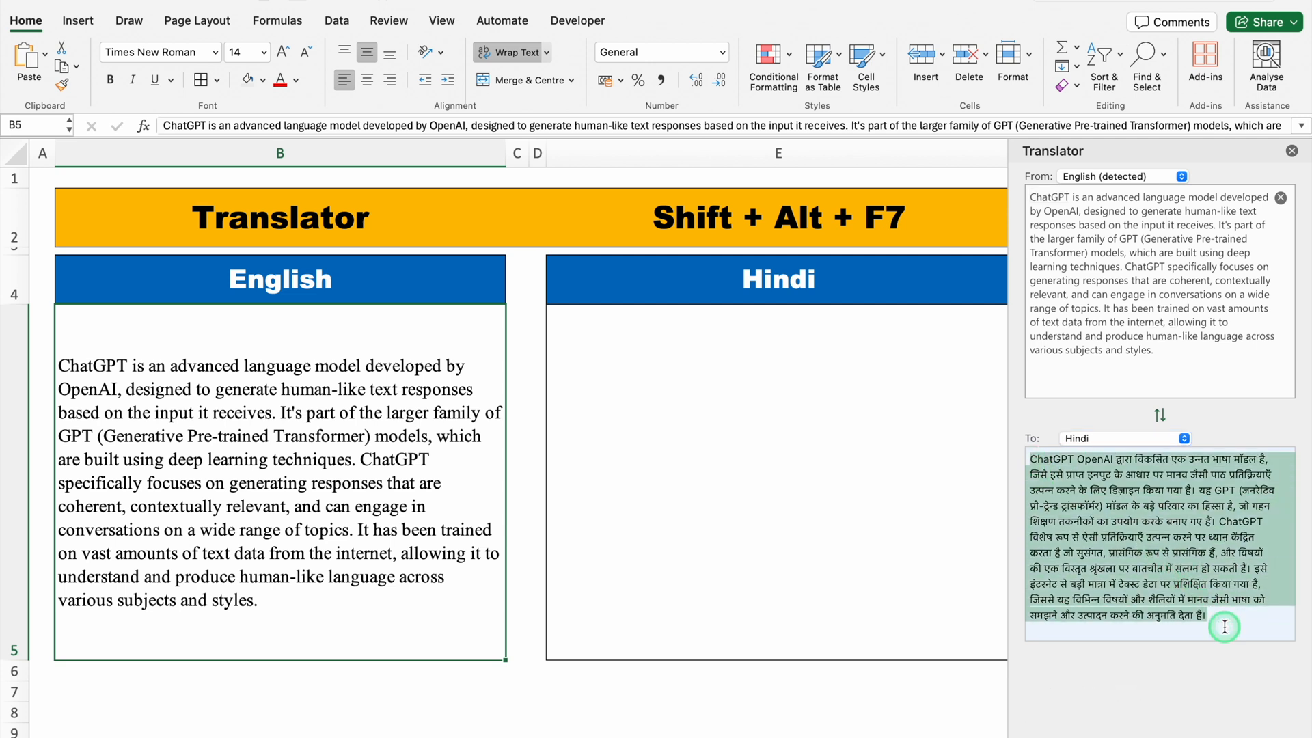
left_click(806, 410)
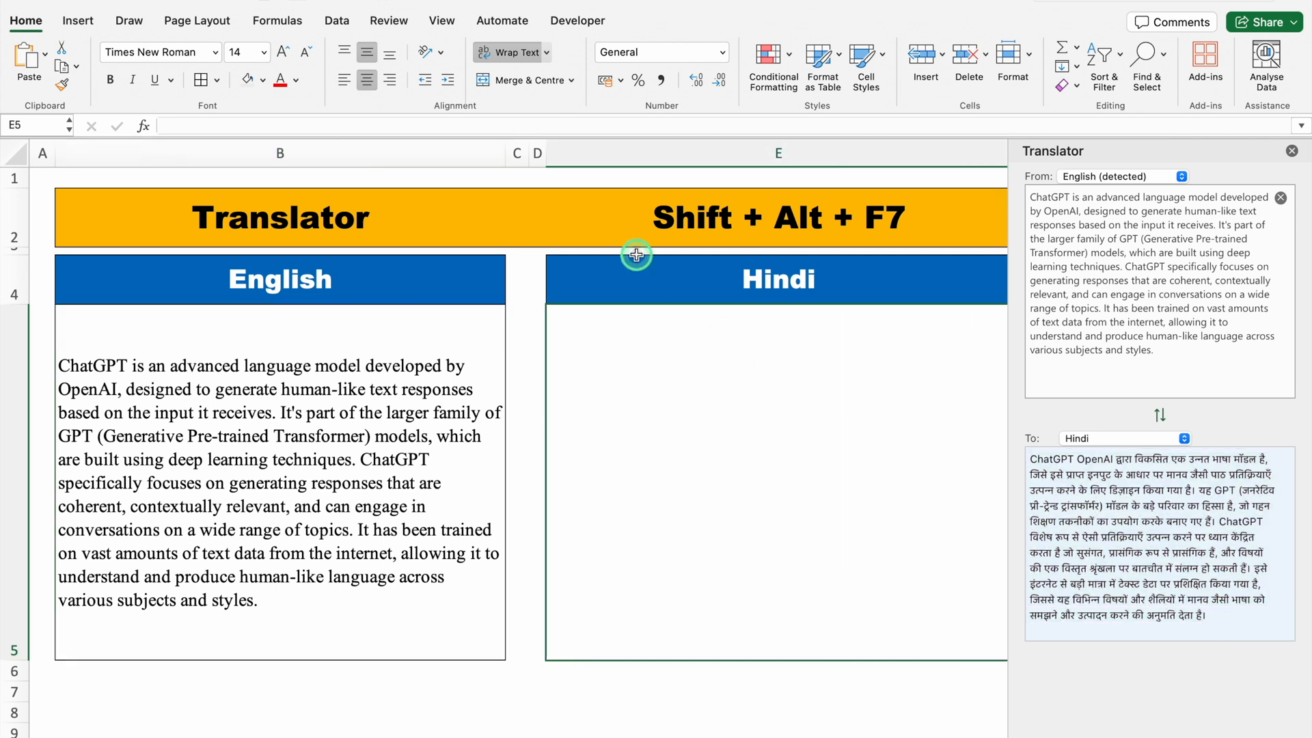
scroll(514, 128, "right", 2)
left_click(542, 145)
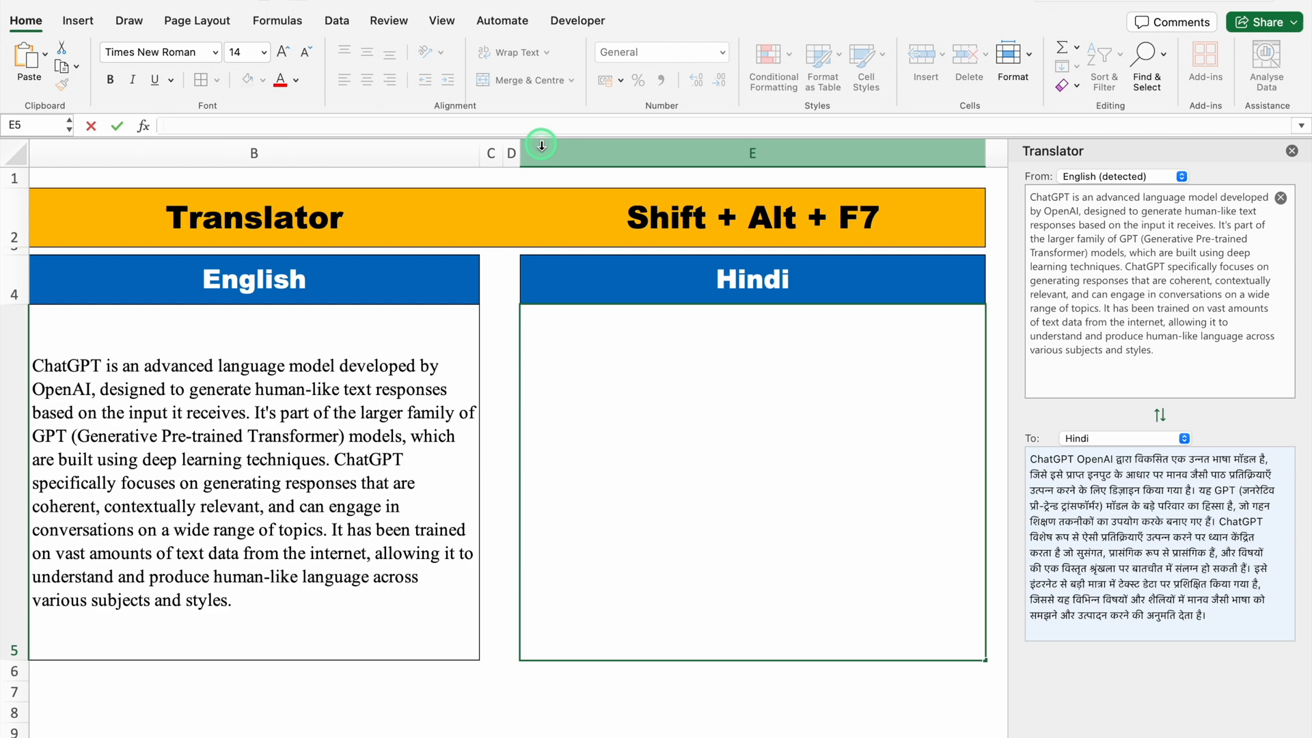
key("super+v")
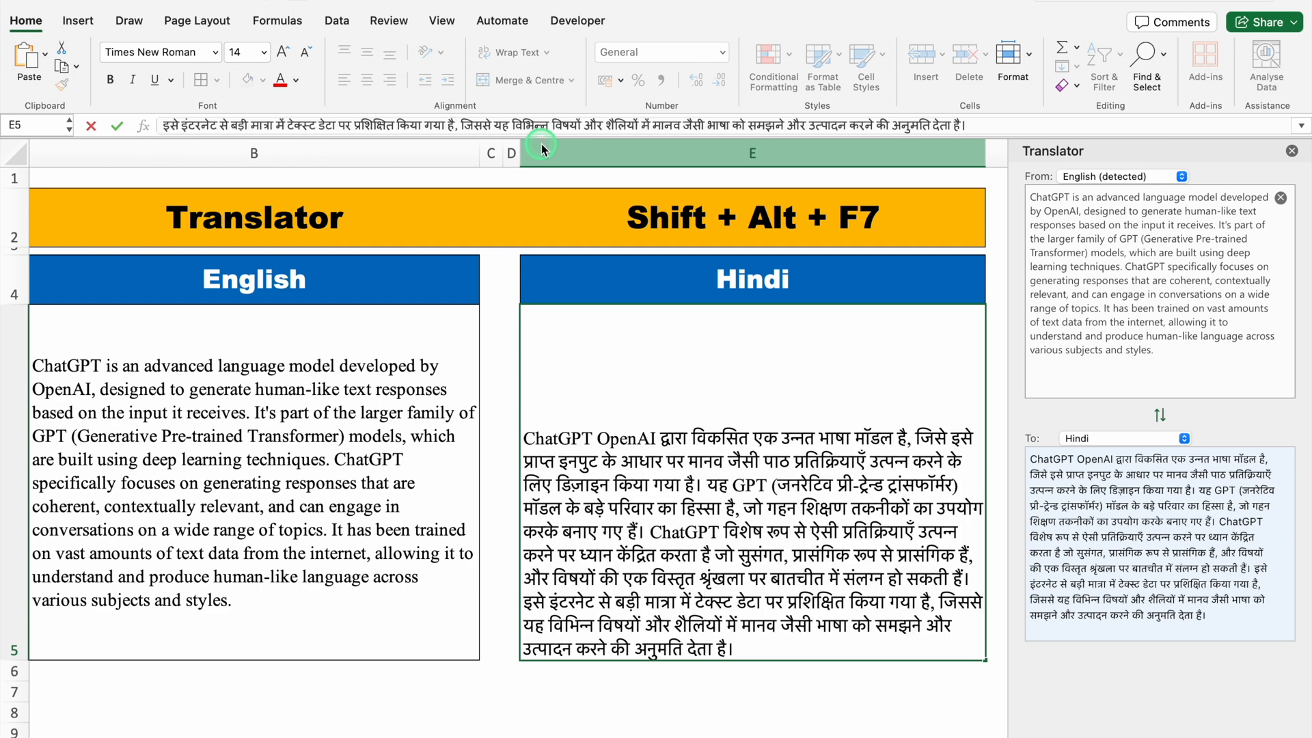
key("Return")
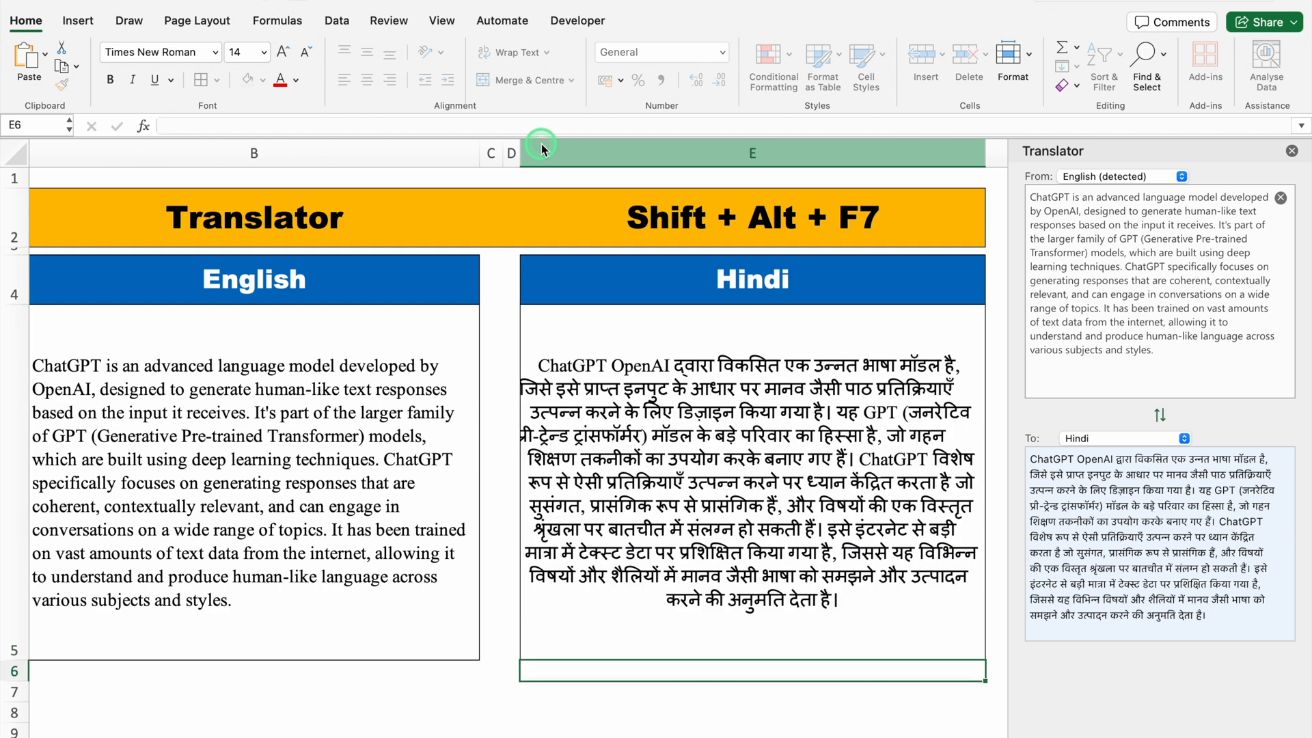
left_click(687, 445)
key("super+e")
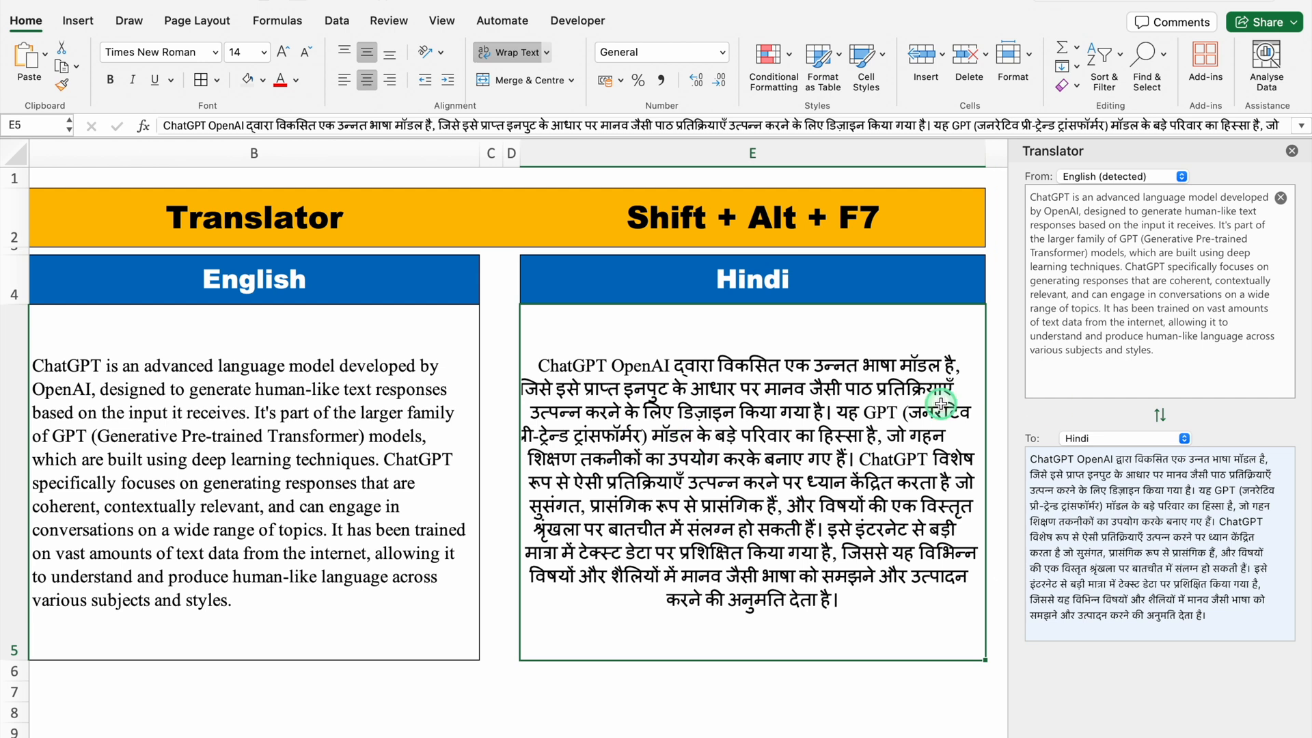
Change the Translator's target language for the English paragraph to French.
left_click(1183, 438)
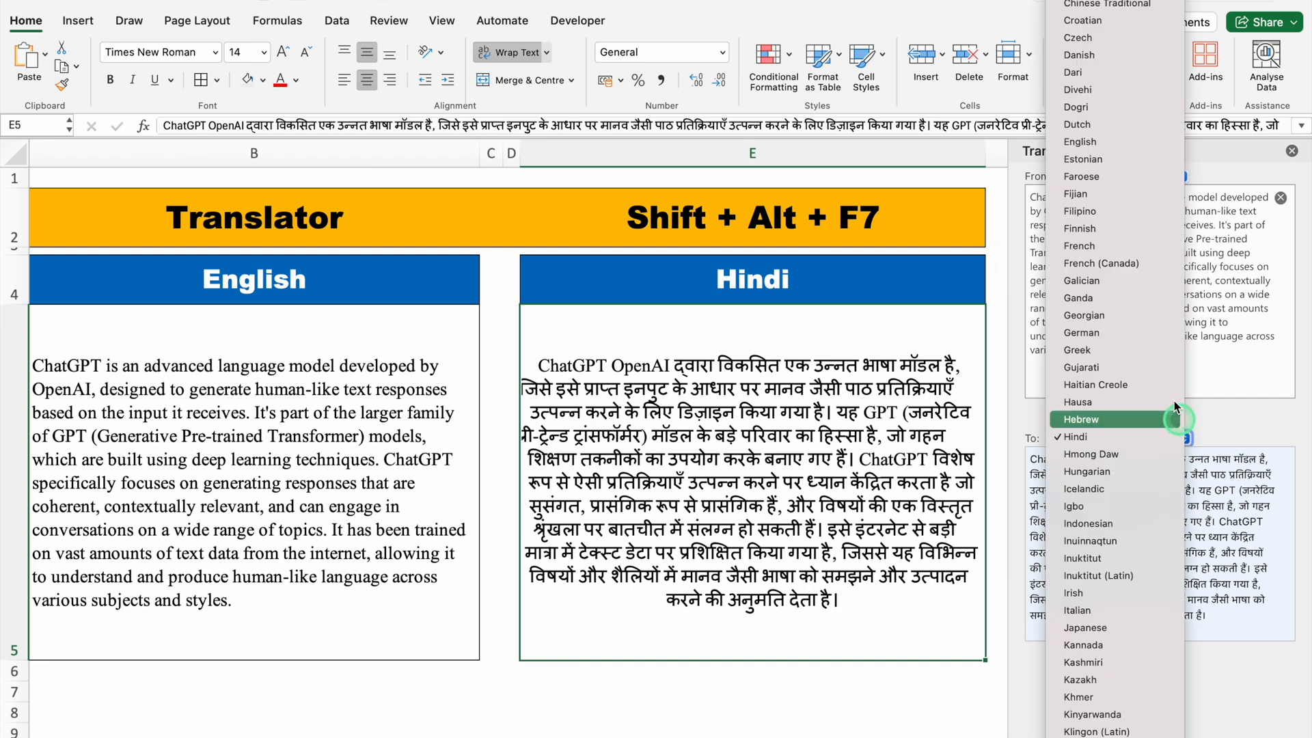
left_click(1130, 199)
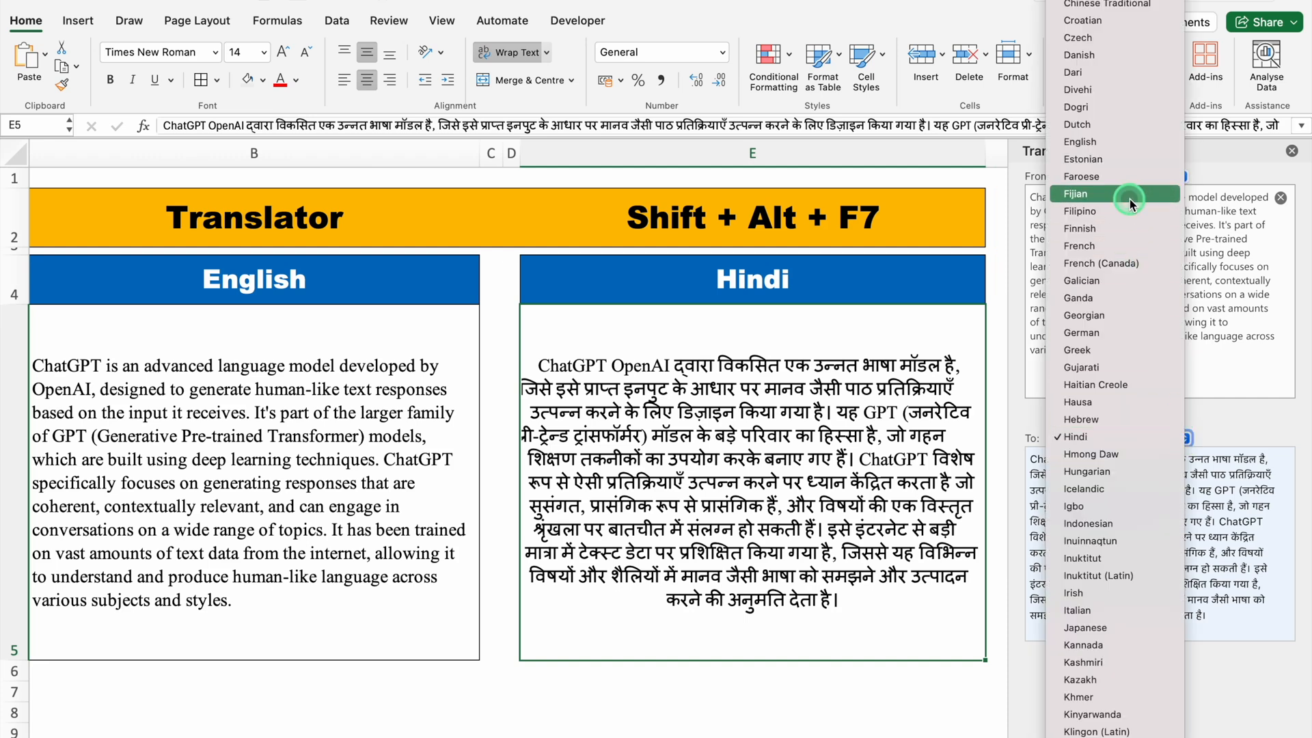
left_click(1110, 246)
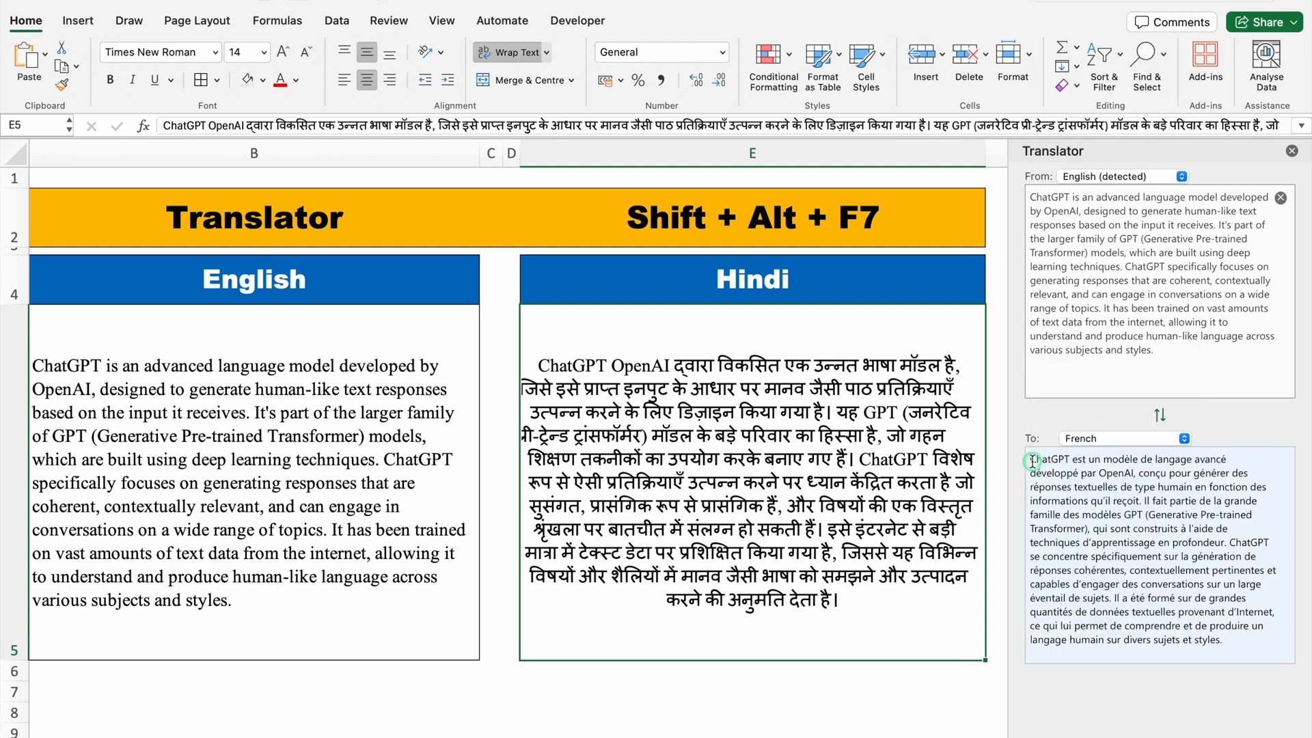
Copy the whole French translation, clear the Hindi text from E5 and paste the French text there.
left_click_drag(1032, 461, 1241, 644)
key("super+c")
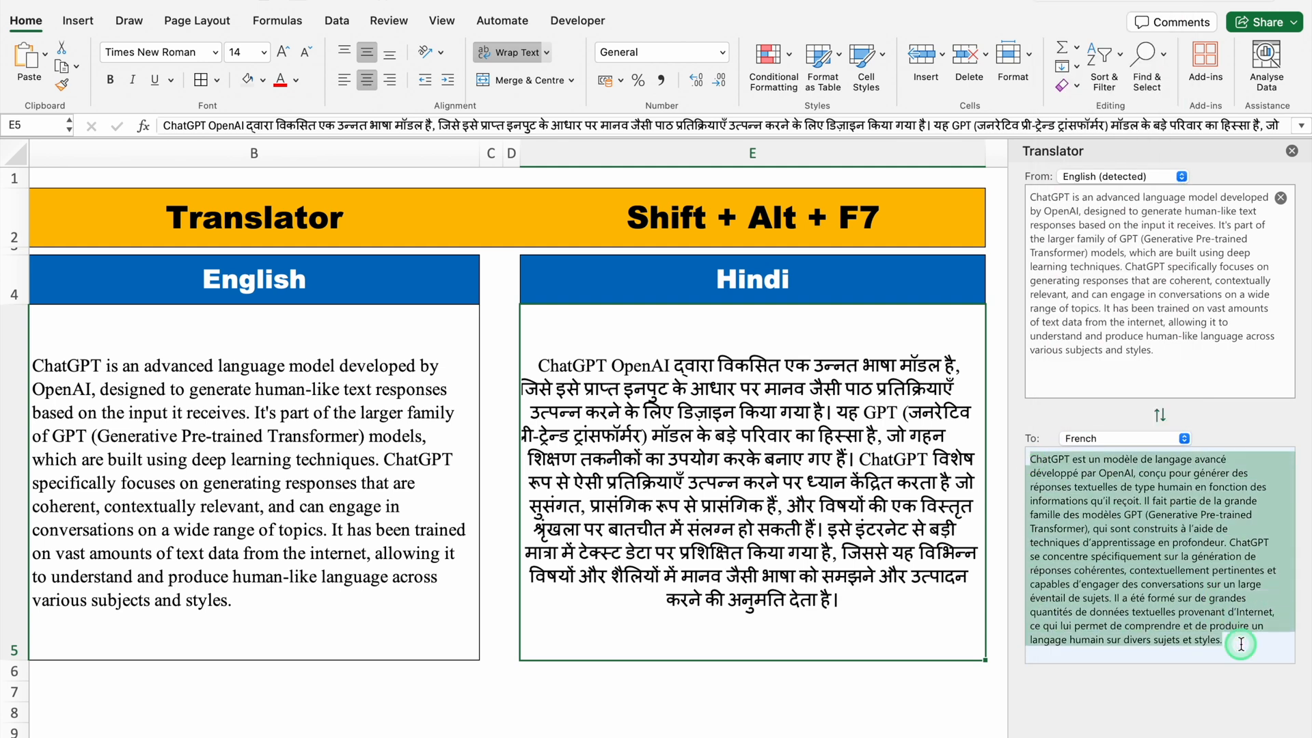
left_click(854, 491)
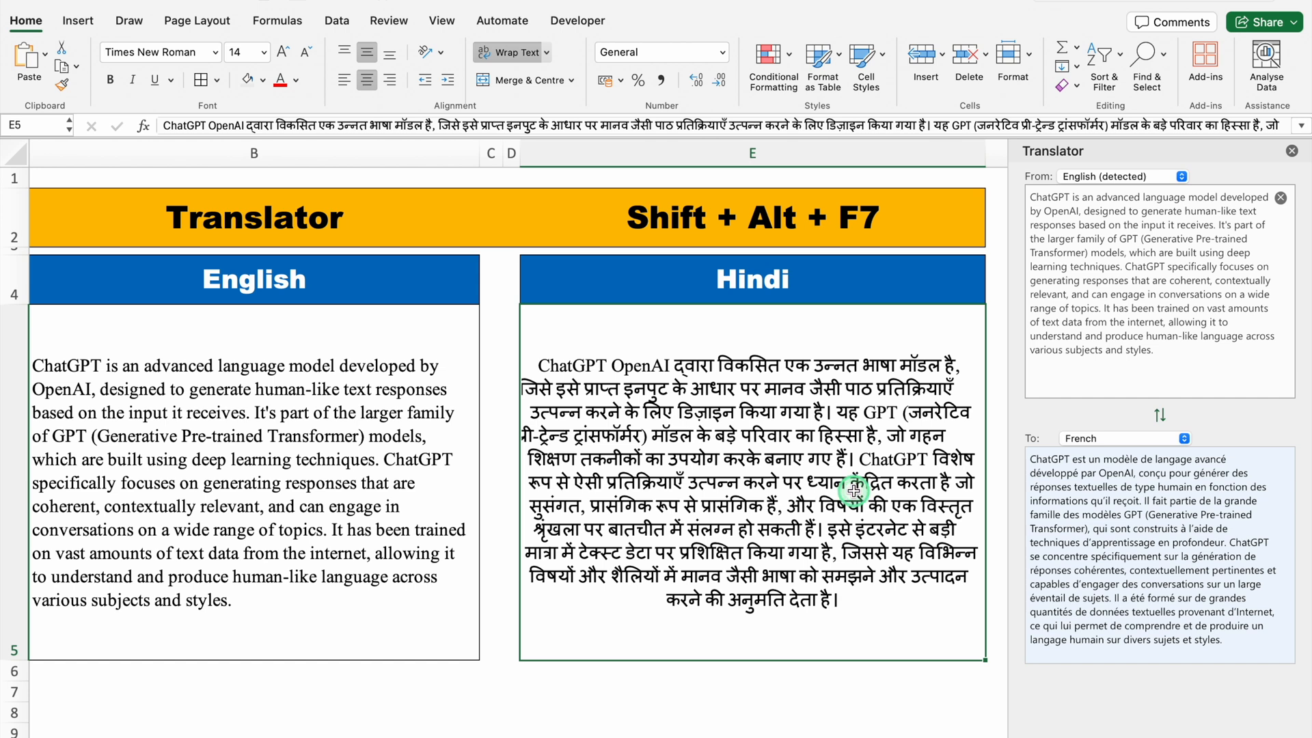
key("Delete")
left_click(578, 123)
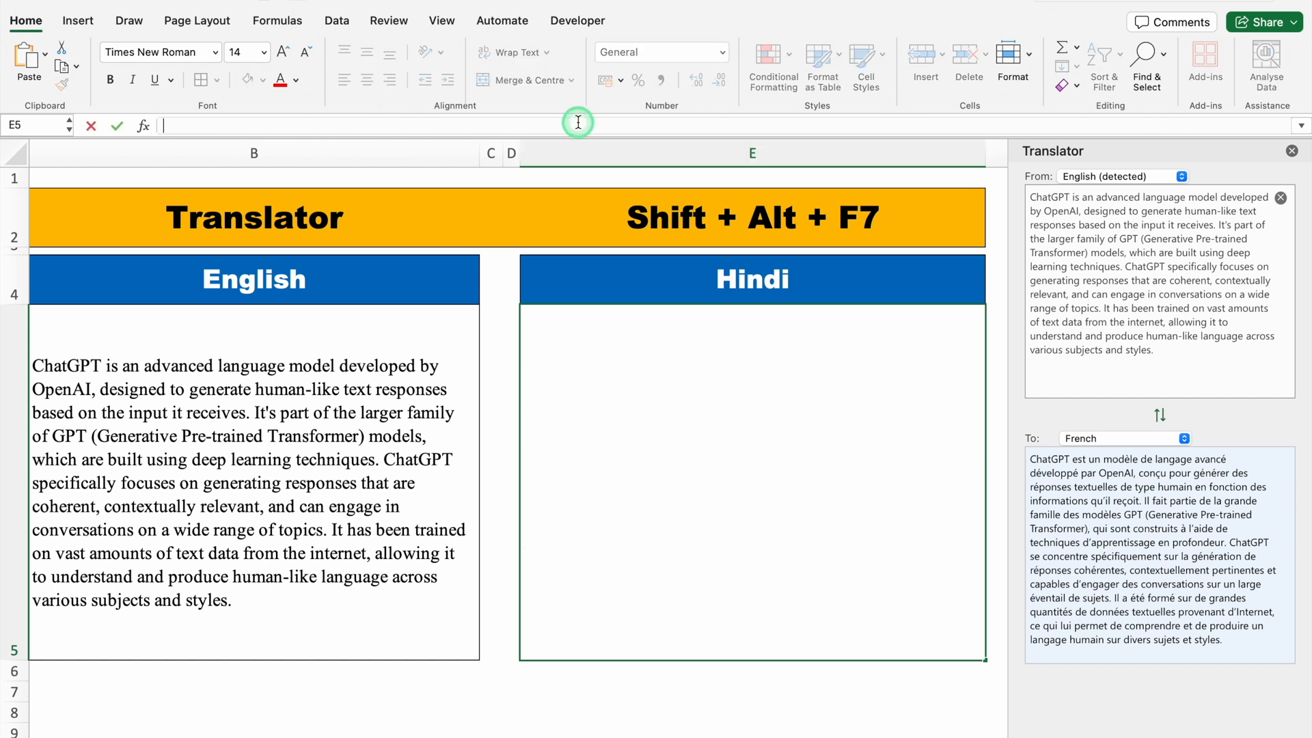
key("super+v")
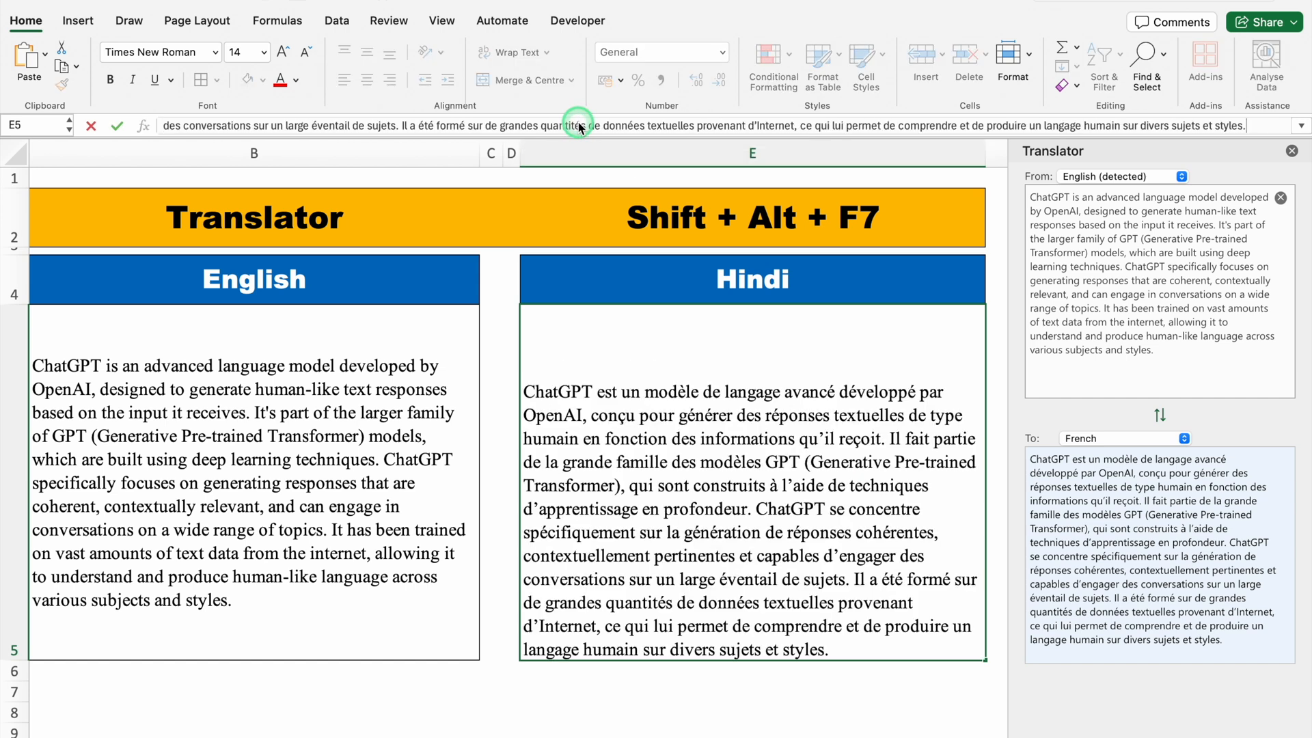
key("Return")
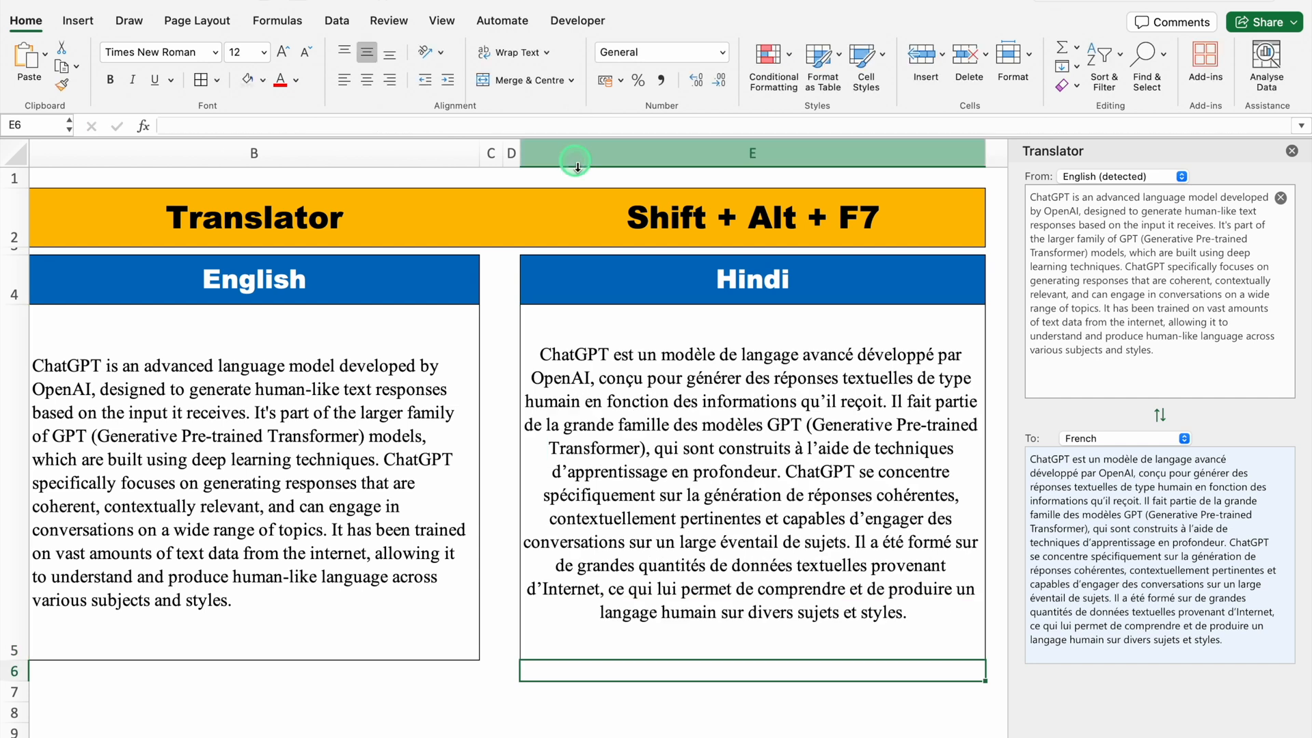
Replace the heading in E4 with French and close the Translator.
left_click(825, 292)
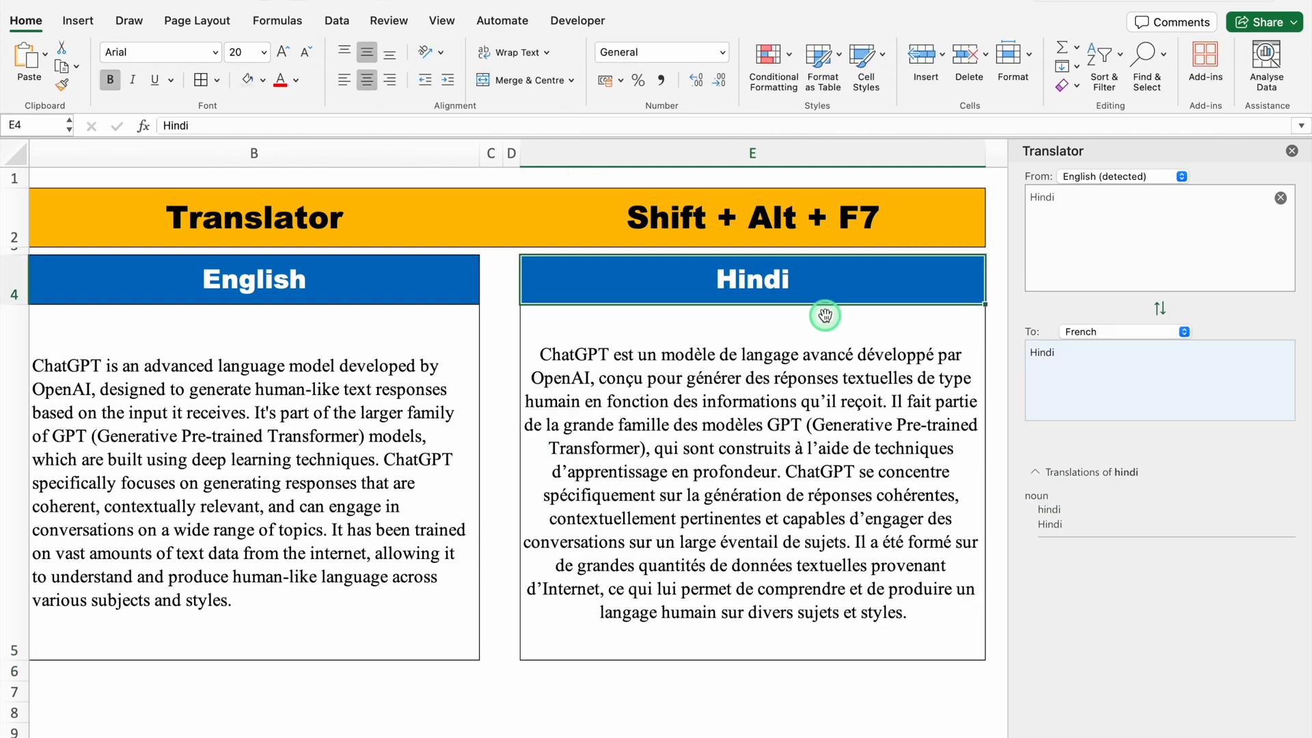
type("French")
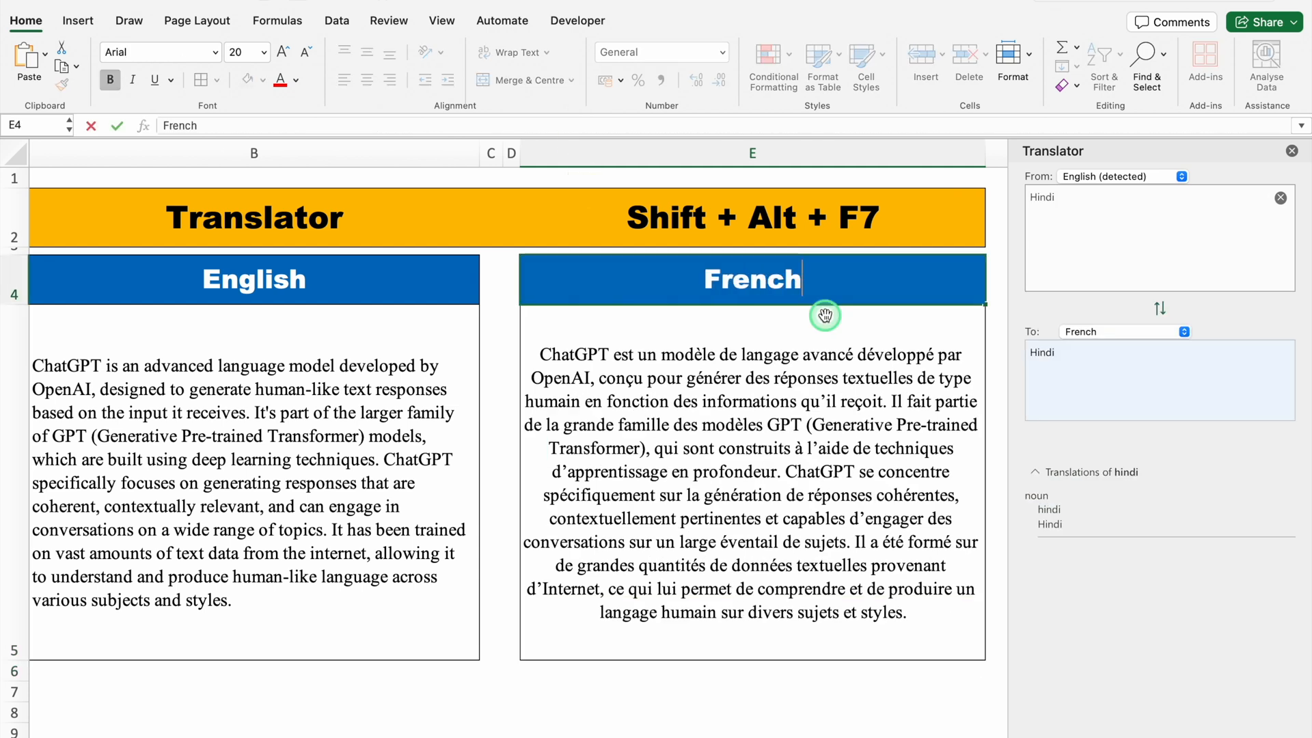
key("Return")
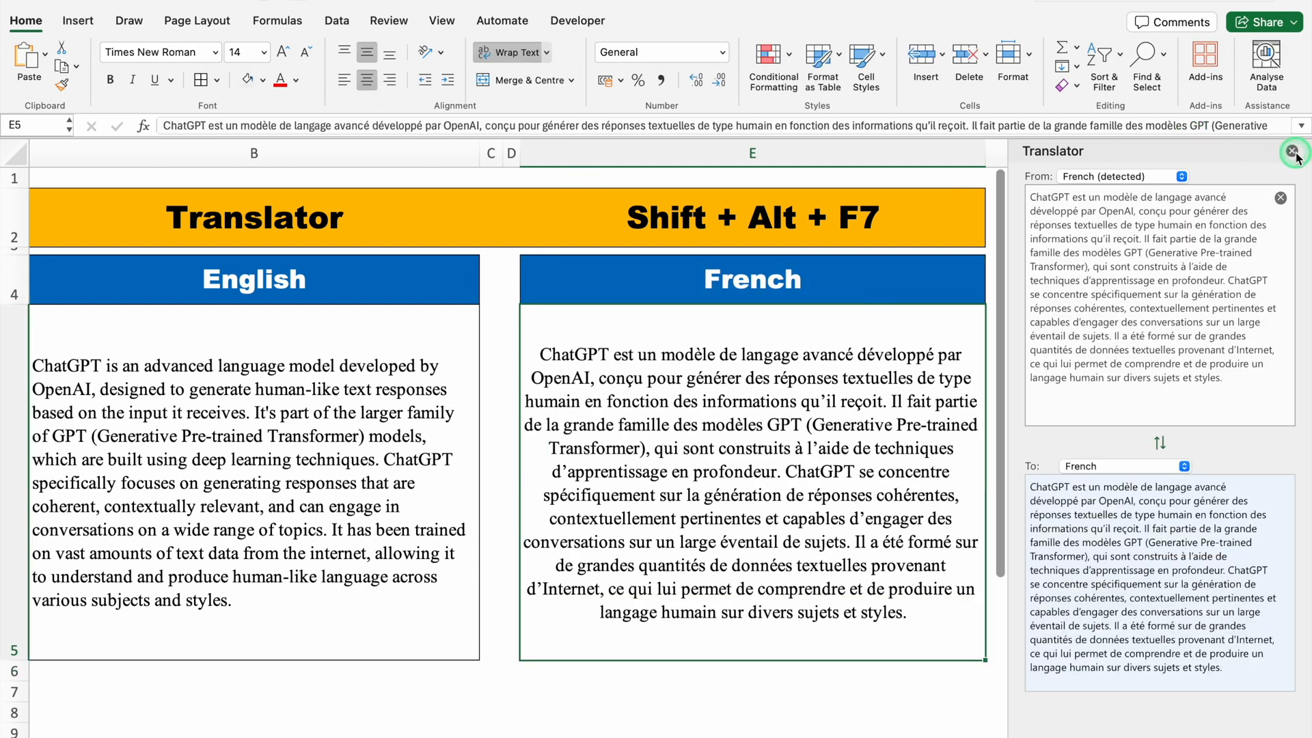
left_click(1292, 151)
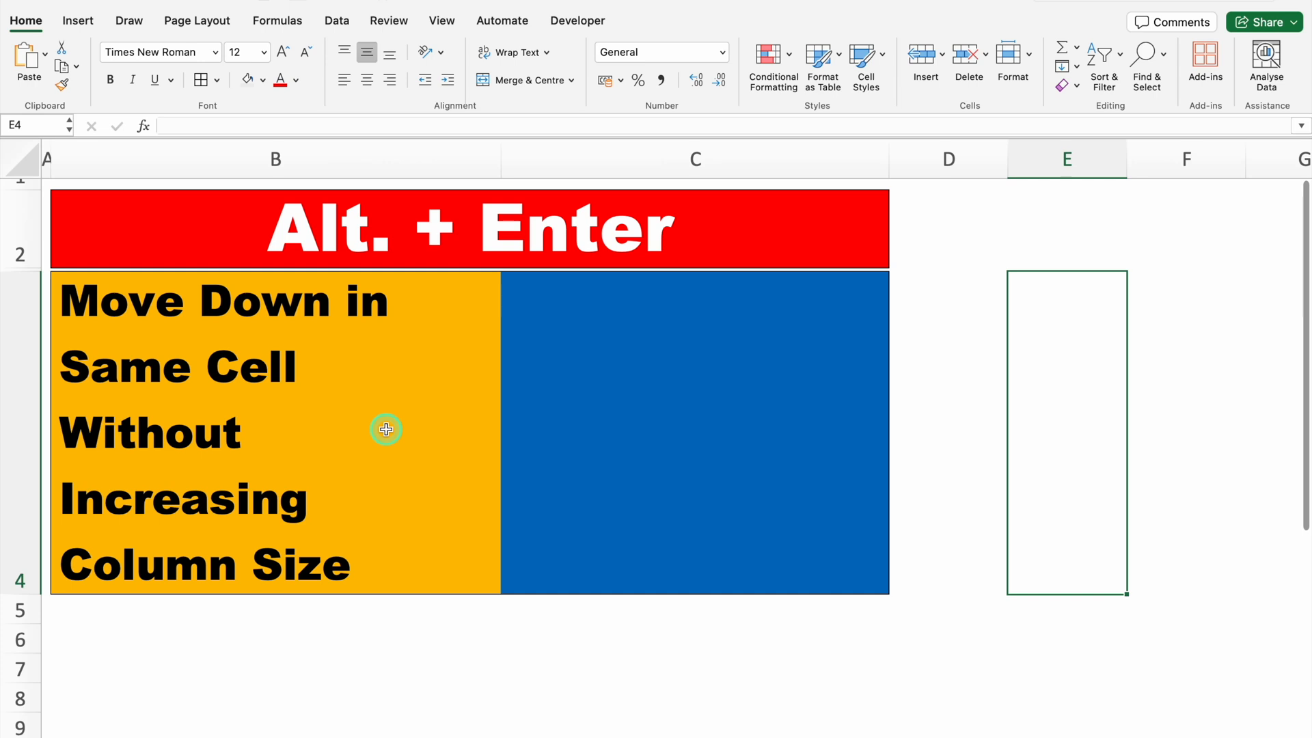
Enter Office, Monk, YouTube and Channel on four separate lines within cell C4.
left_click(637, 332)
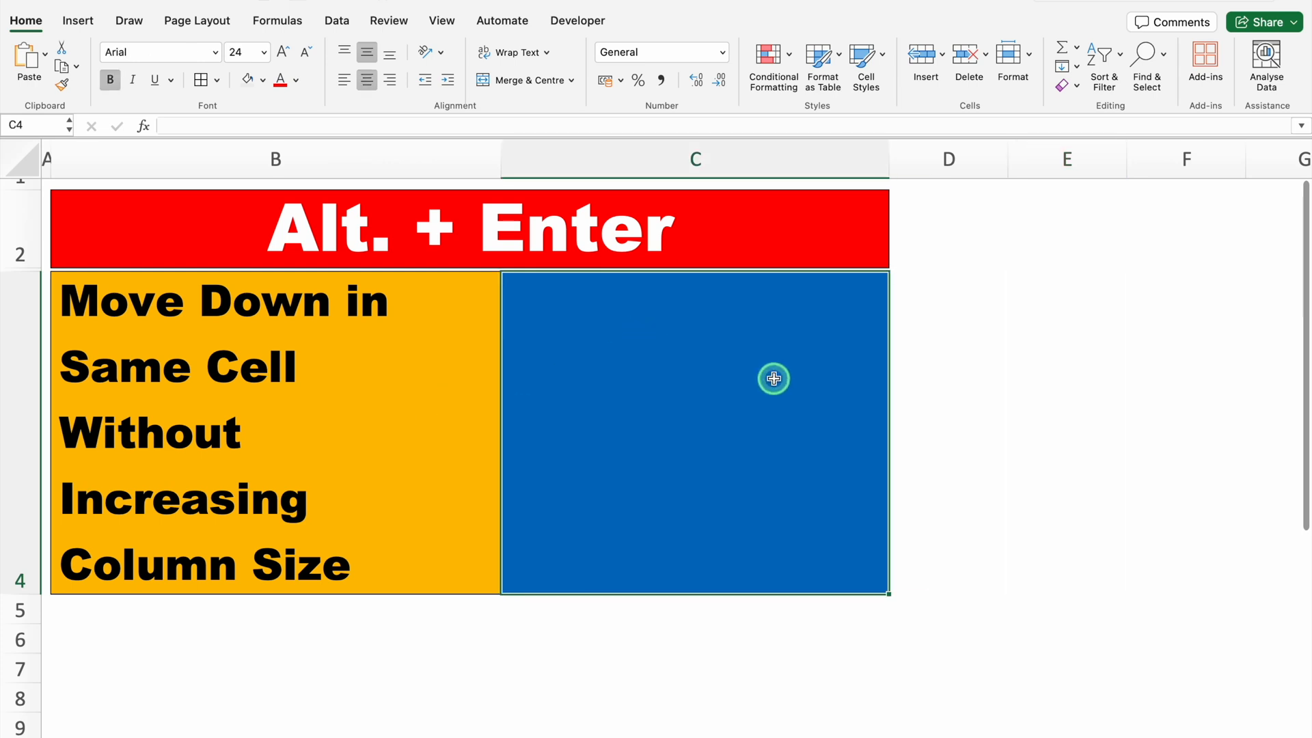
type("Office")
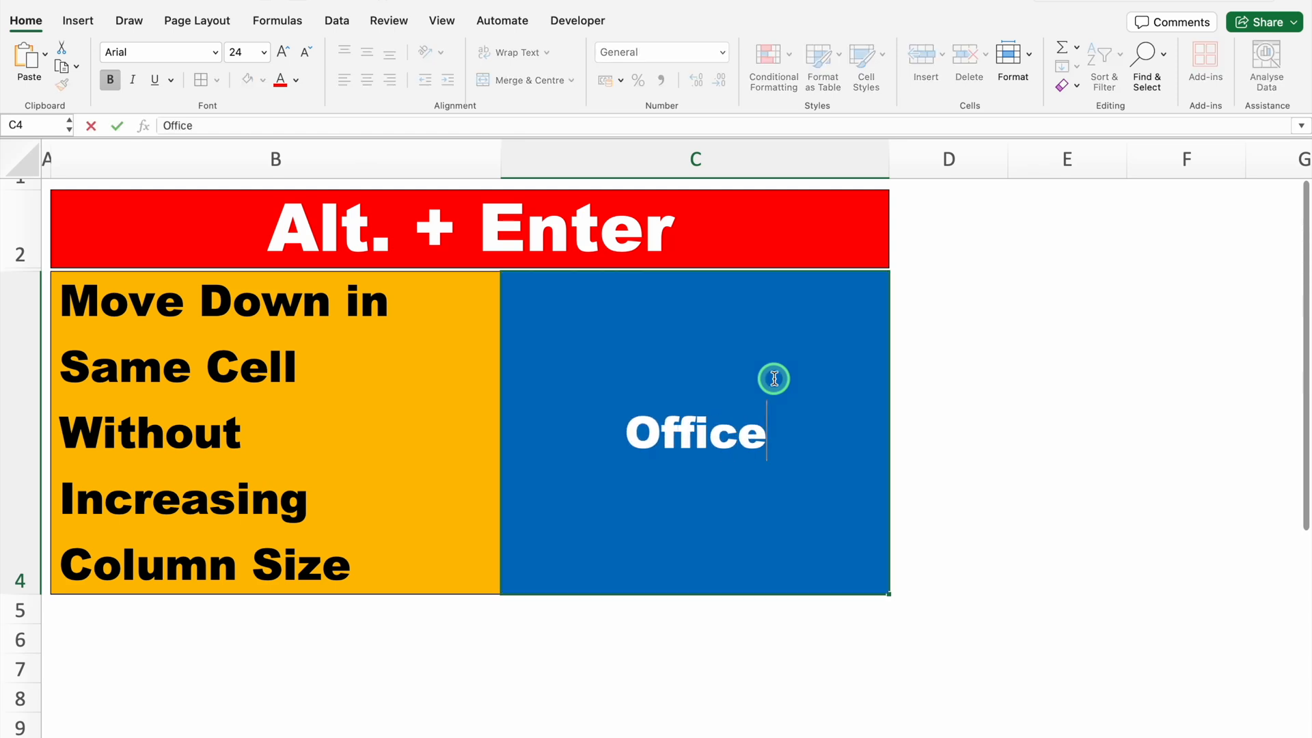
key("alt+Return")
type("Monk")
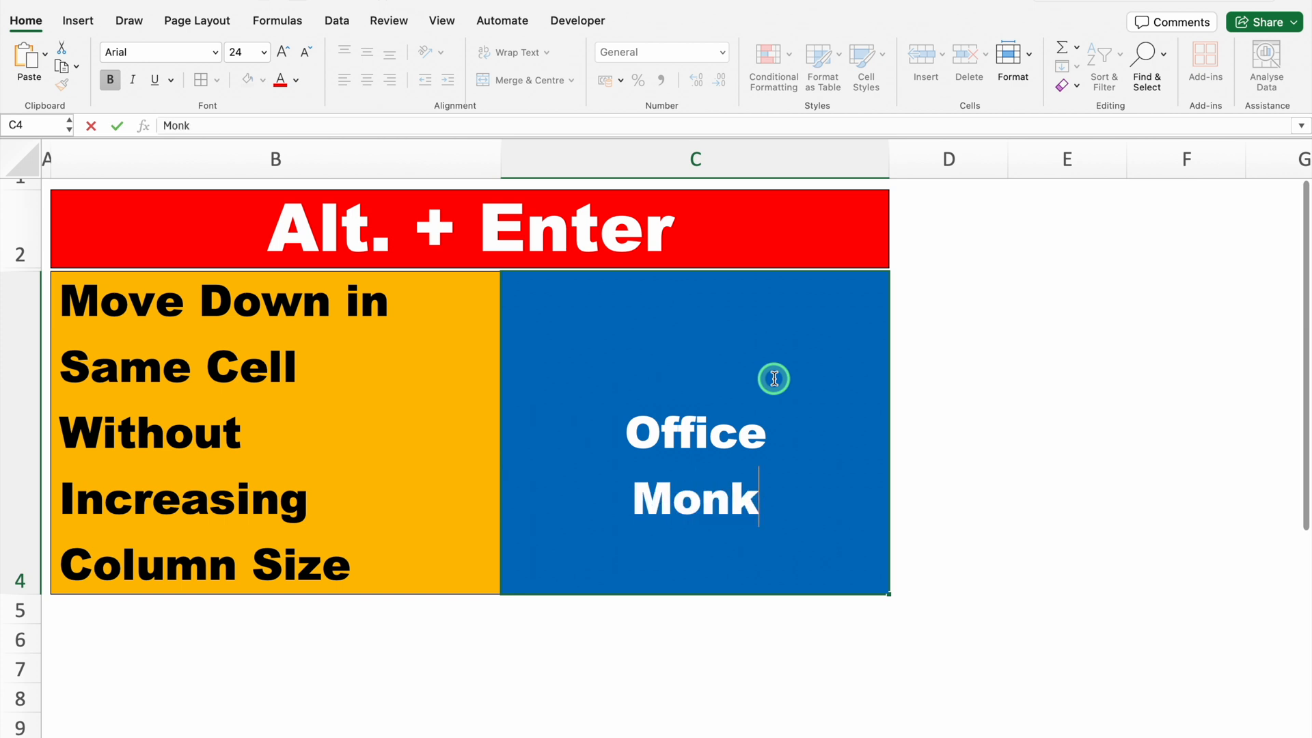
key("alt+Return")
type("Y")
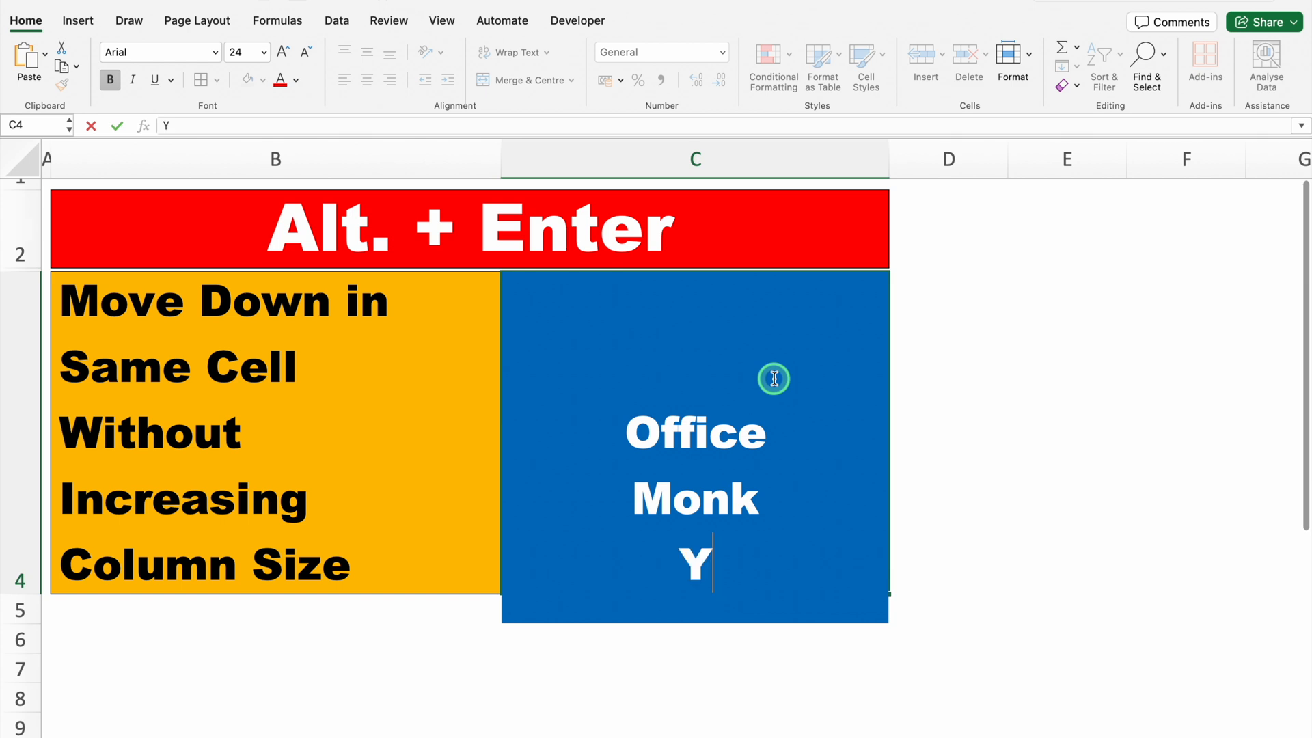
type("ouTube")
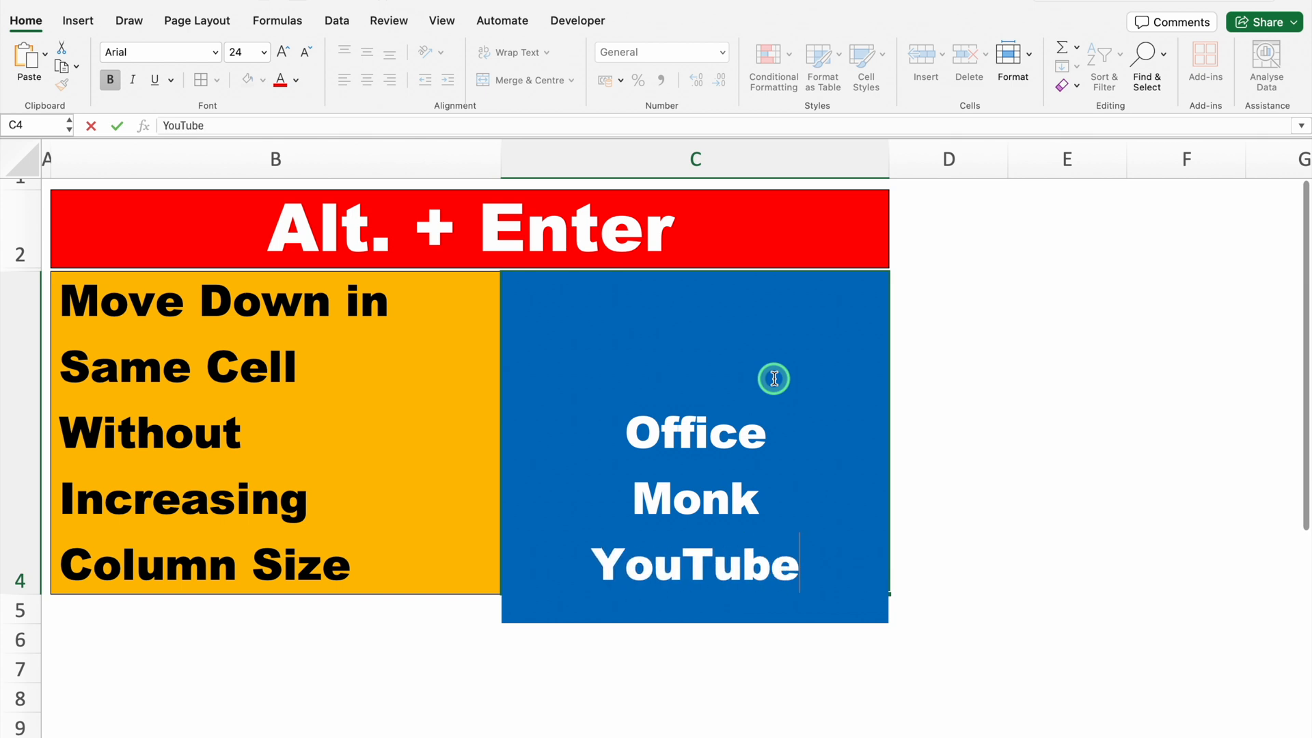
key("alt+Return")
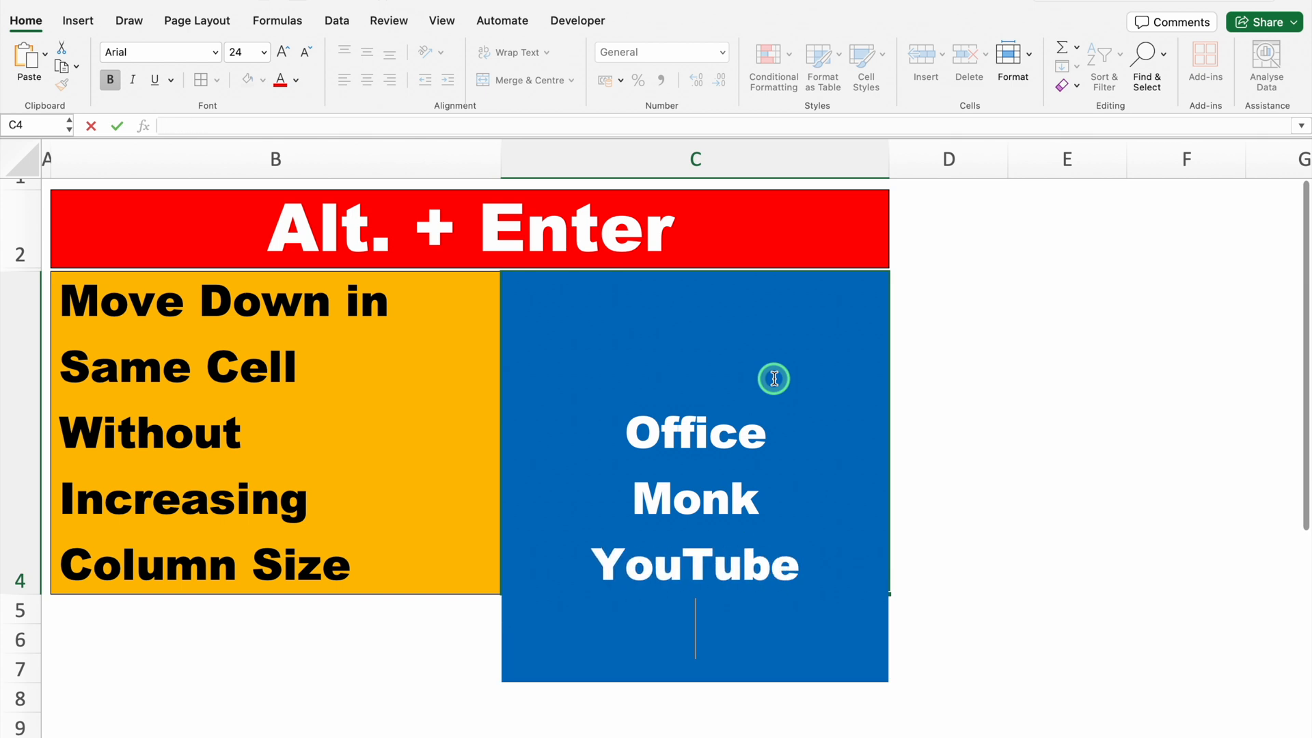
type("Channel")
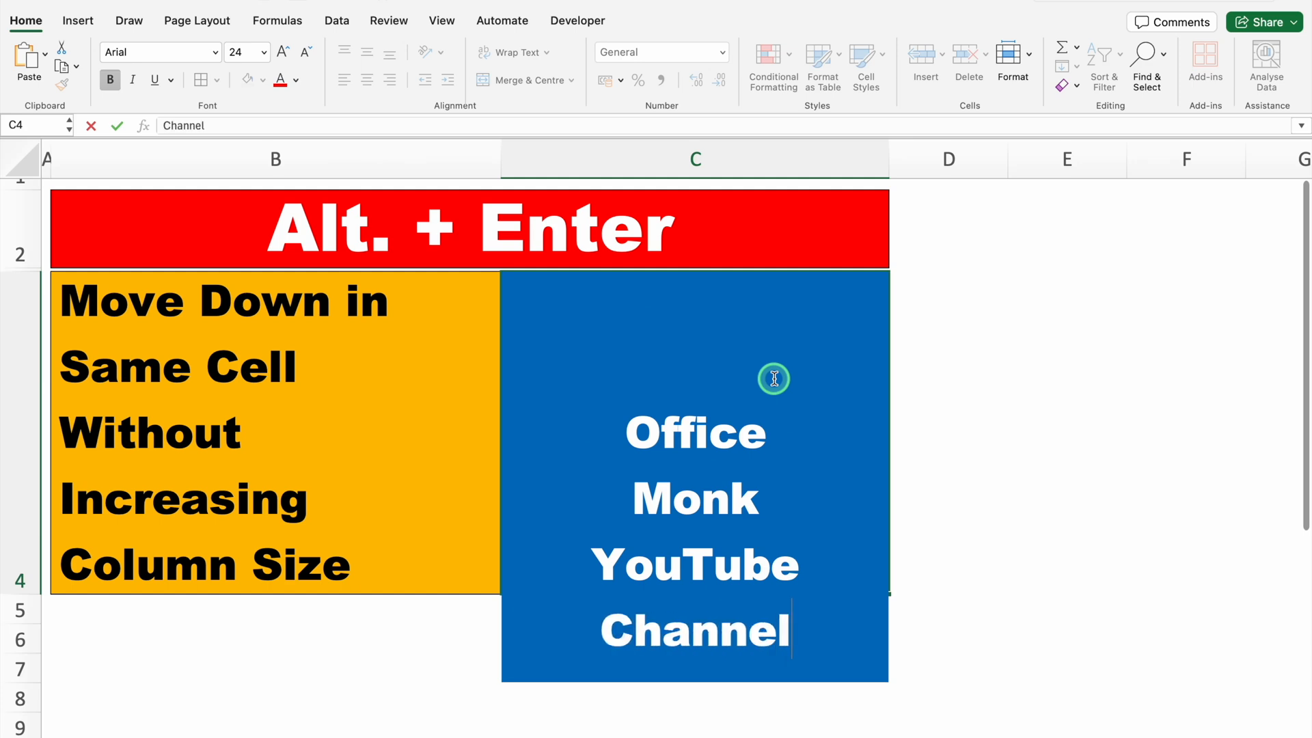
key("Return")
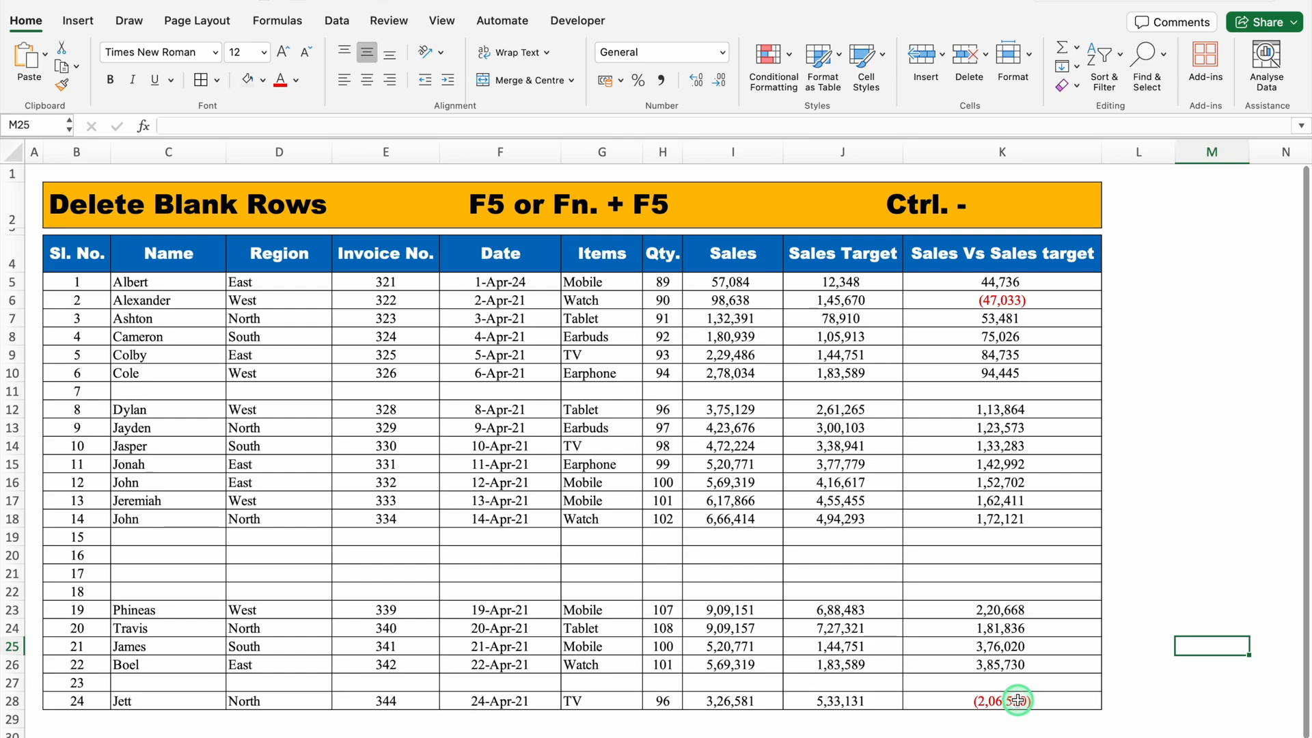
Select the blank cells in C5:K28 with Go to Special and delete their entire rows.
left_click(176, 391)
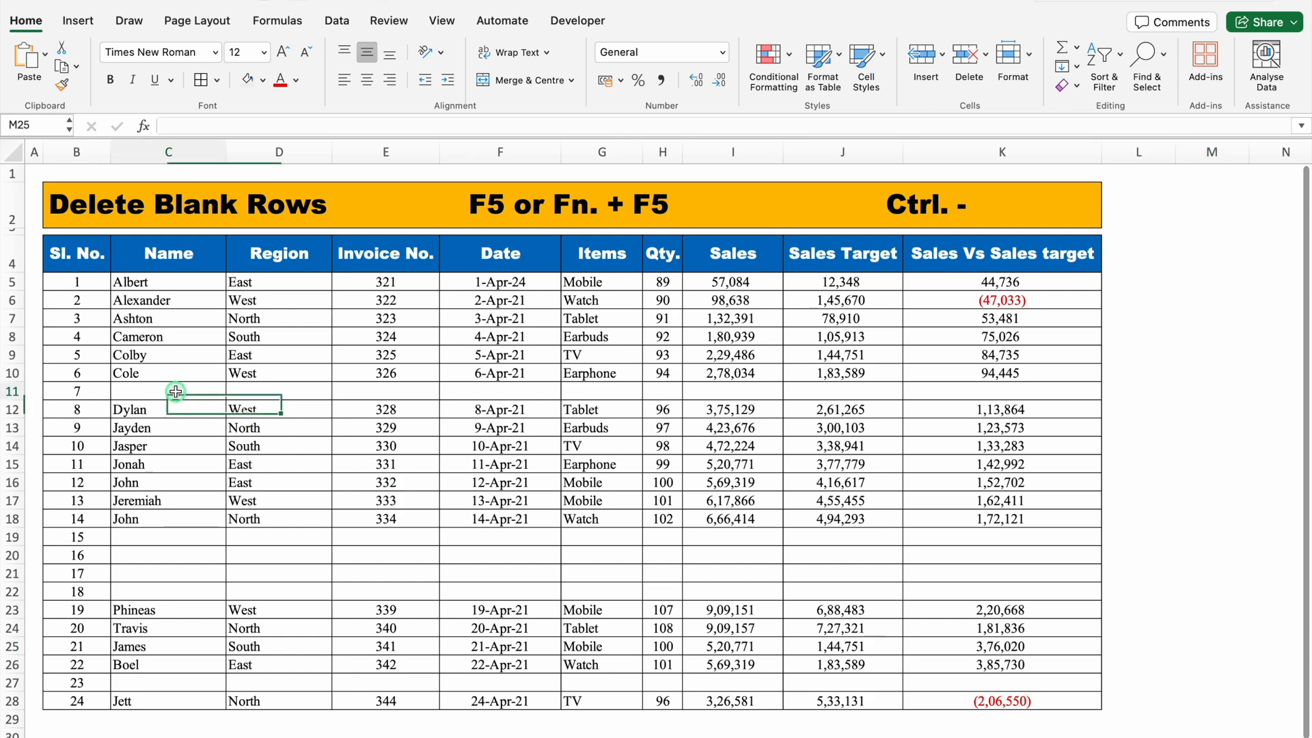
left_click(184, 537)
left_click(198, 555)
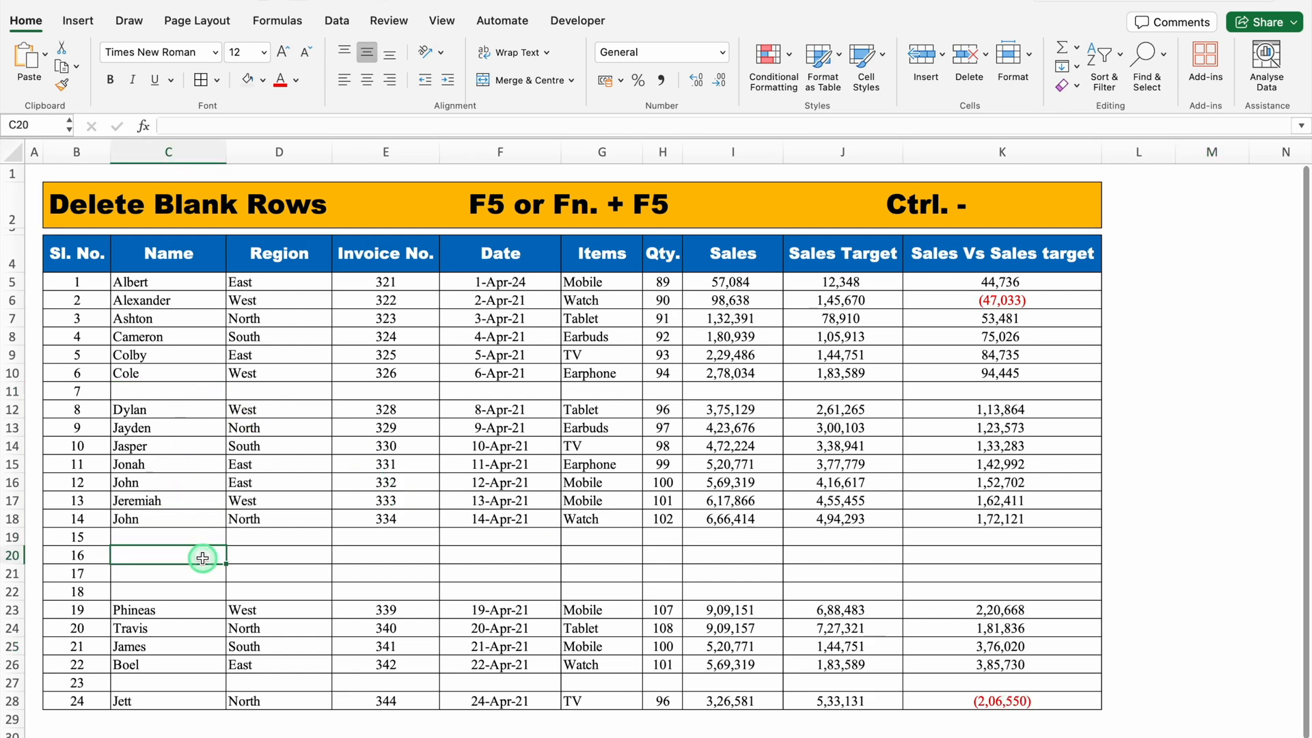
left_click_drag(180, 280, 990, 695)
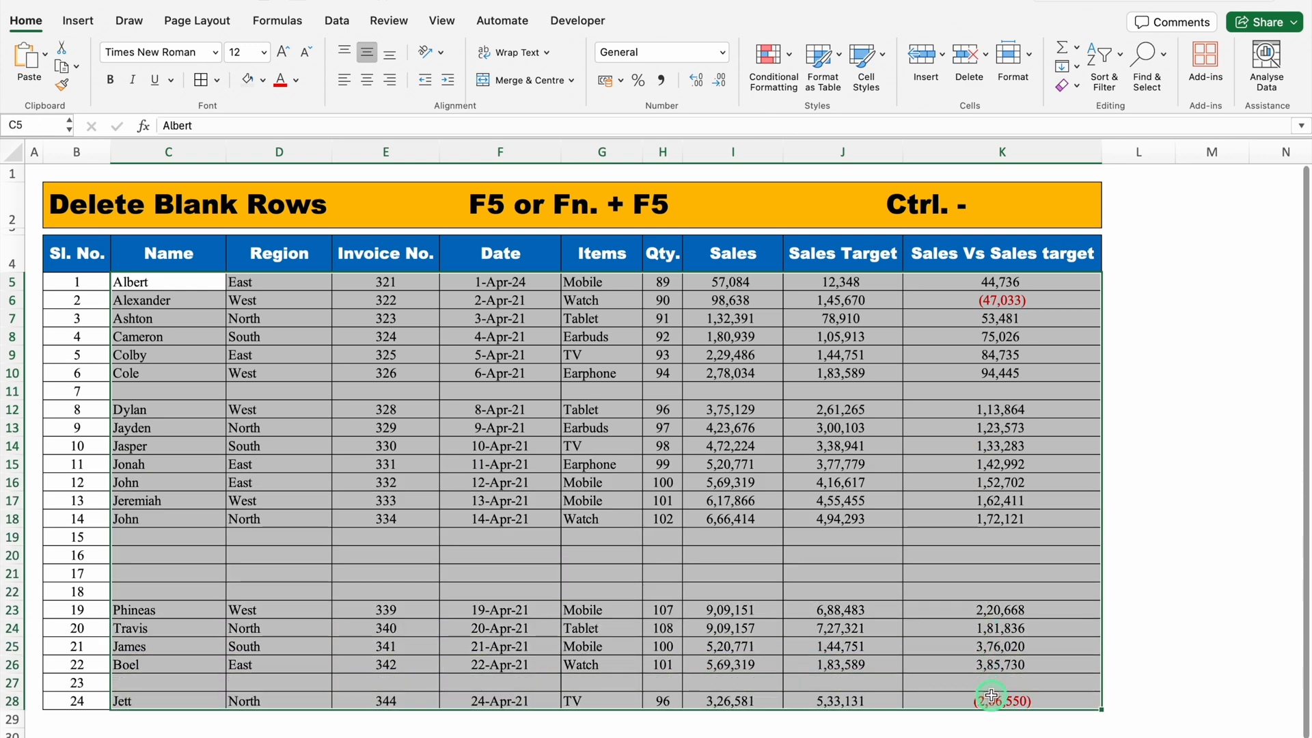
key("F5")
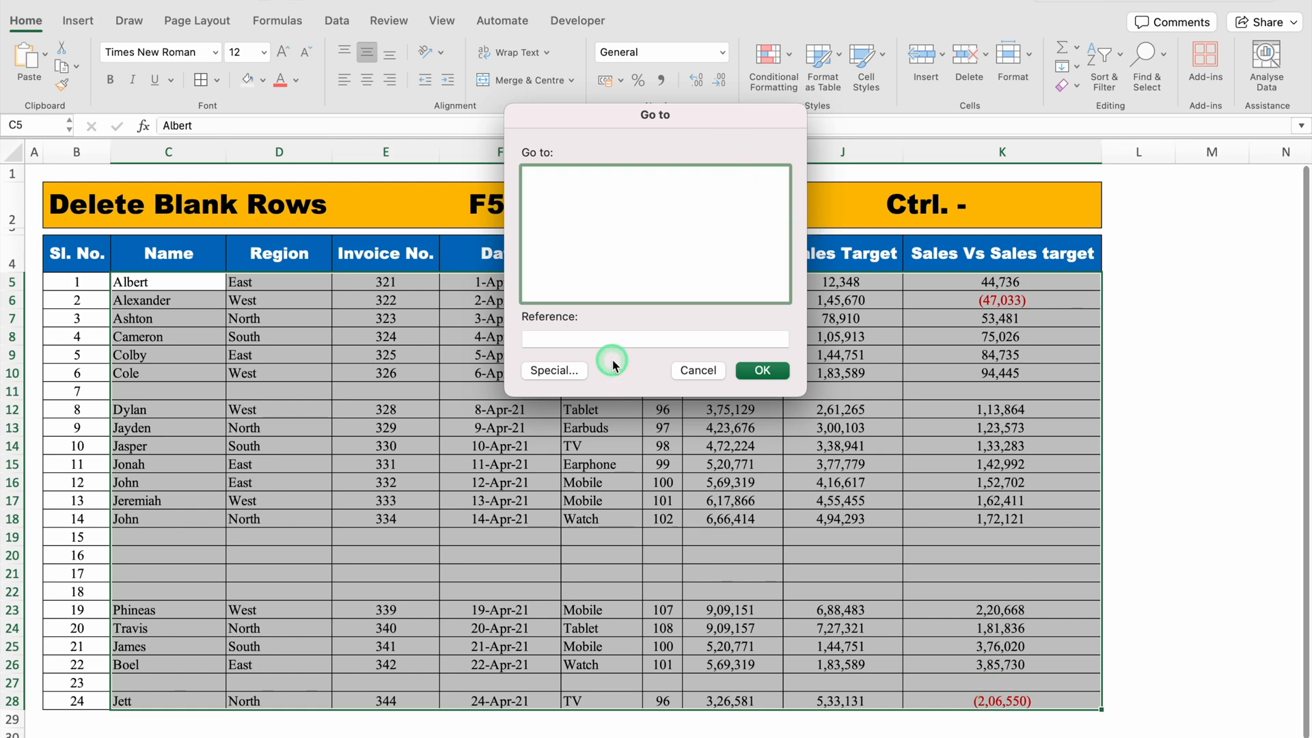
left_click(553, 369)
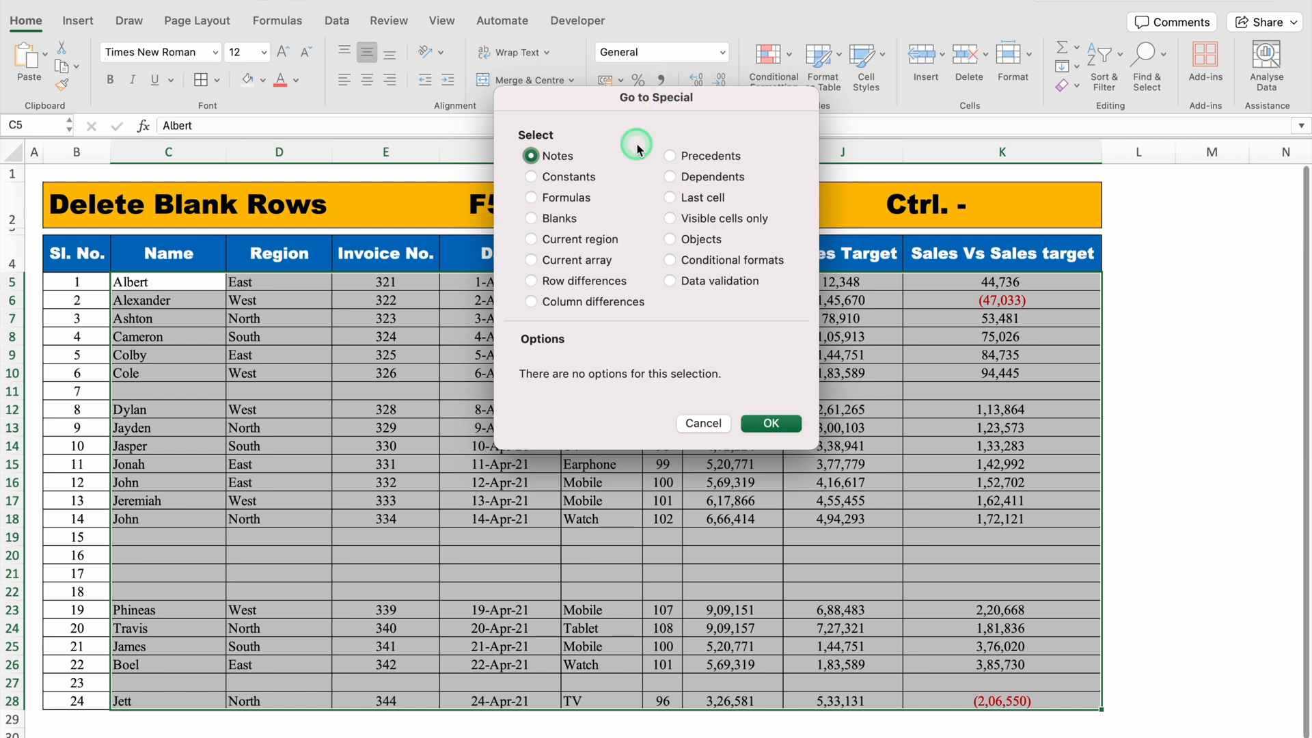
left_click(532, 220)
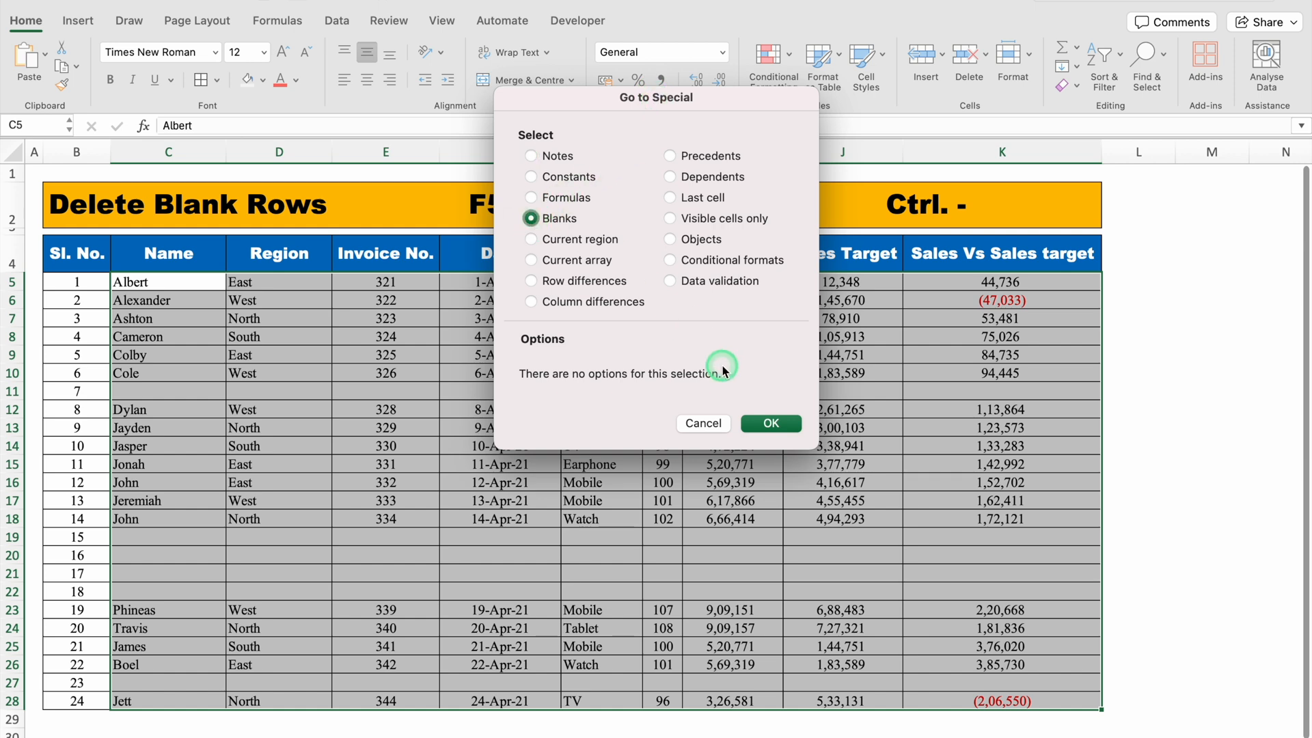
left_click(776, 425)
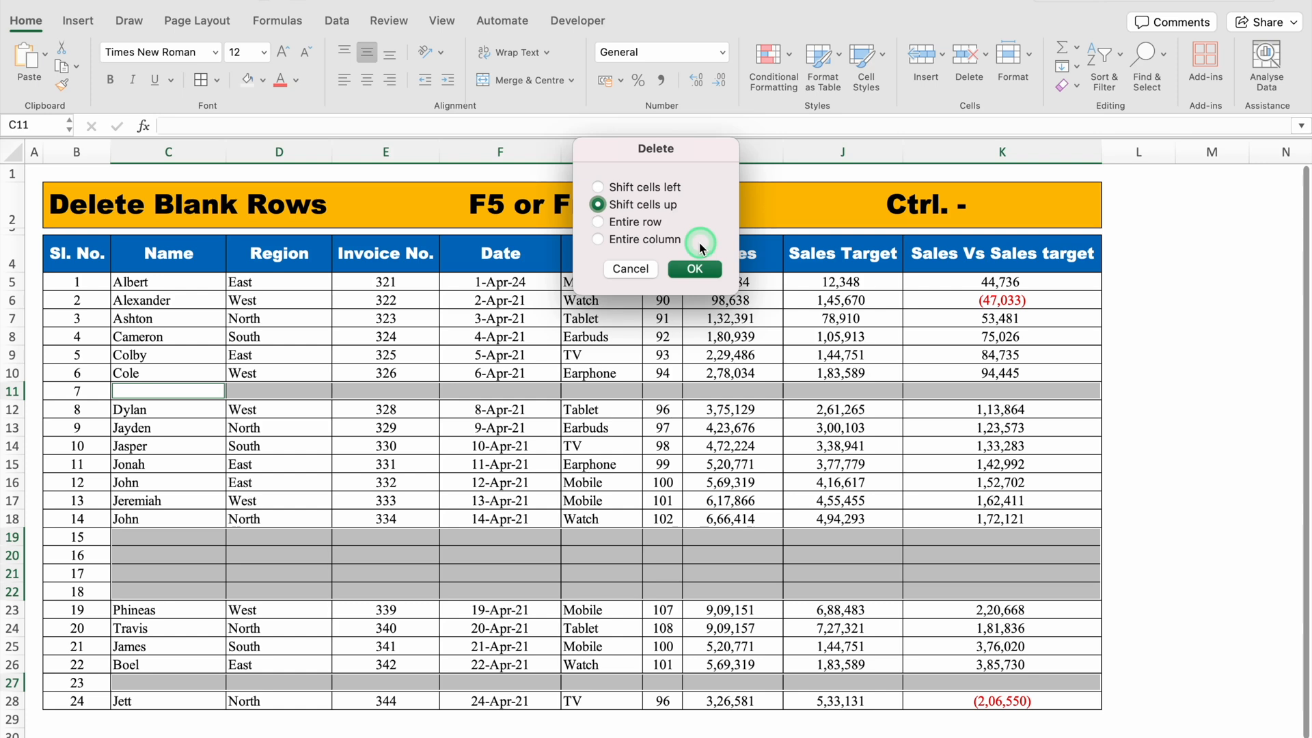
left_click(597, 222)
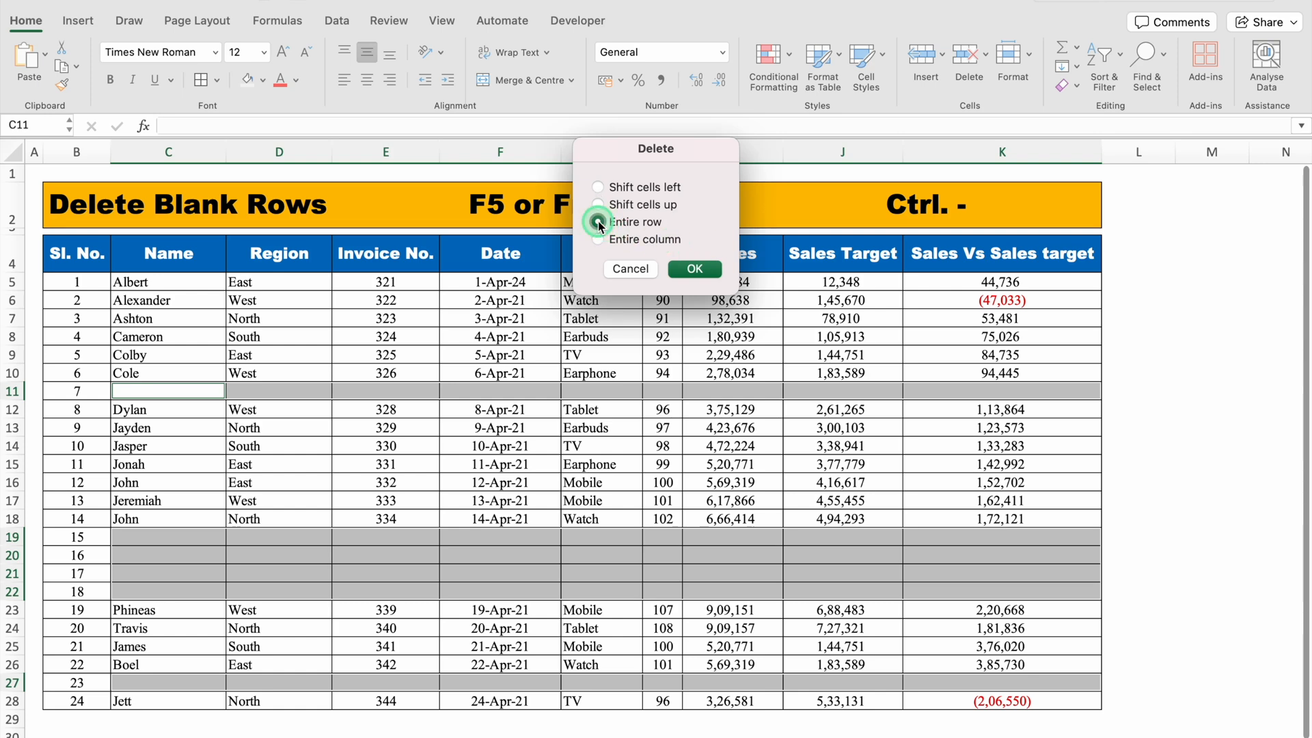
left_click(694, 269)
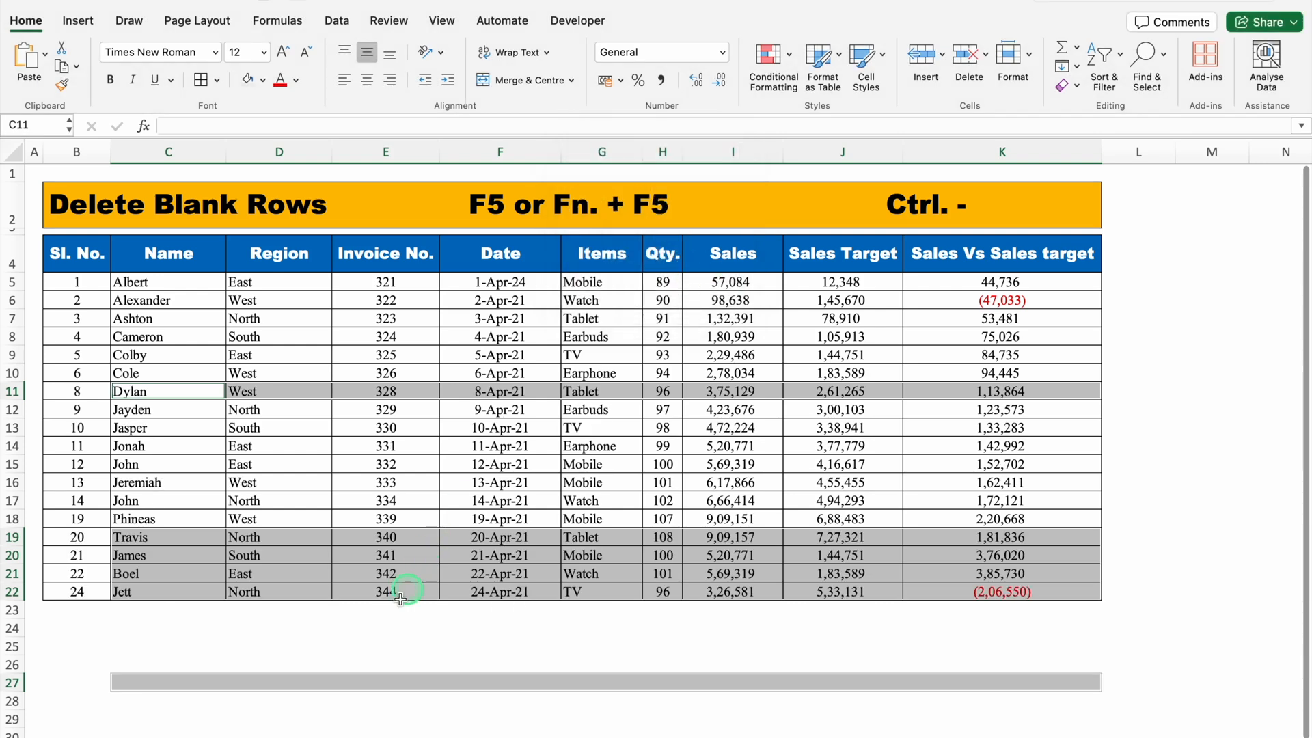
left_click(376, 626)
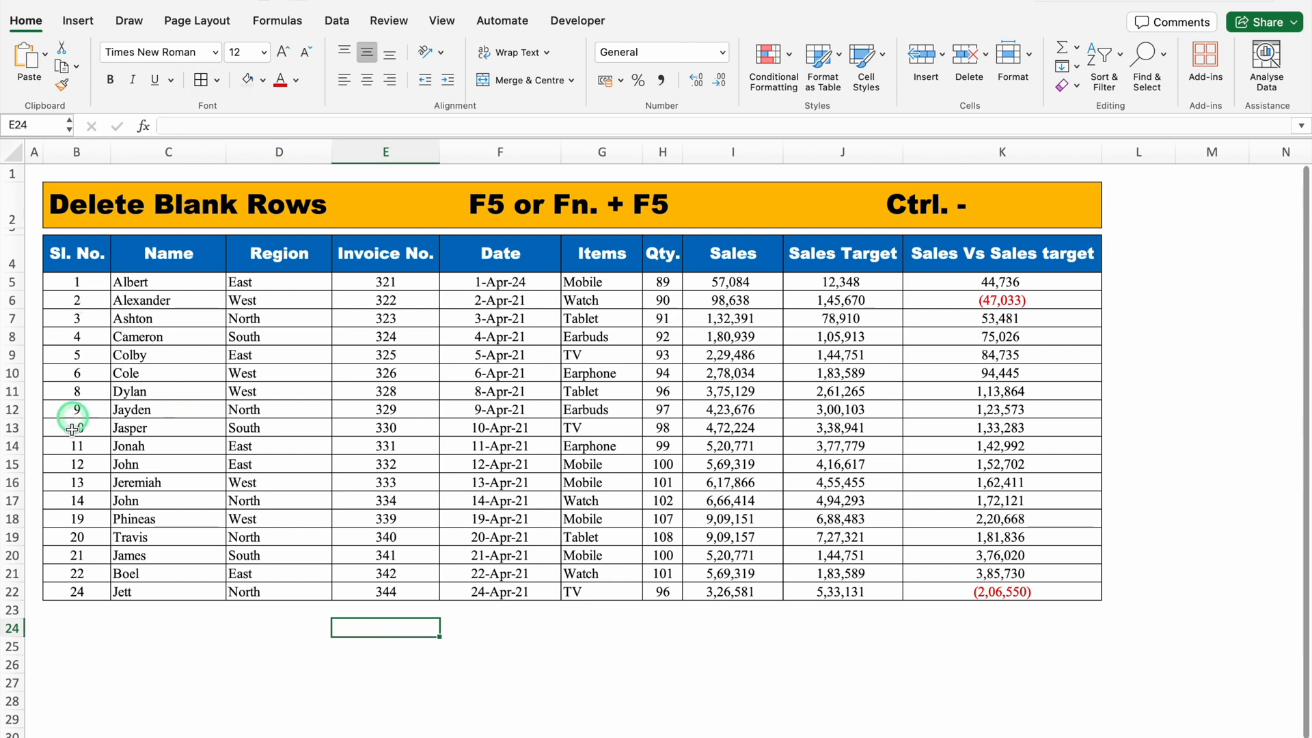
Renumber the Sl. No. column by filling the series from 1 and 2 down to the table's last row.
left_click_drag(87, 285, 87, 301)
double_click(110, 309)
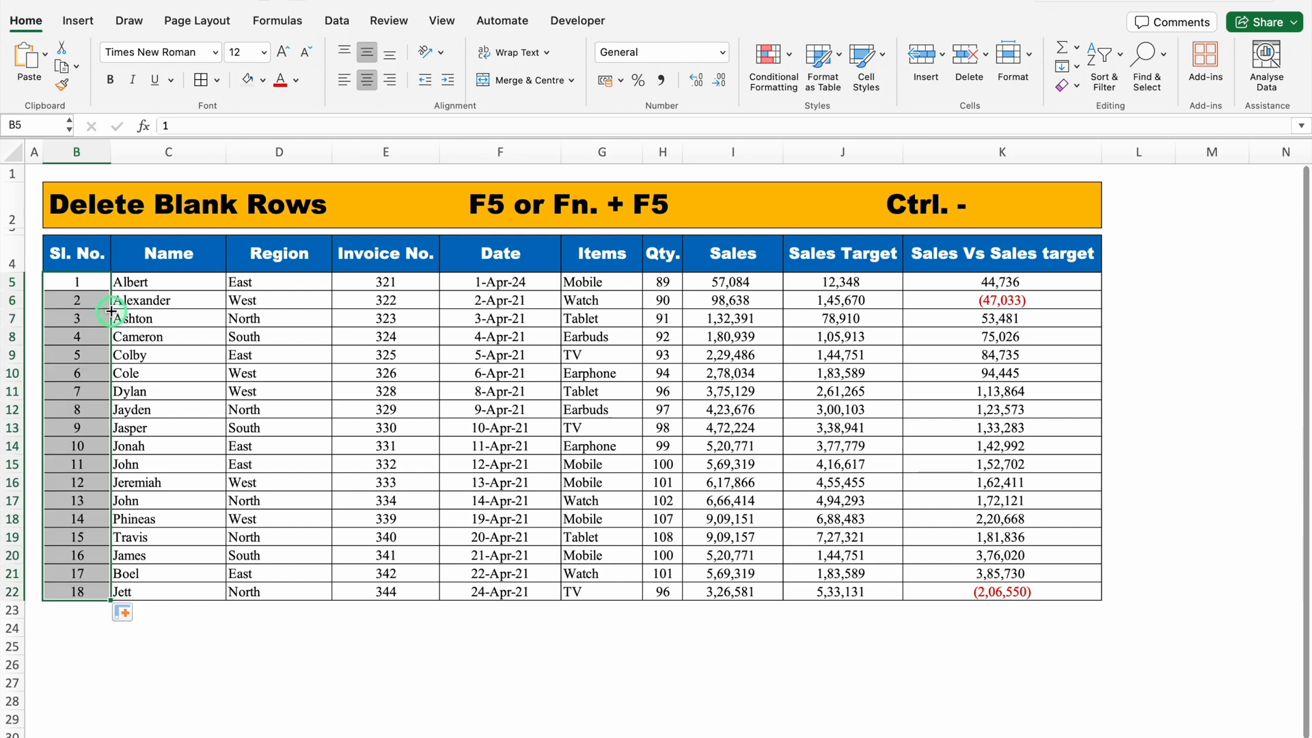
left_click(95, 657)
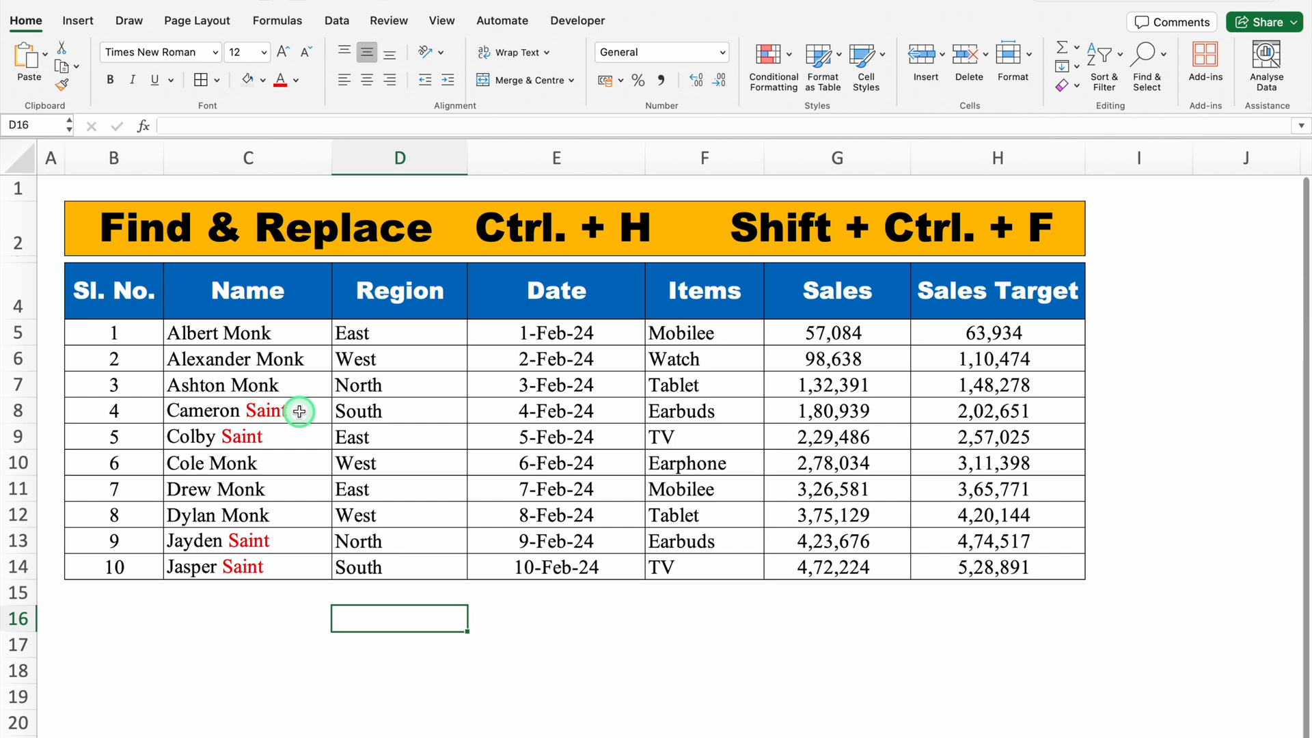
Replace every occurrence of Saint with Monk in the whole sales table using Find & Replace.
left_click_drag(246, 333, 280, 563)
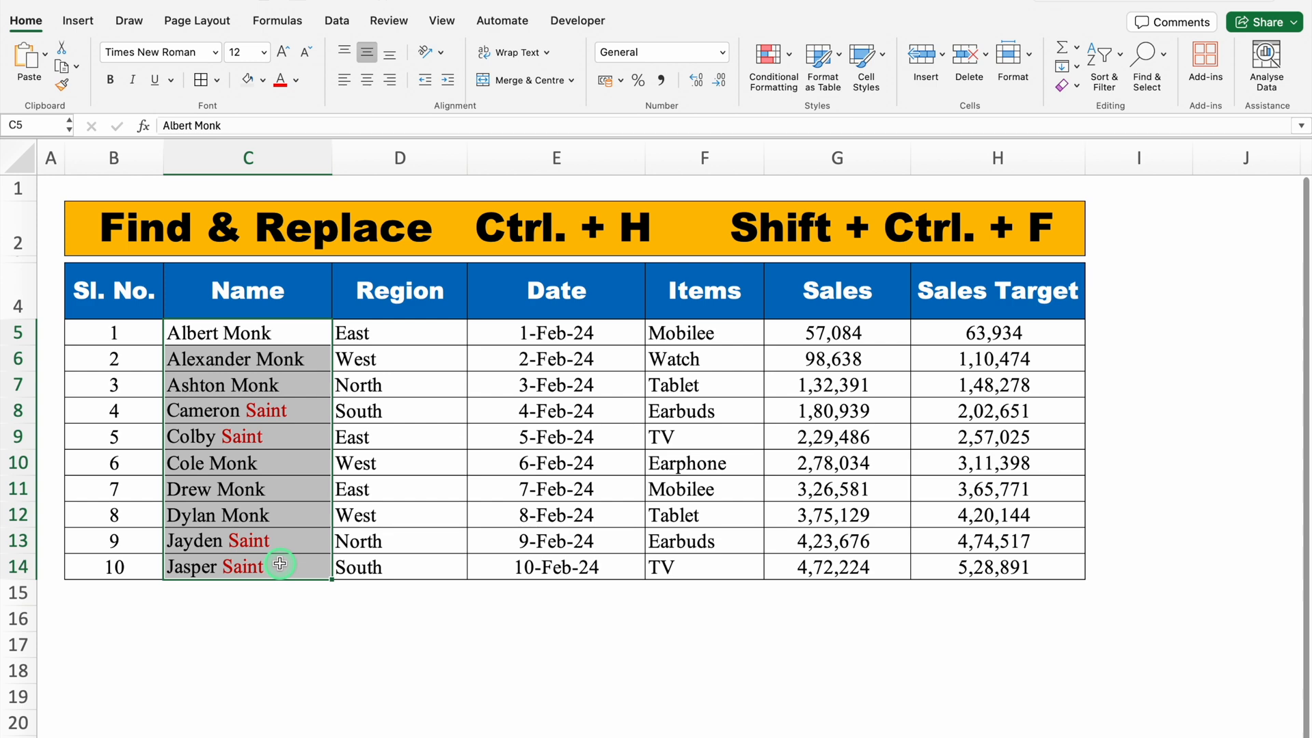
key("super+a")
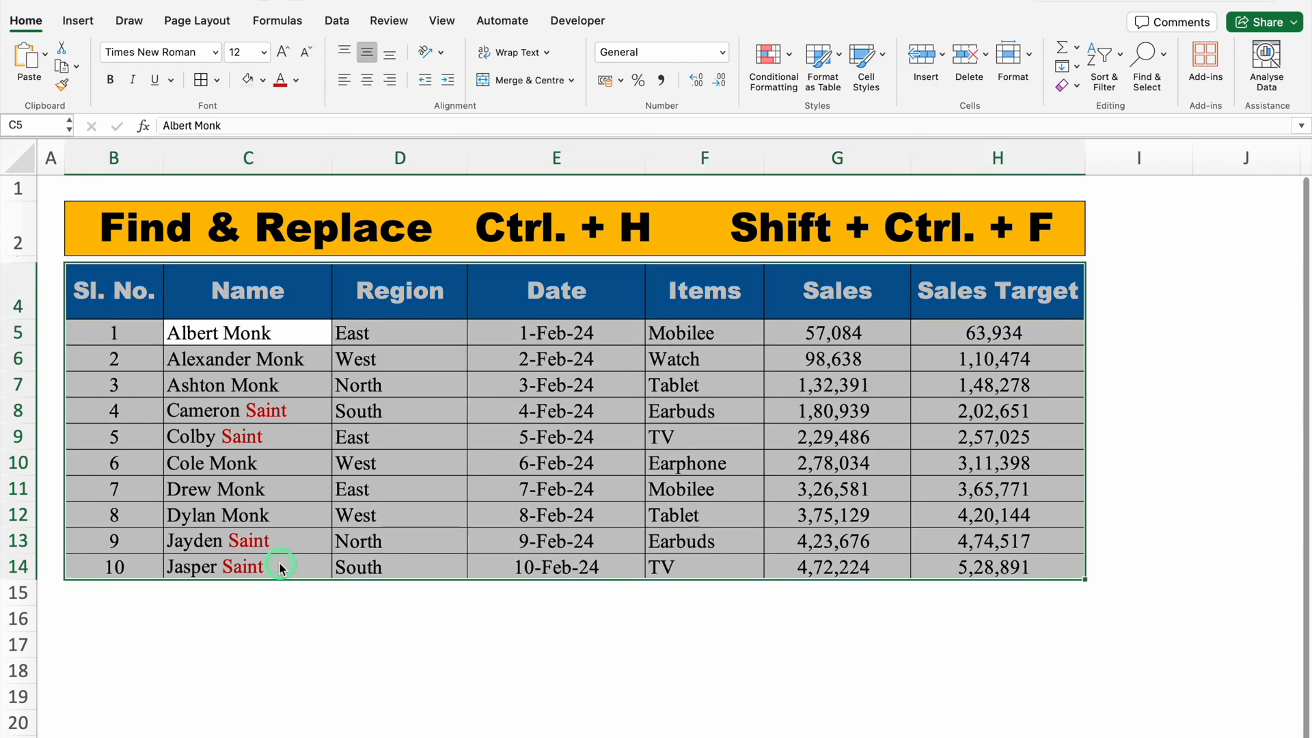
key("ctrl+h")
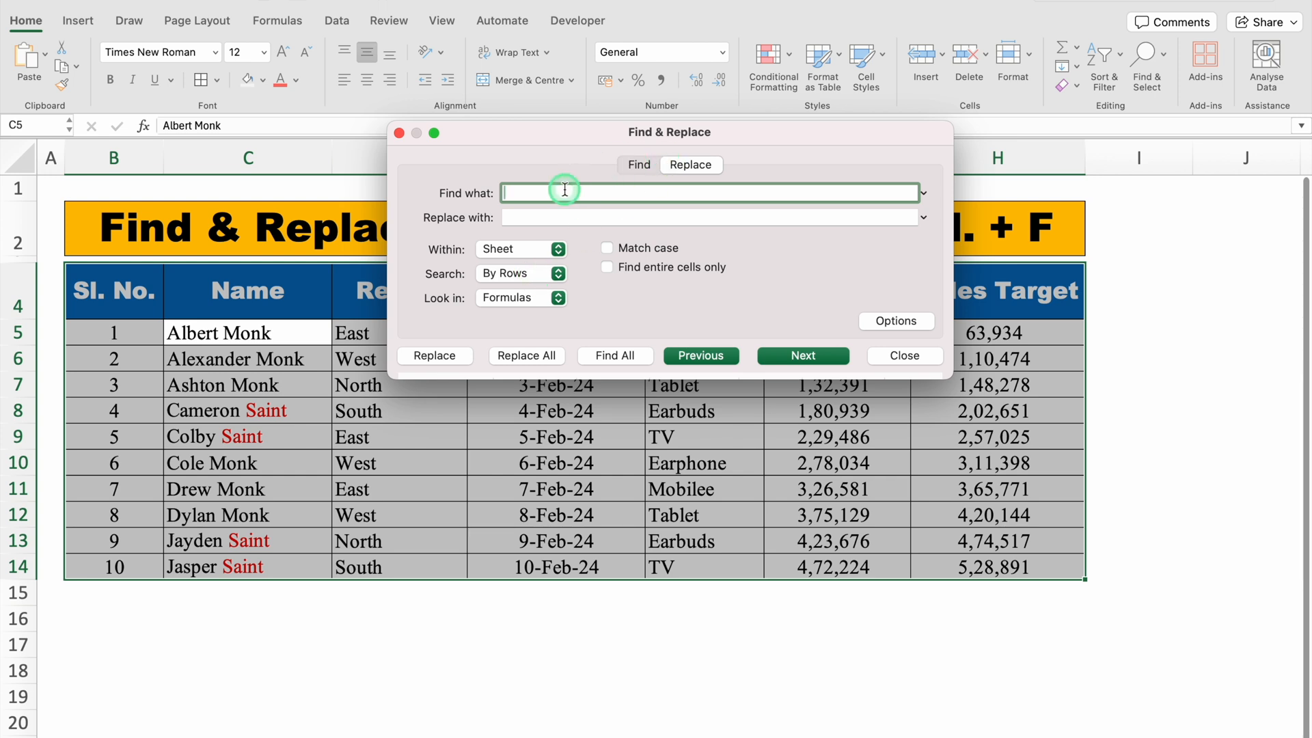
type("Saint")
left_click(548, 220)
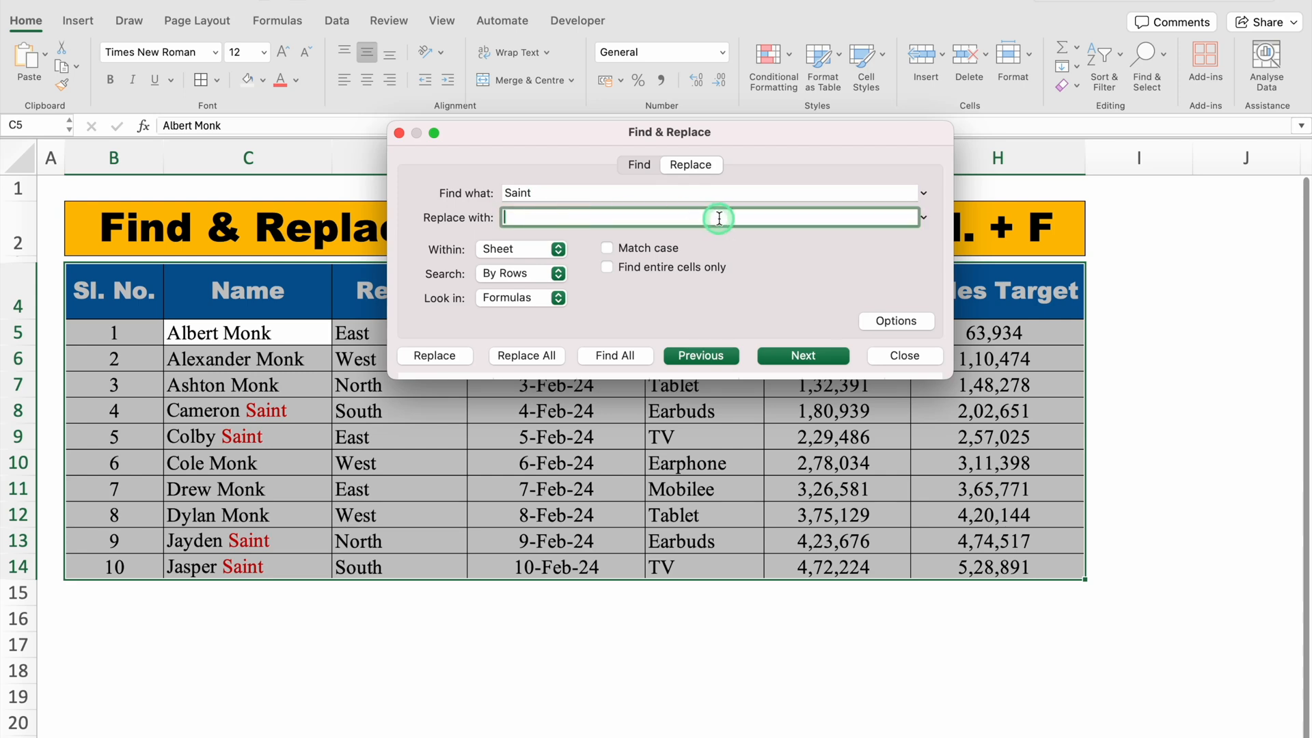
type("Monk")
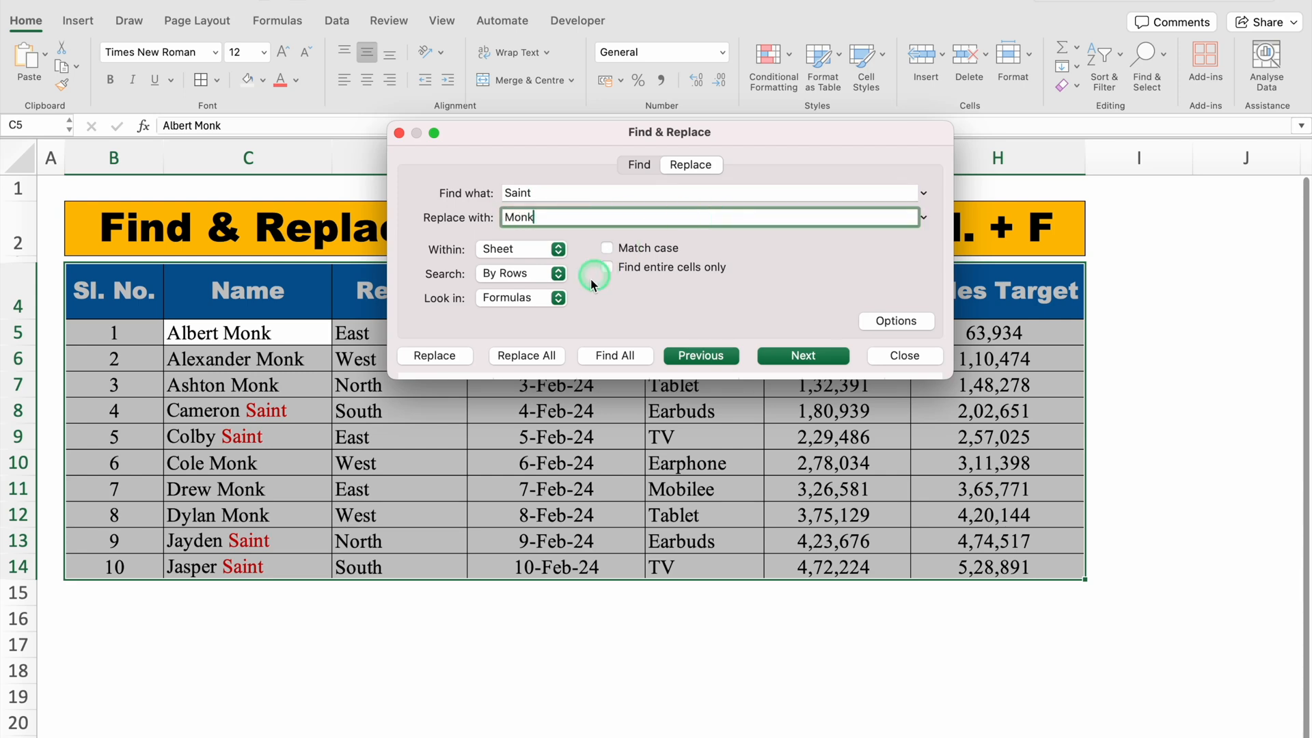
left_click(520, 357)
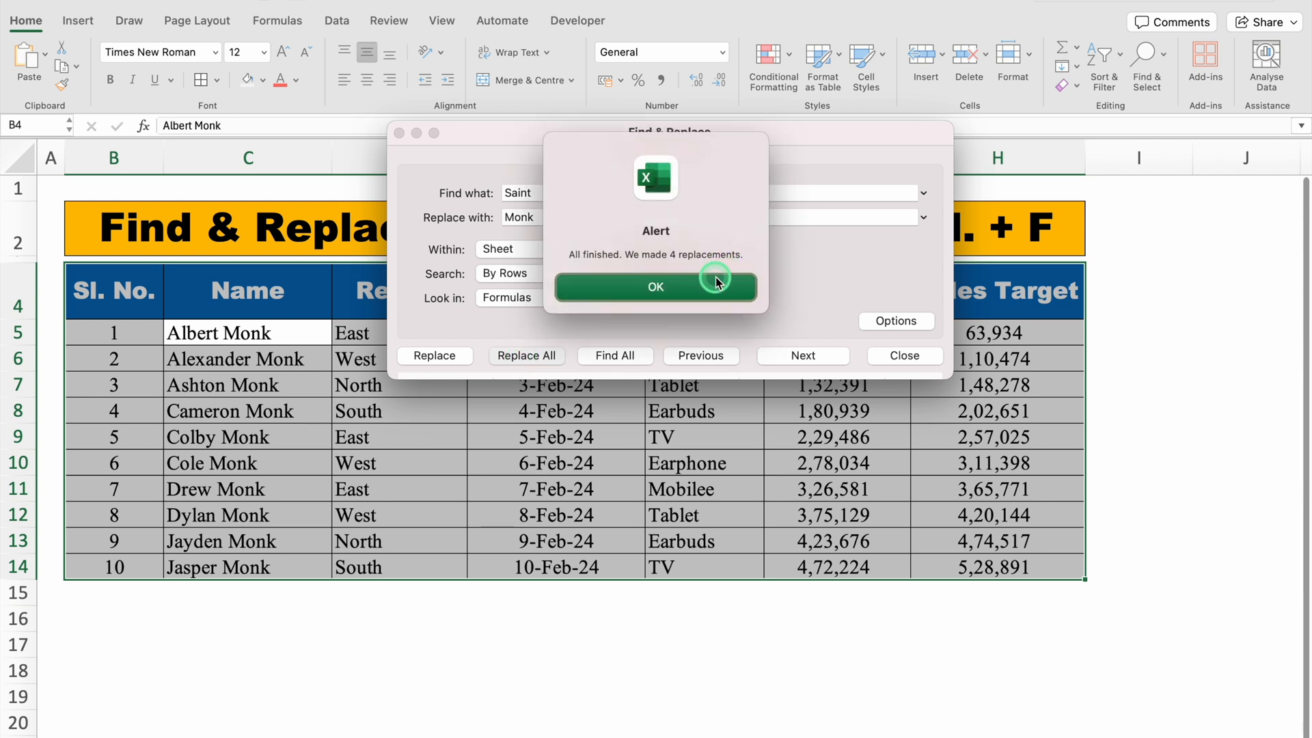
left_click(673, 286)
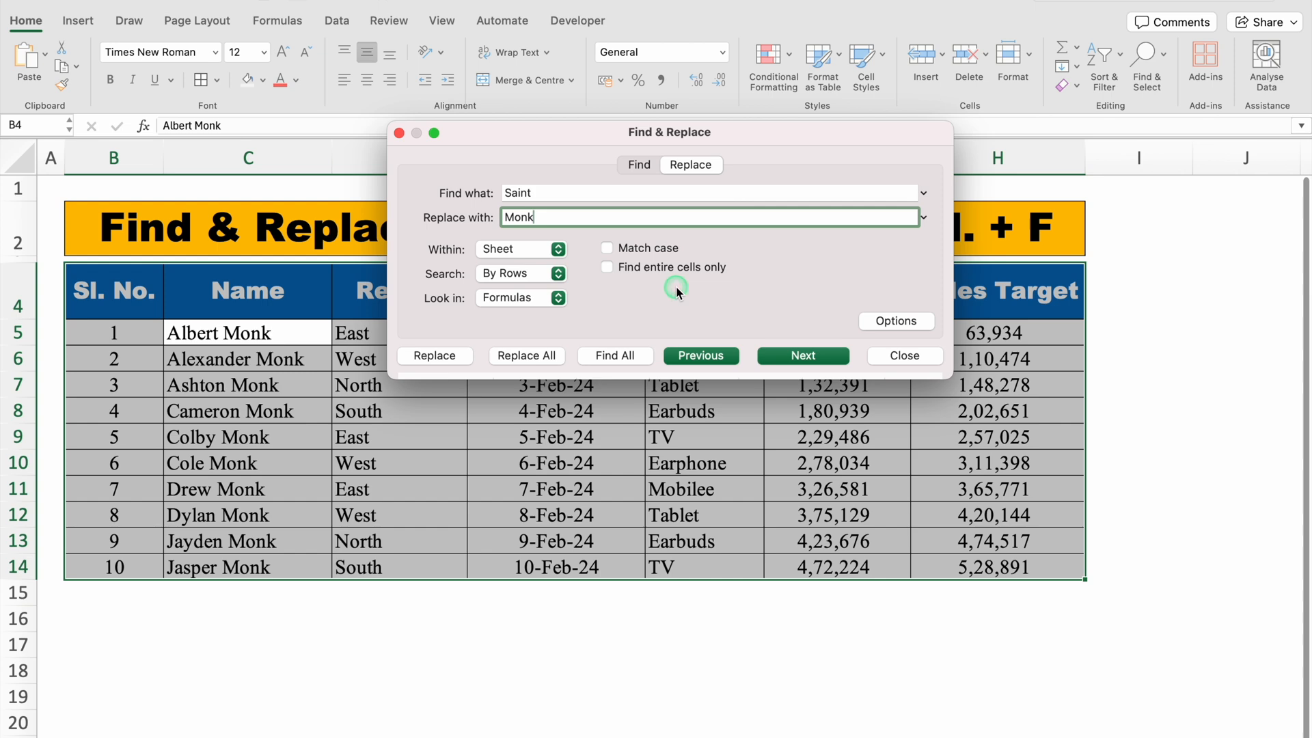
left_click(899, 355)
left_click(265, 336)
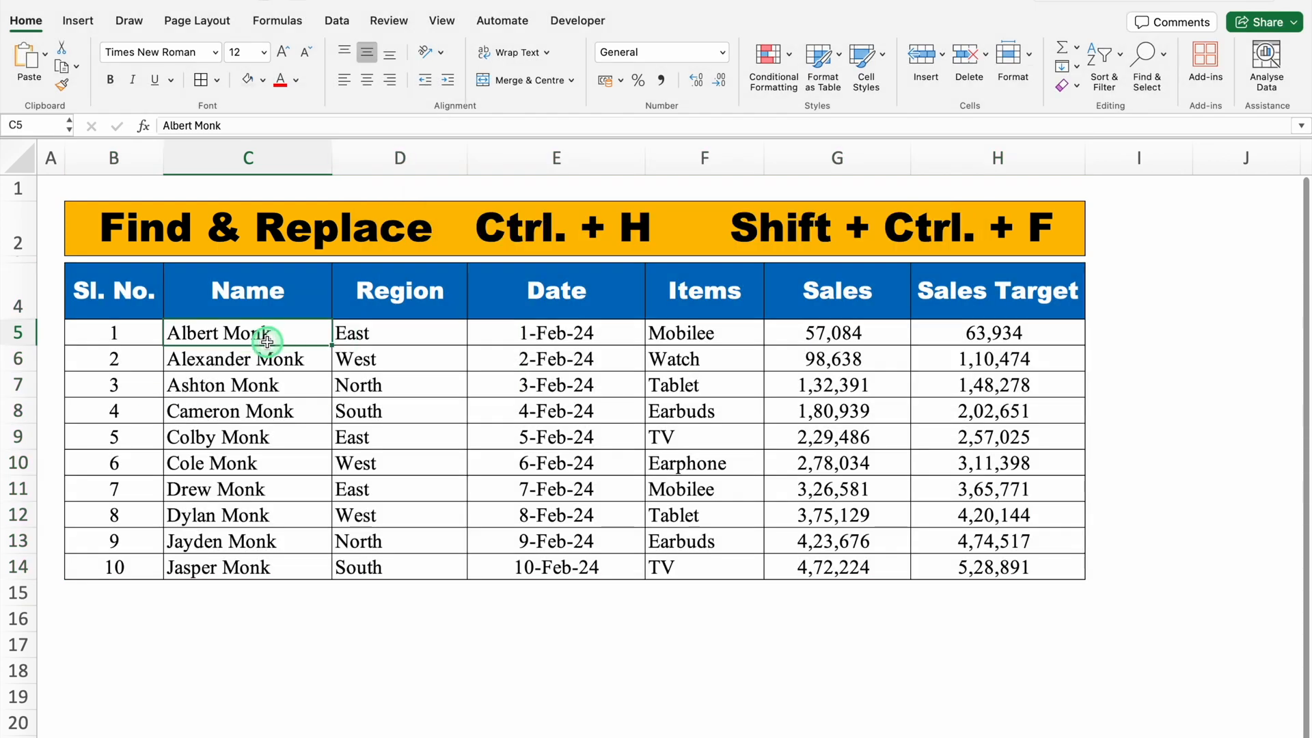
left_click(292, 412)
left_click(296, 441)
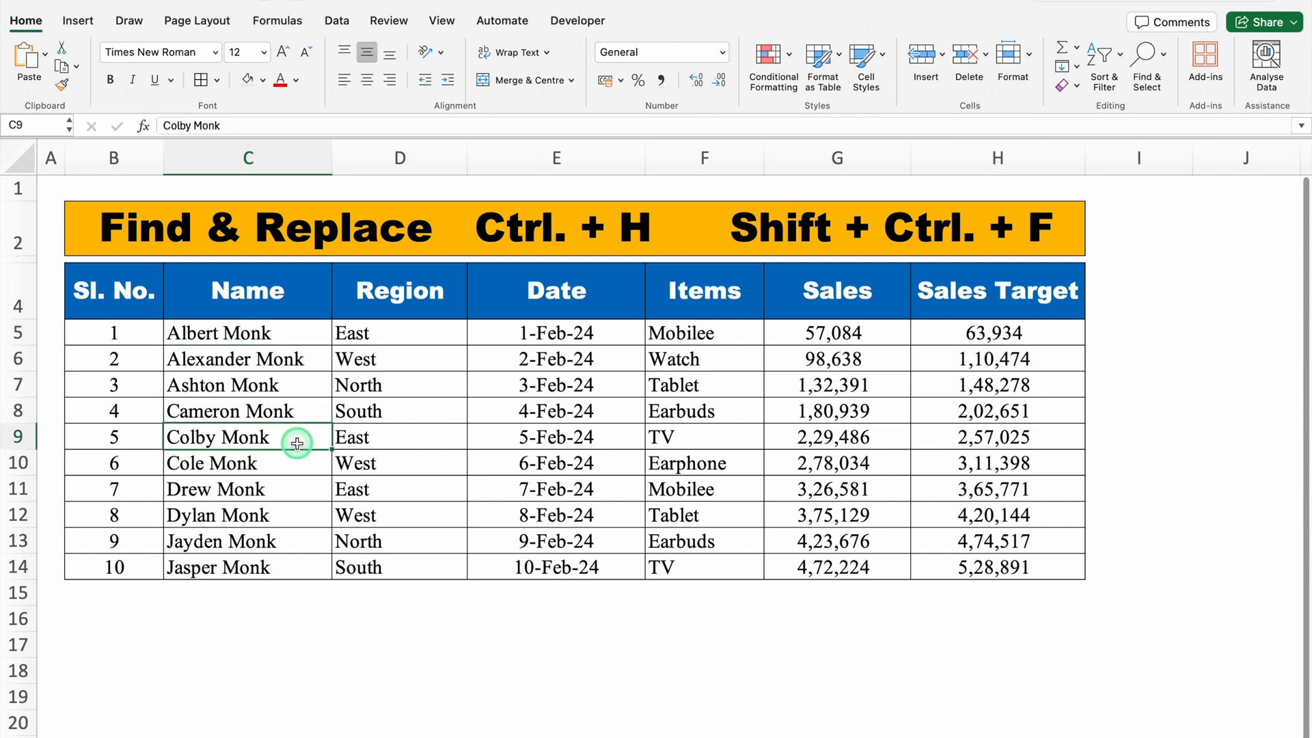
left_click(302, 462)
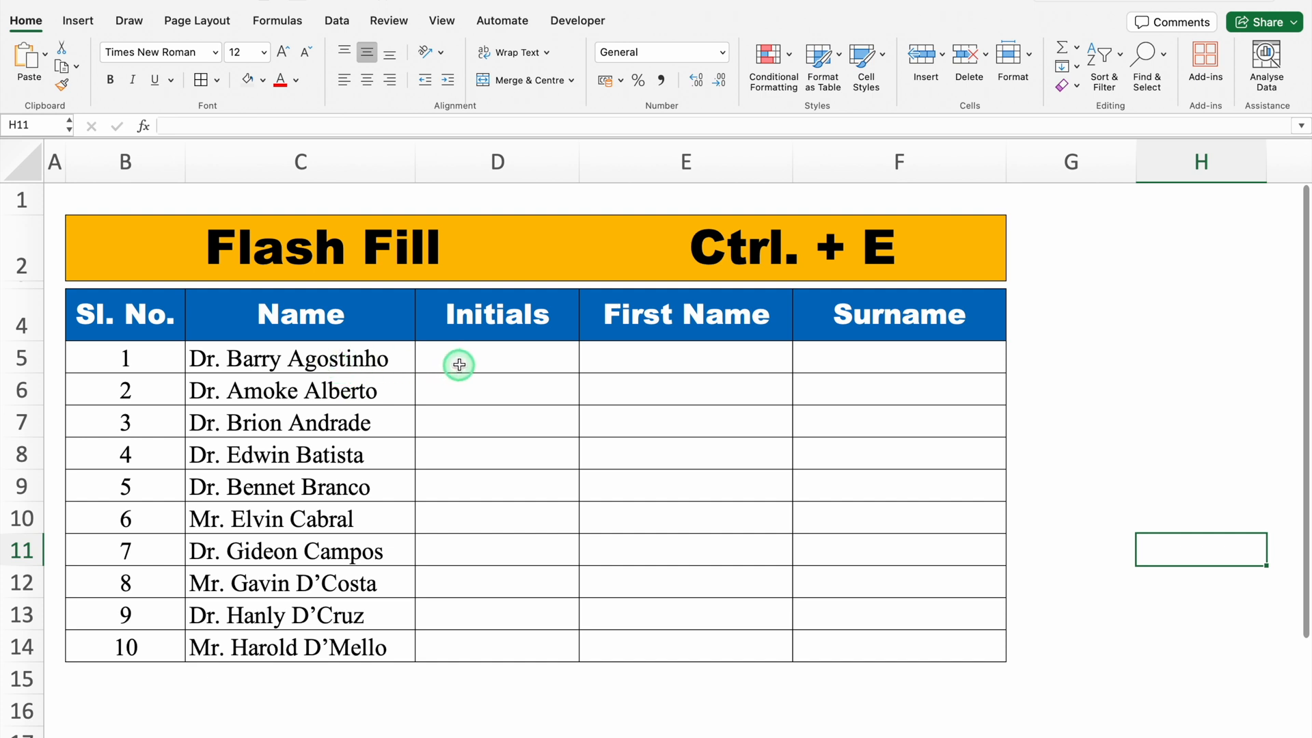
Fill the full name from C5 across the Initials, First Name and Surname cells of row 5.
left_click(498, 355)
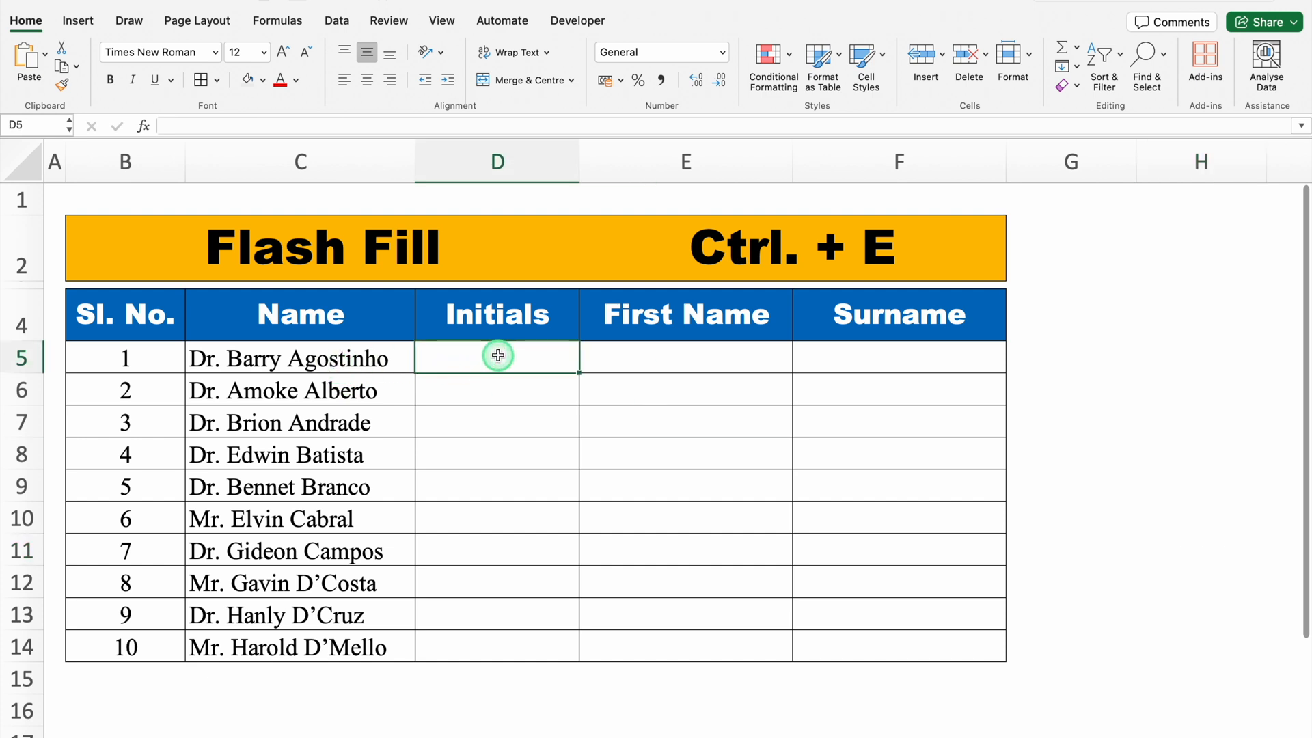
left_click(650, 357)
left_click(861, 365)
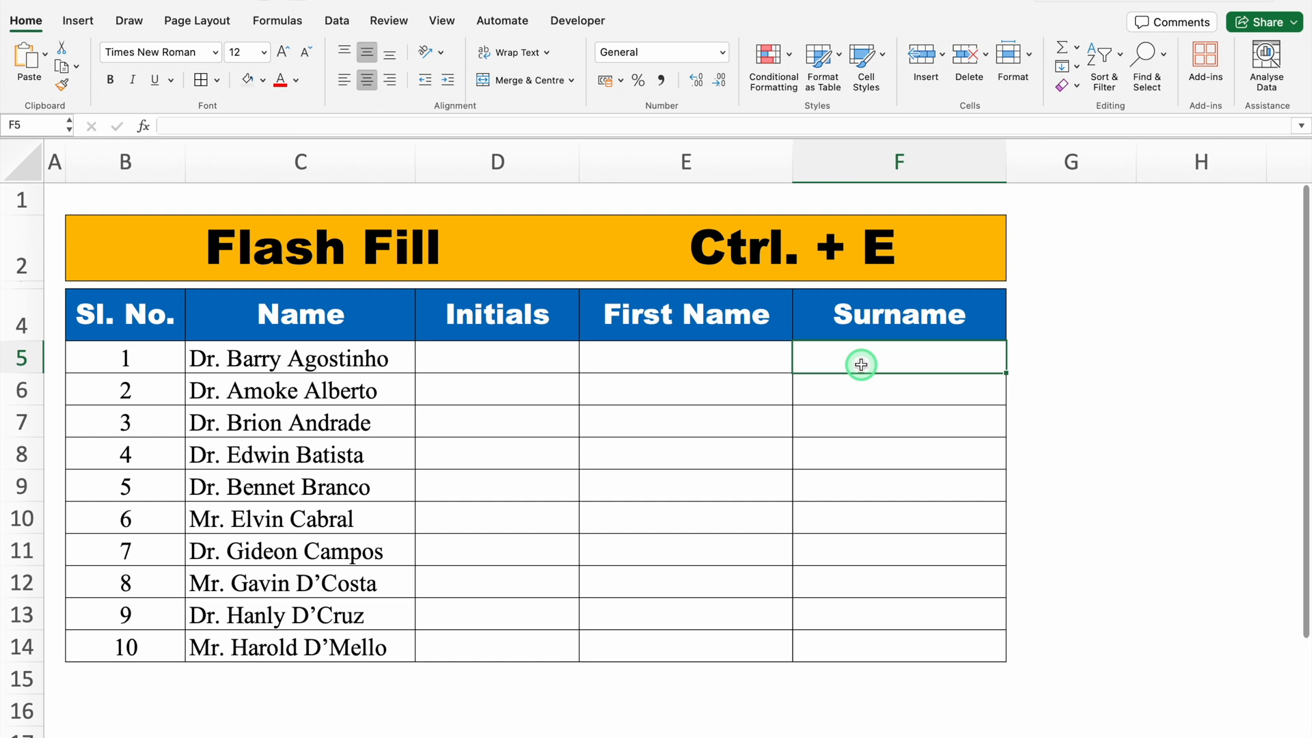
left_click(349, 363)
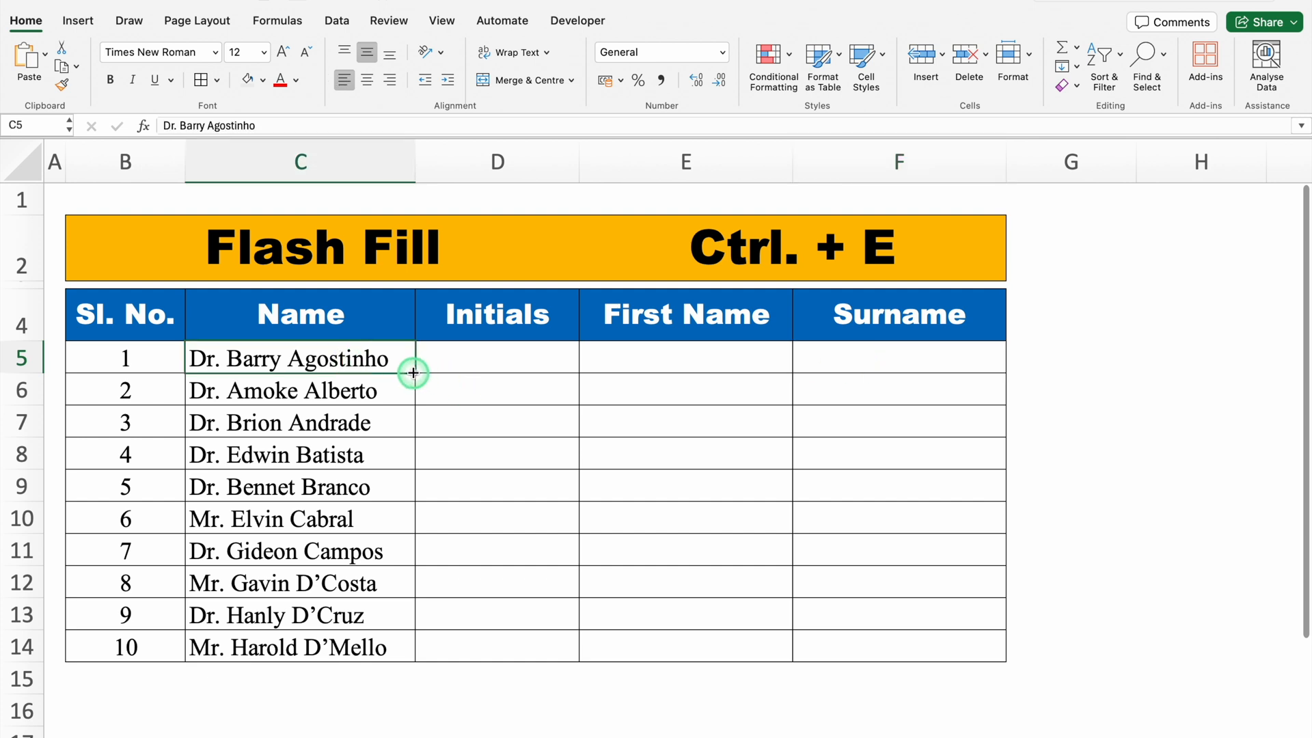
left_click_drag(415, 373, 902, 383)
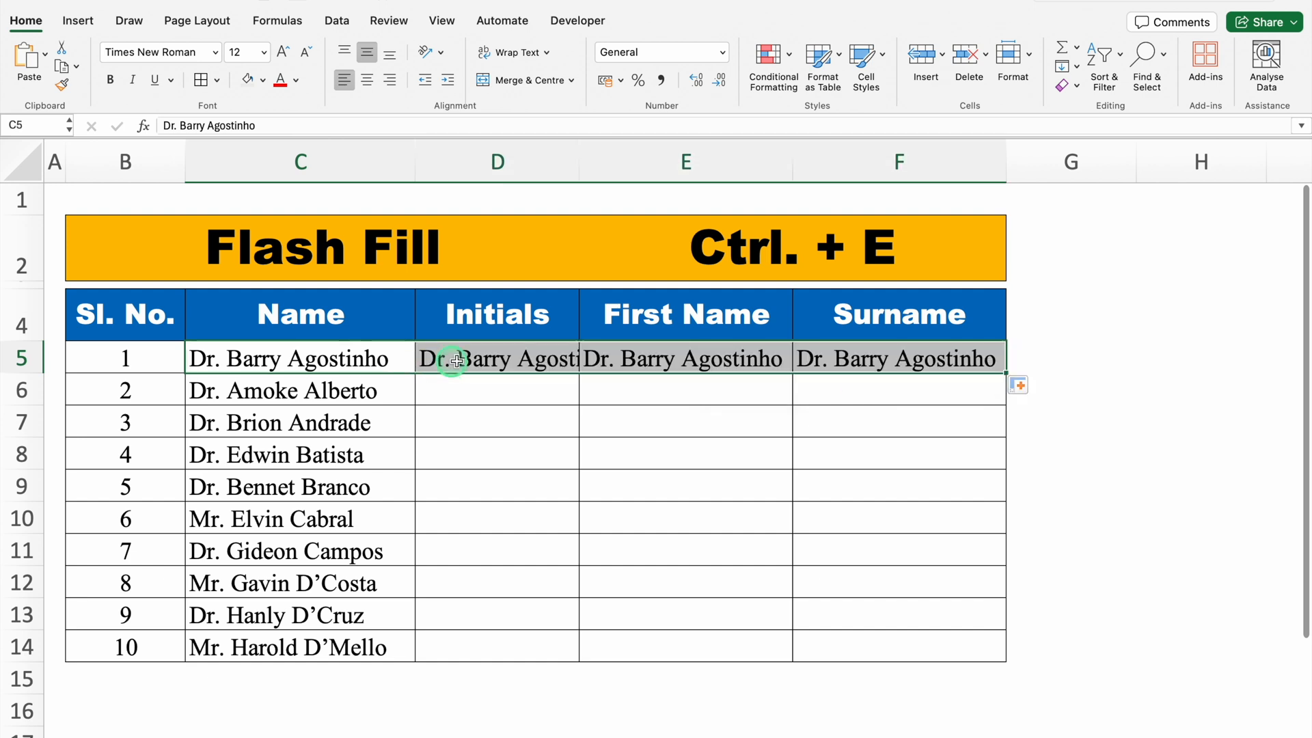
left_click(489, 359)
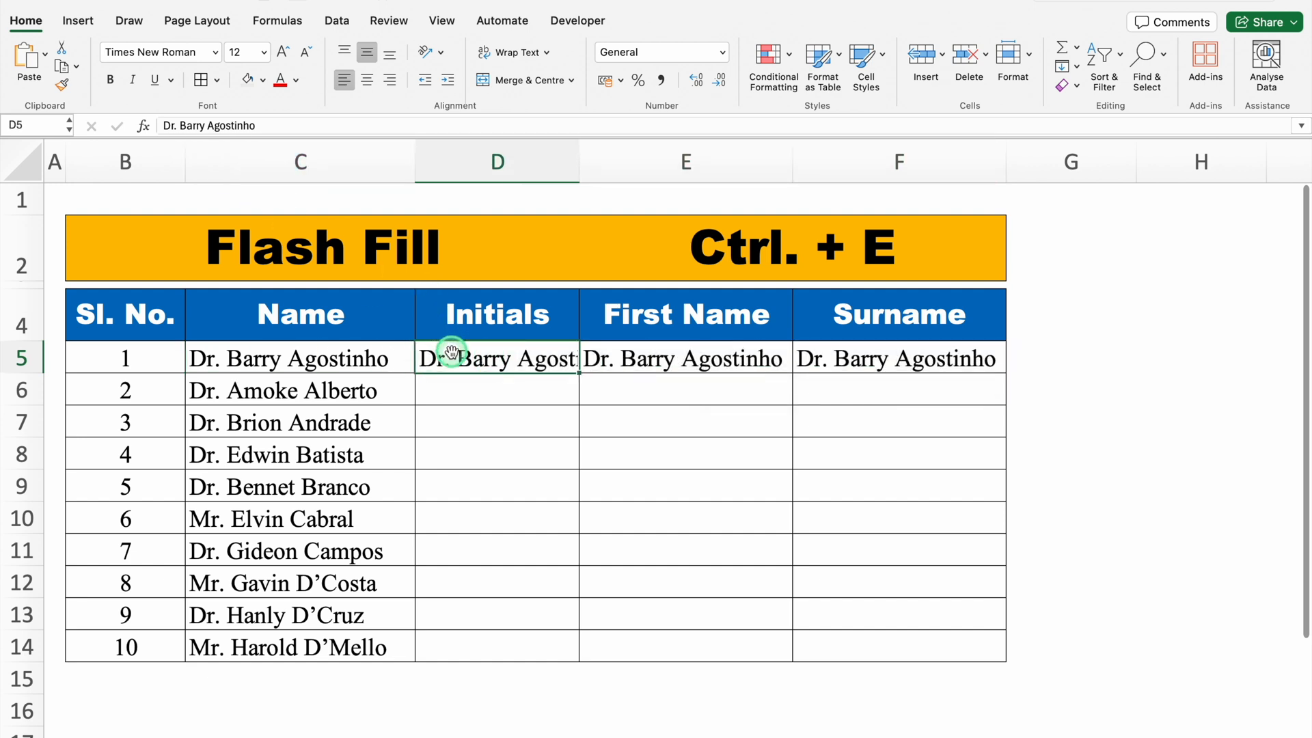
Trim the Initials cell D5 so that only the title Dr. remains of the full name.
left_click_drag(179, 128, 376, 135)
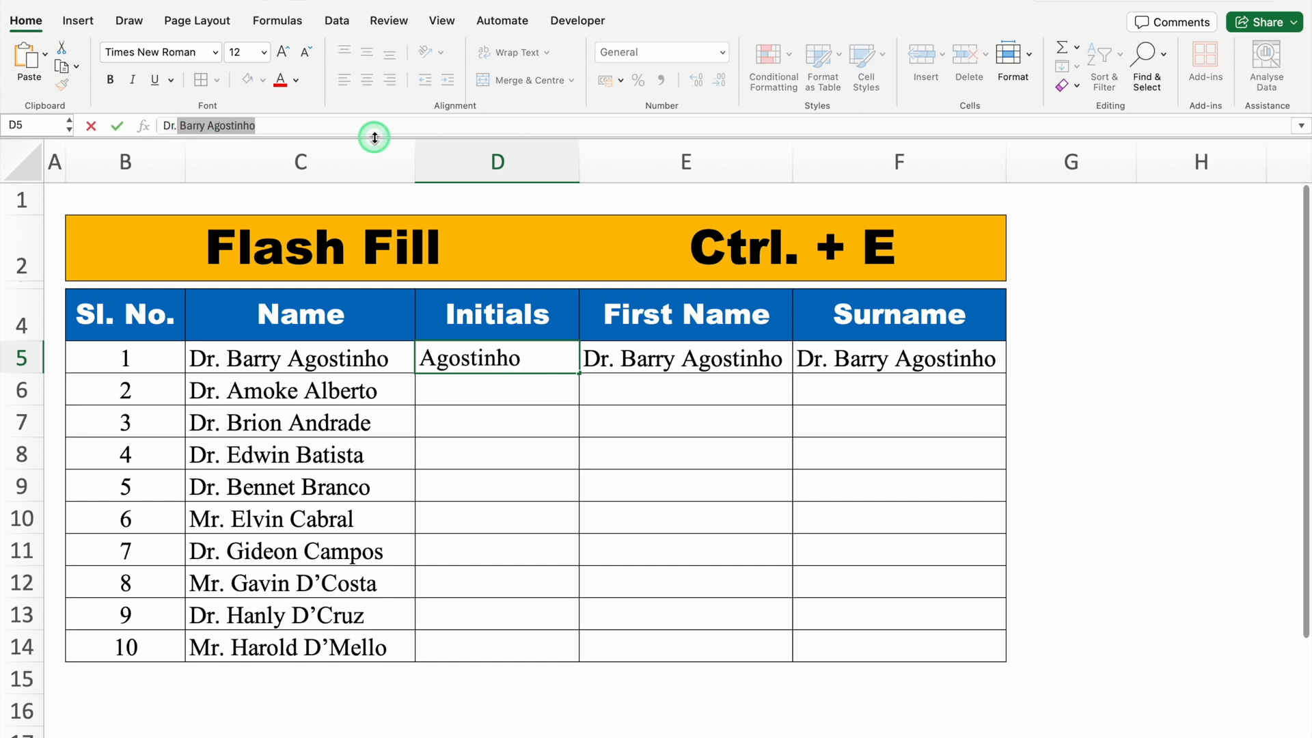
key("BackSpace")
key("Return")
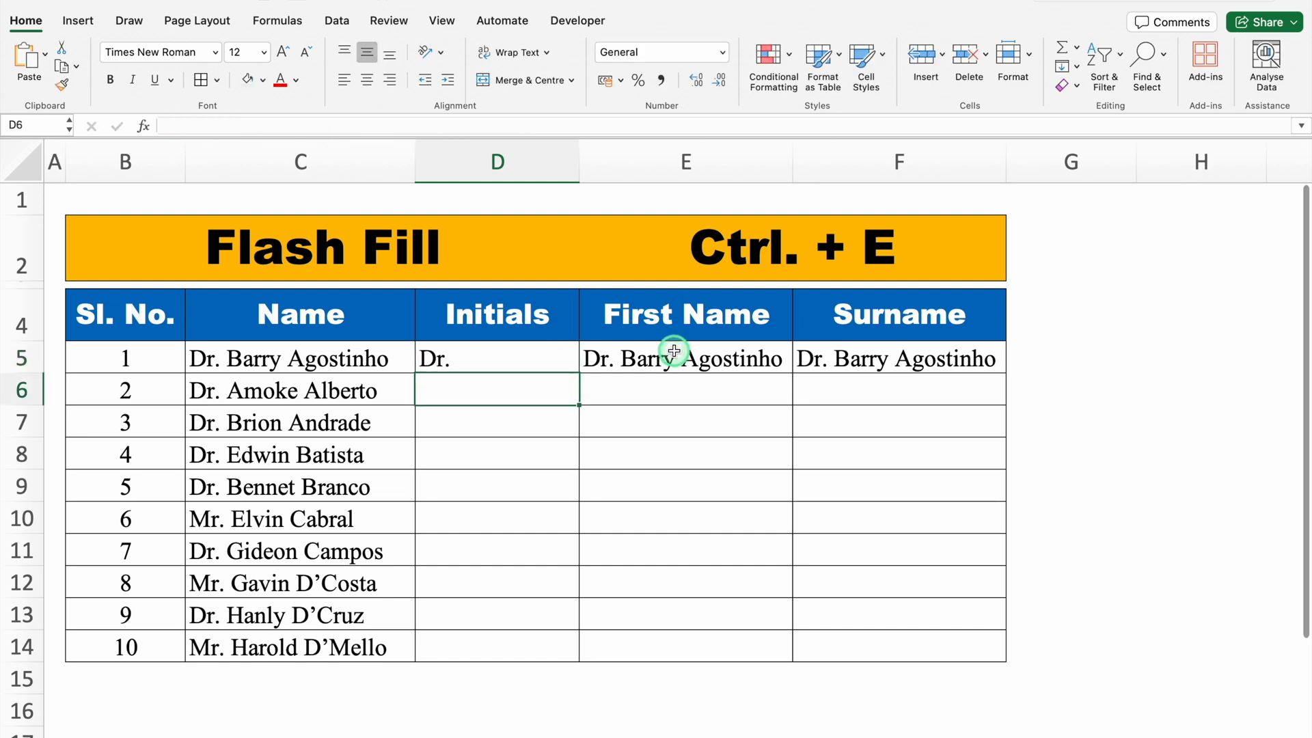
Trim the First Name cell E5 to the first name only, removing the title and the surname.
left_click(671, 347)
left_click_drag(180, 127, 142, 129)
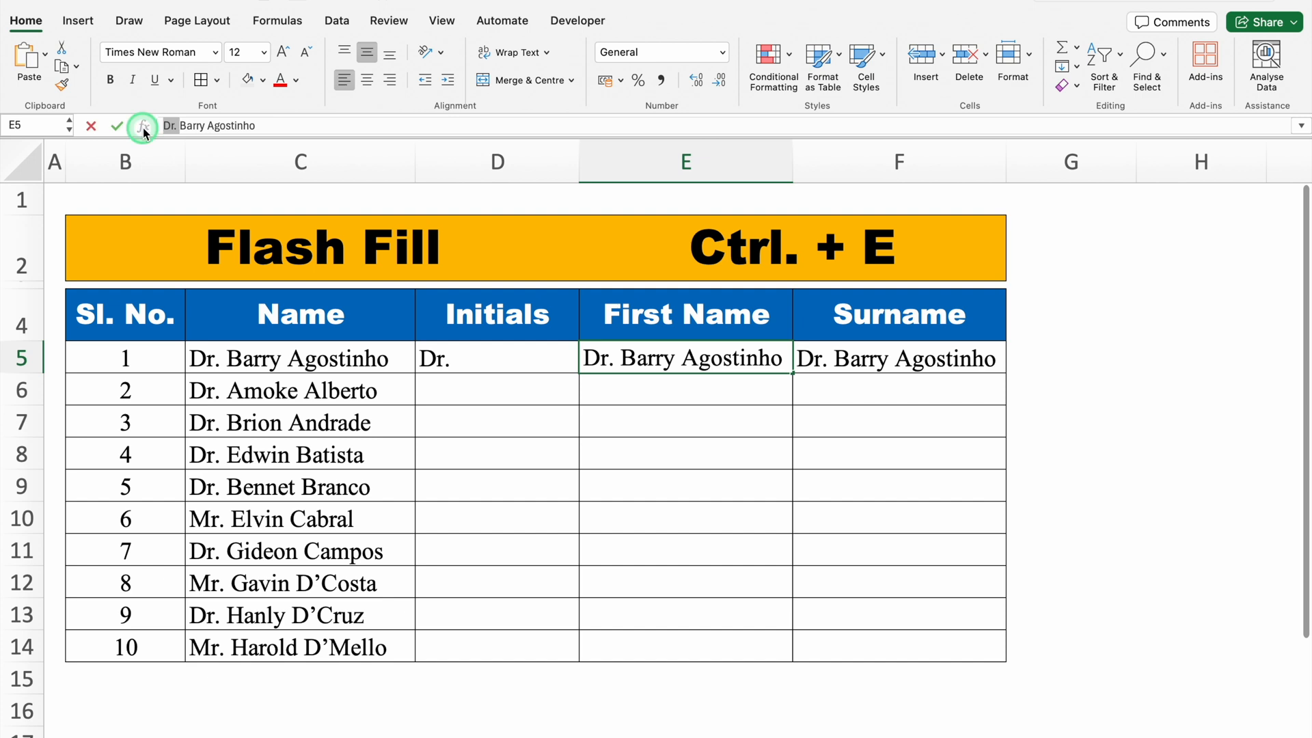
key("BackSpace")
left_click_drag(263, 123, 192, 126)
key("BackSpace")
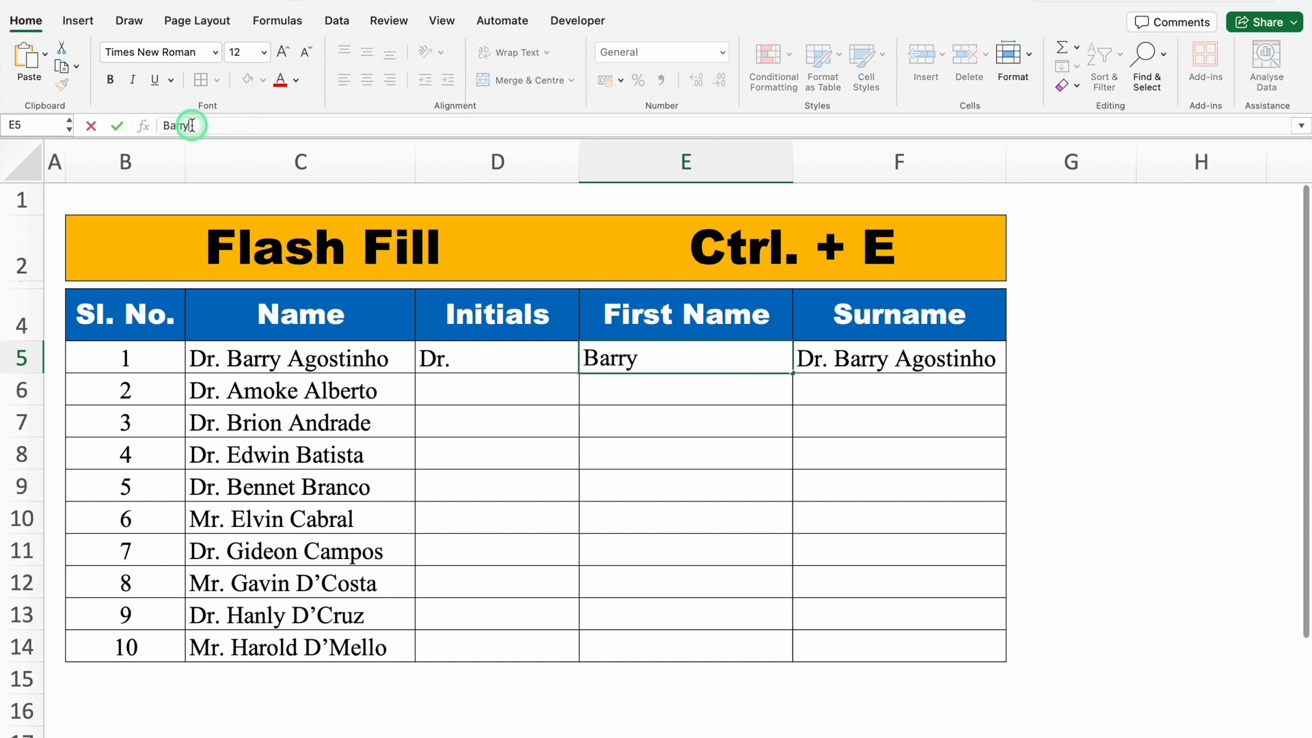
key("Return")
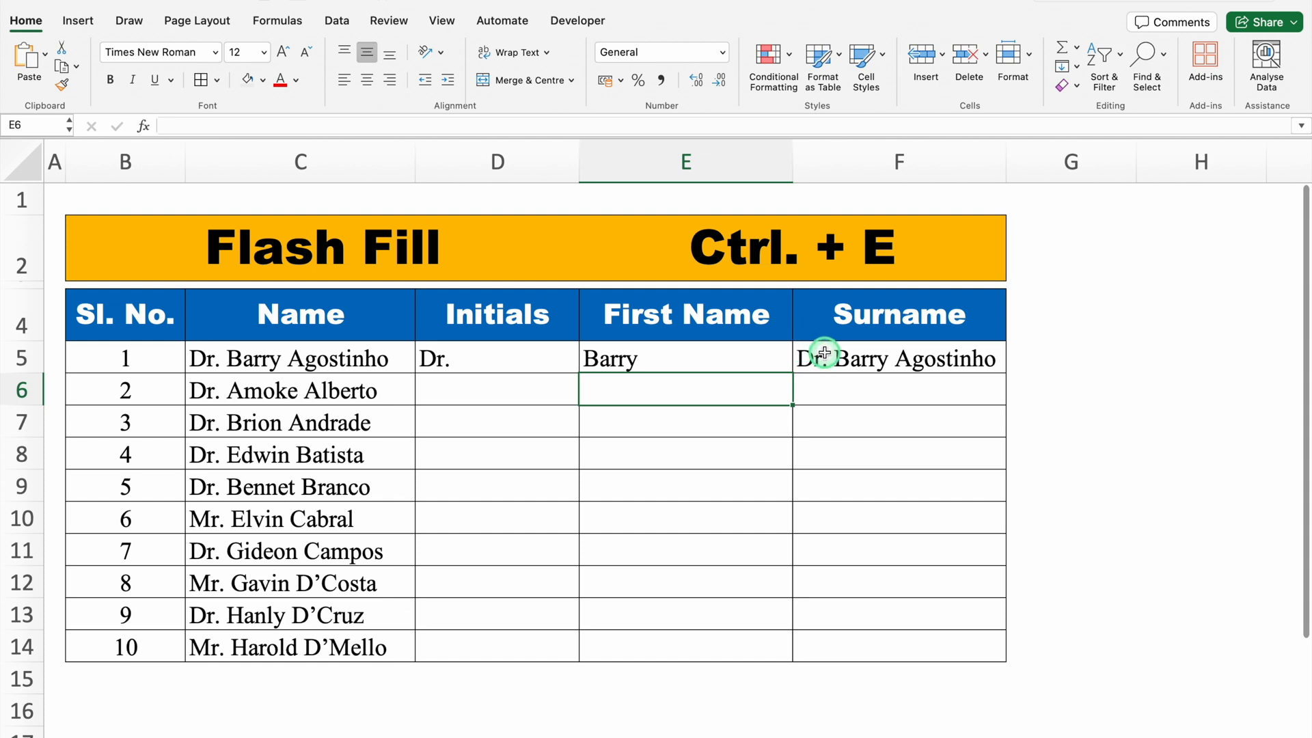
Trim the Surname cell F5 to the surname only, removing the title and the first name.
left_click(825, 353)
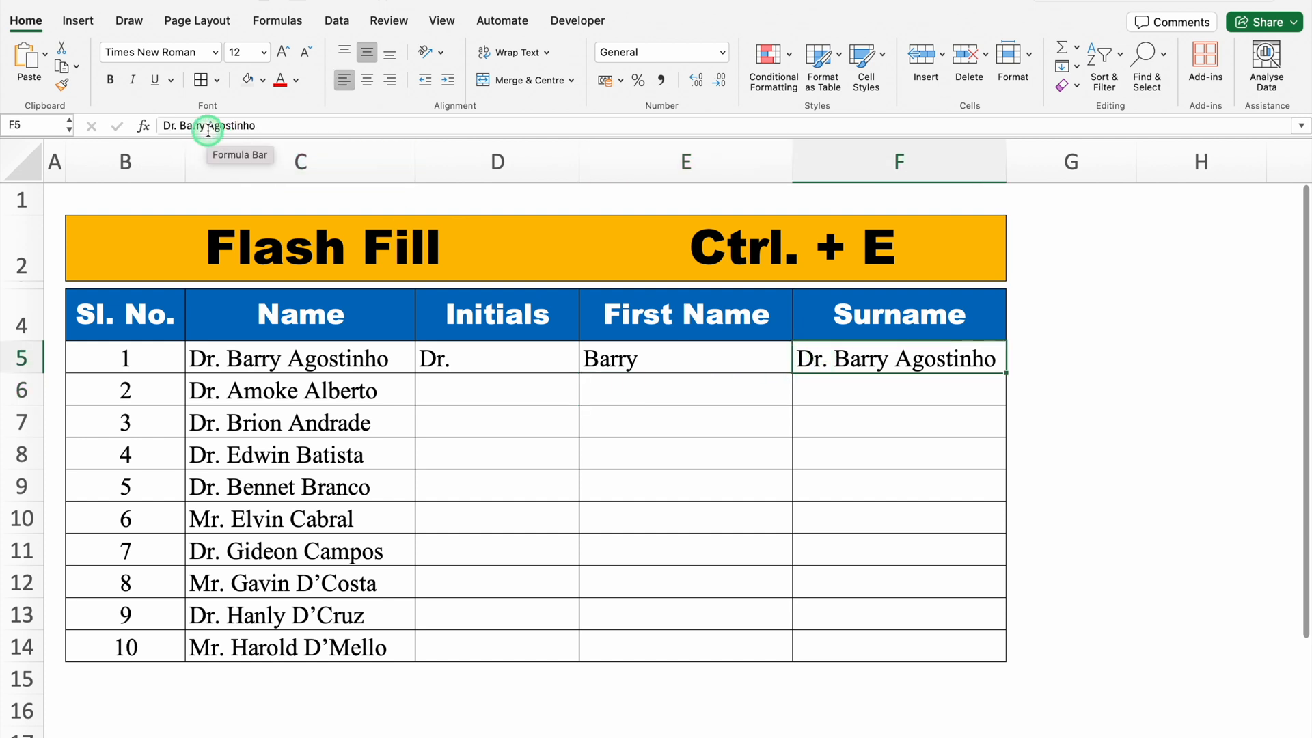
left_click_drag(207, 125, 152, 130)
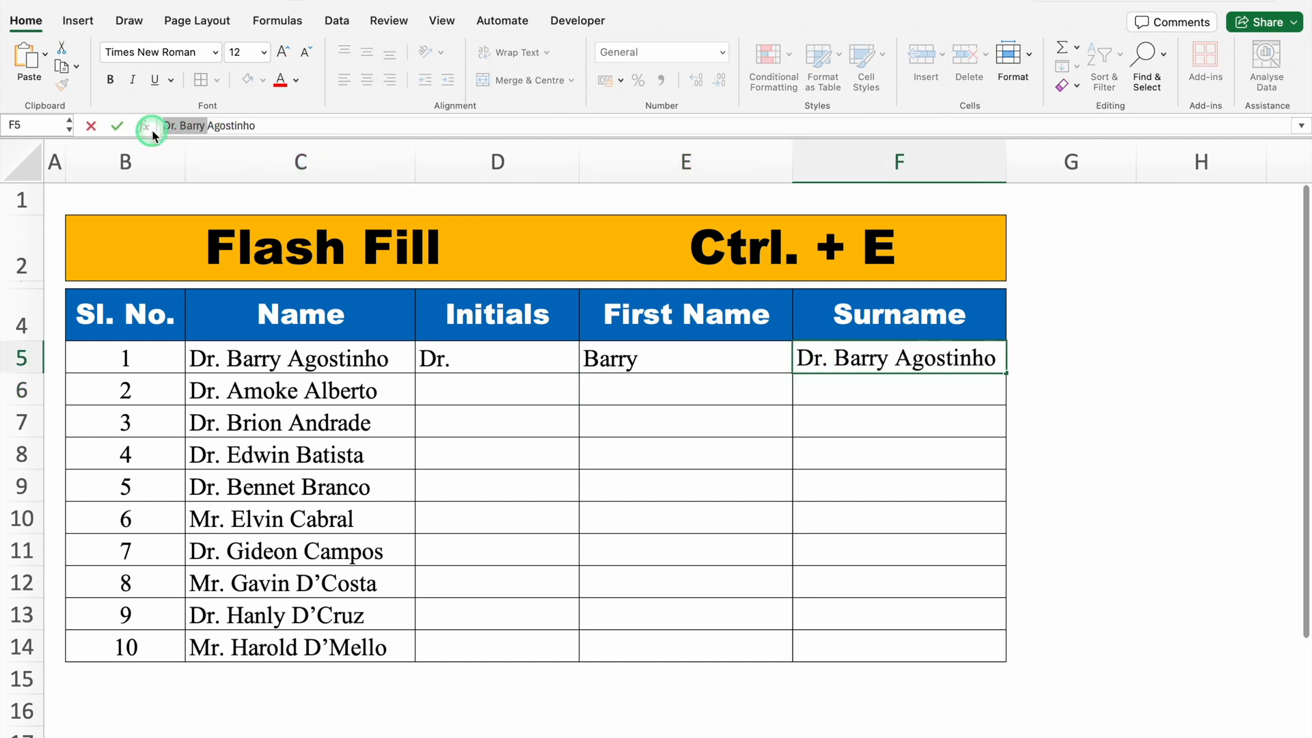
key("BackSpace")
key("Return")
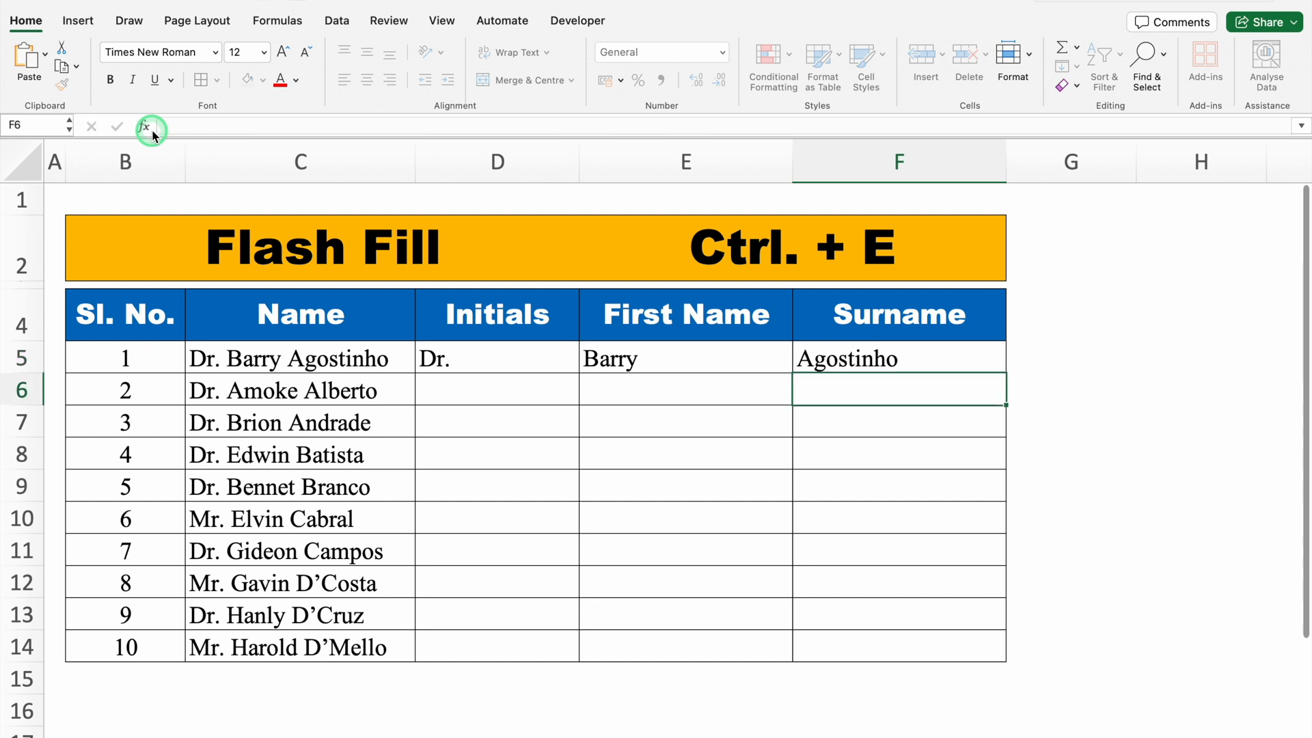
Flash Fill the Initials, First Name and Surname columns from row 6 down, following the row 5 examples.
left_click(497, 390)
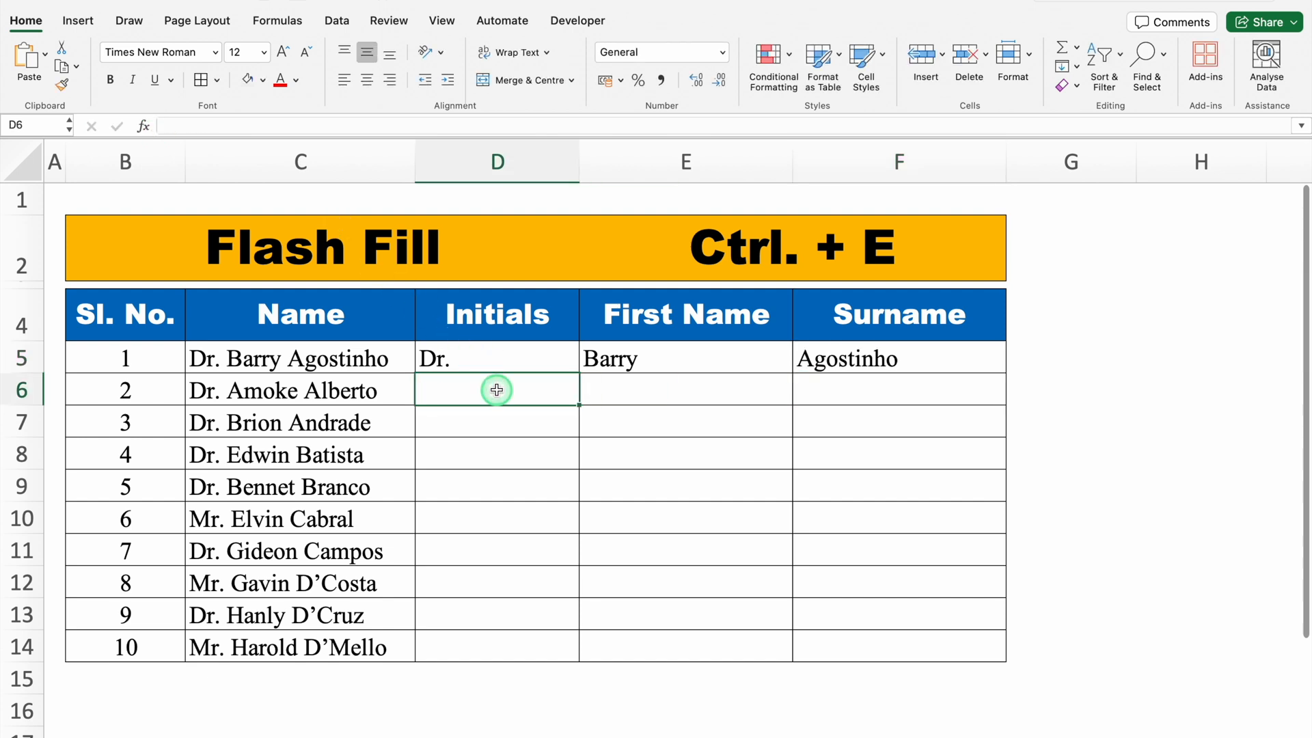
key("ctrl+e")
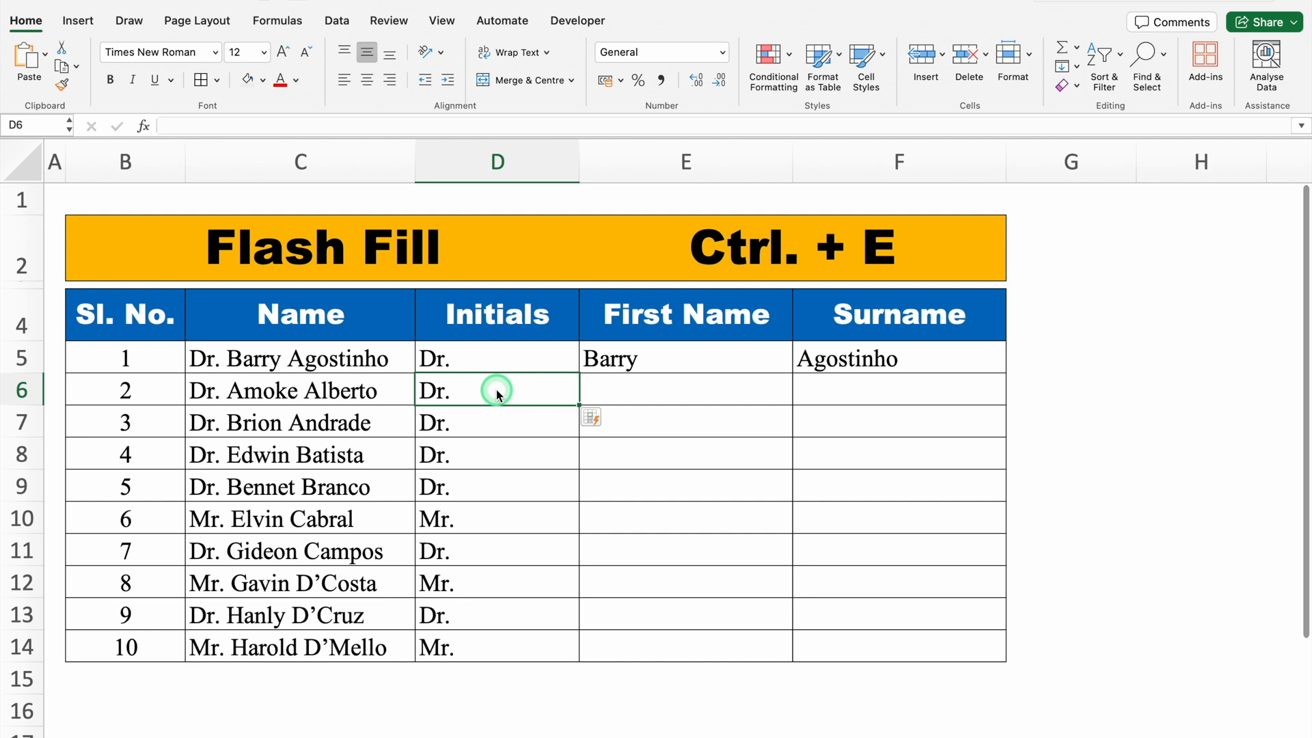
left_click(634, 400)
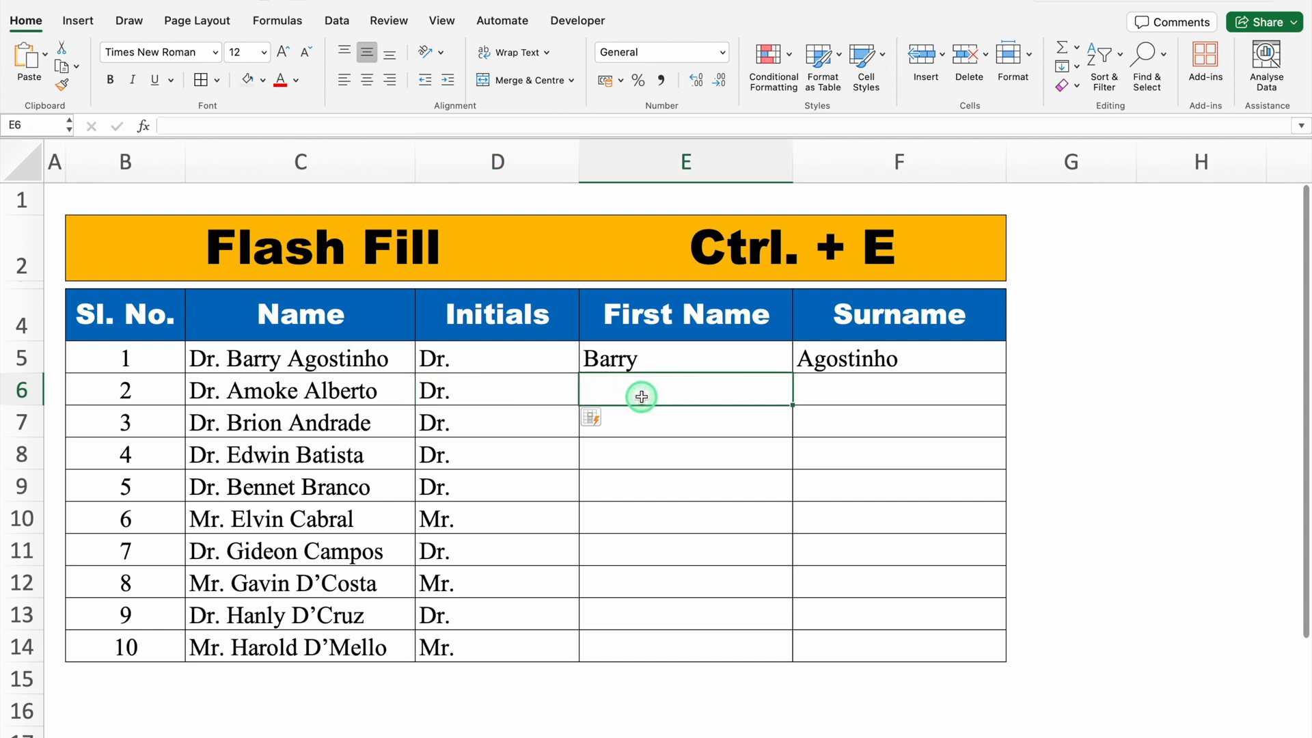
key("ctrl+e")
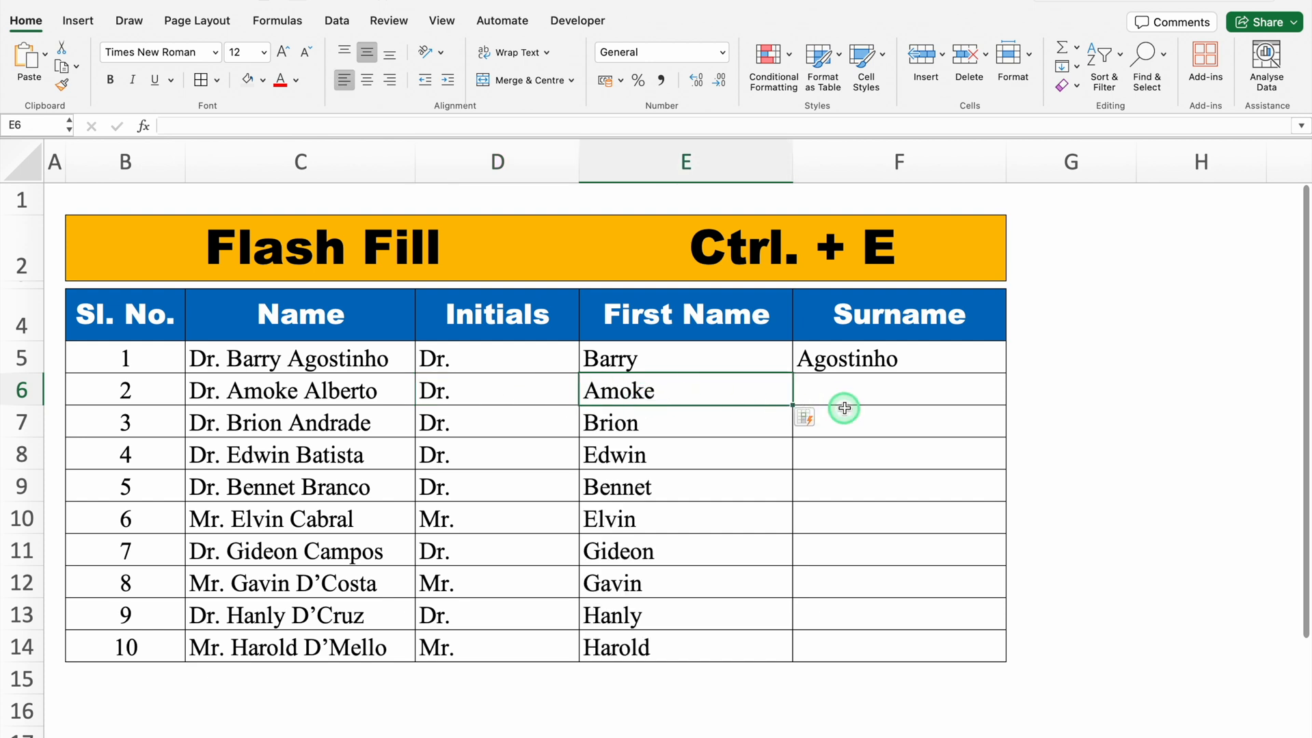
left_click(867, 390)
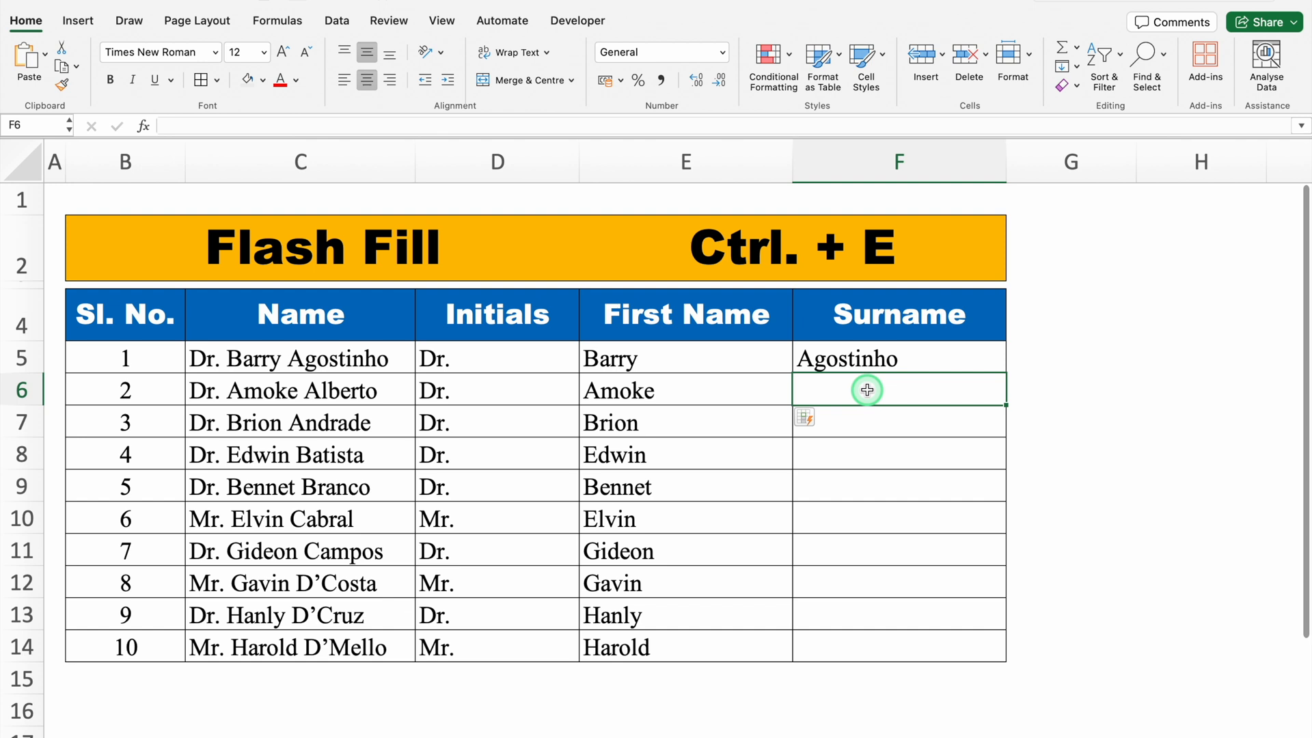
key("ctrl+e")
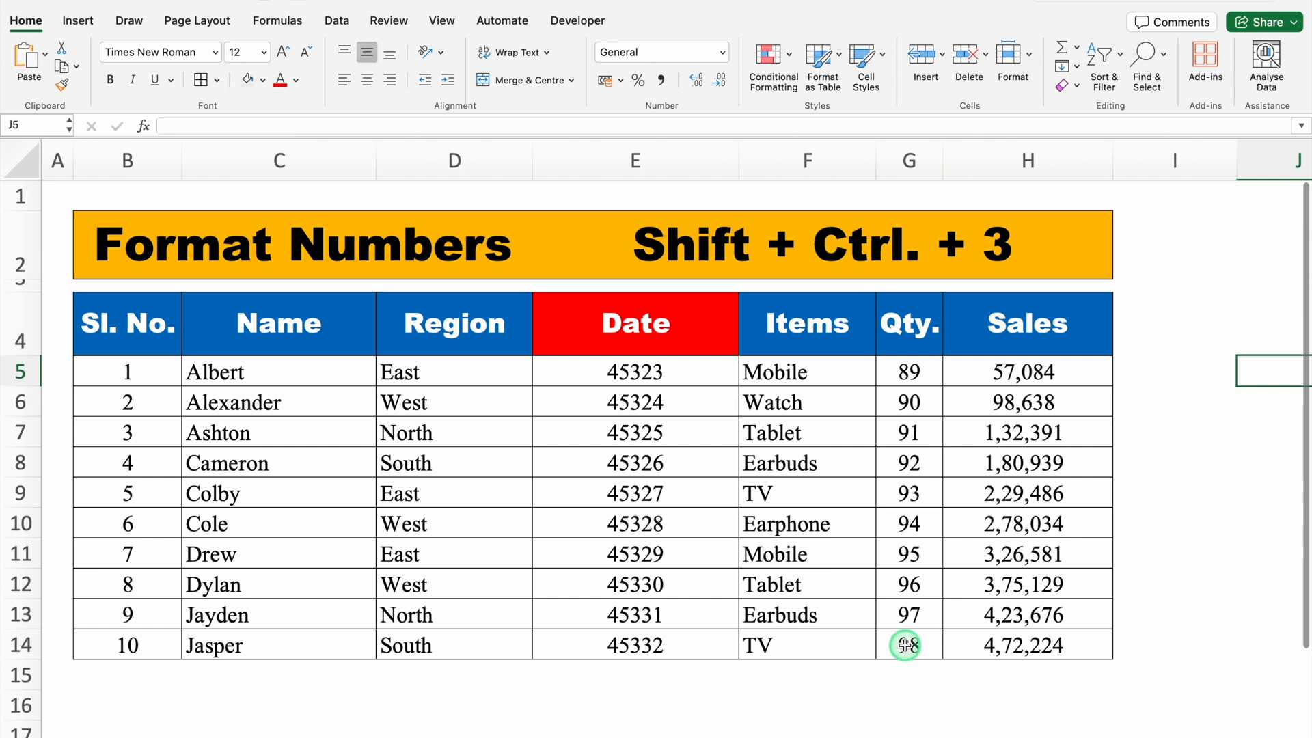
Format the serial numbers in the Date column, E5:E14, as day-month-year dates such as 01-Feb-24.
left_click(668, 373)
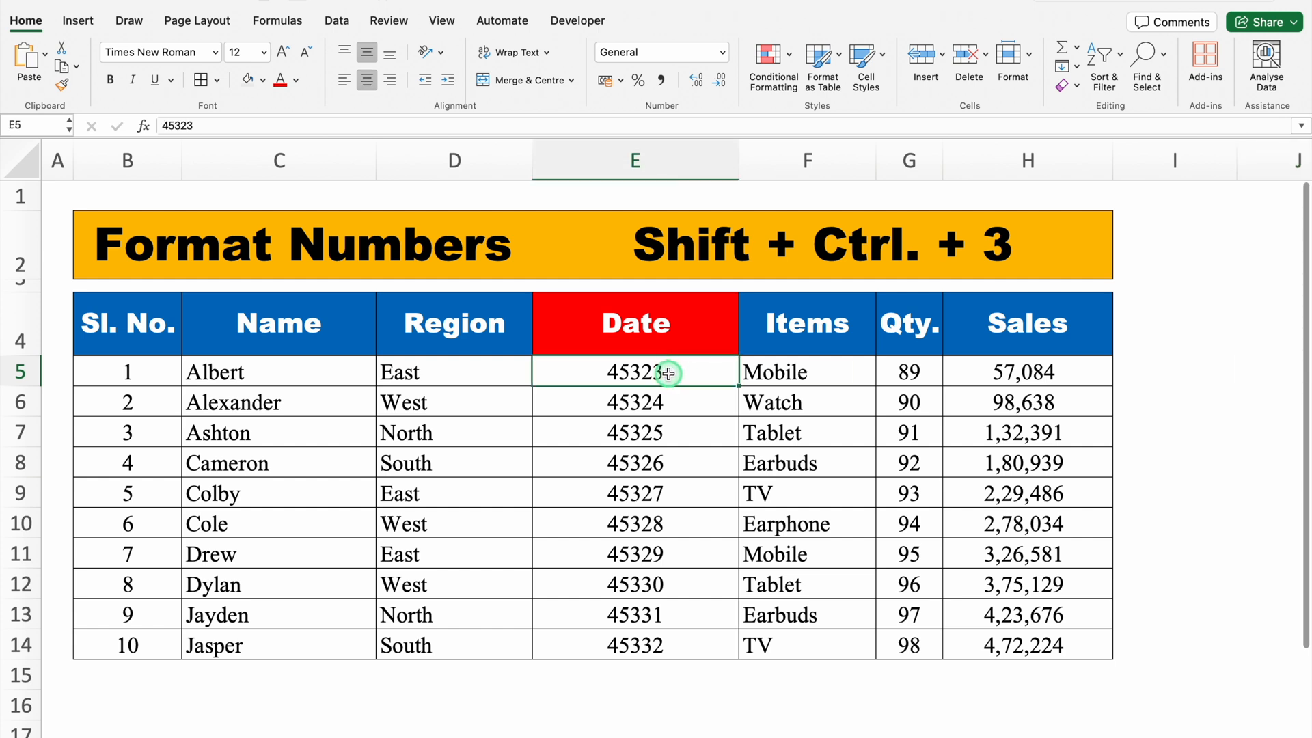
left_click_drag(668, 374, 658, 638)
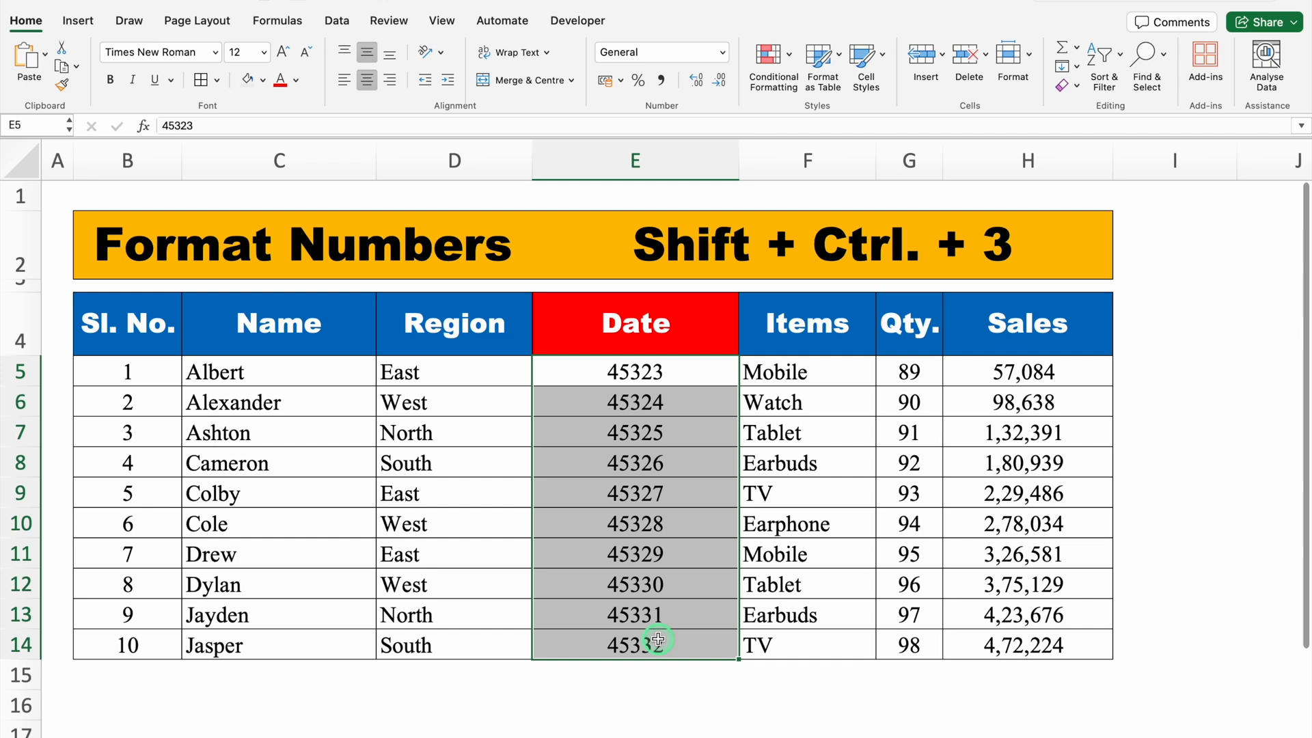
key("ctrl+shift+3")
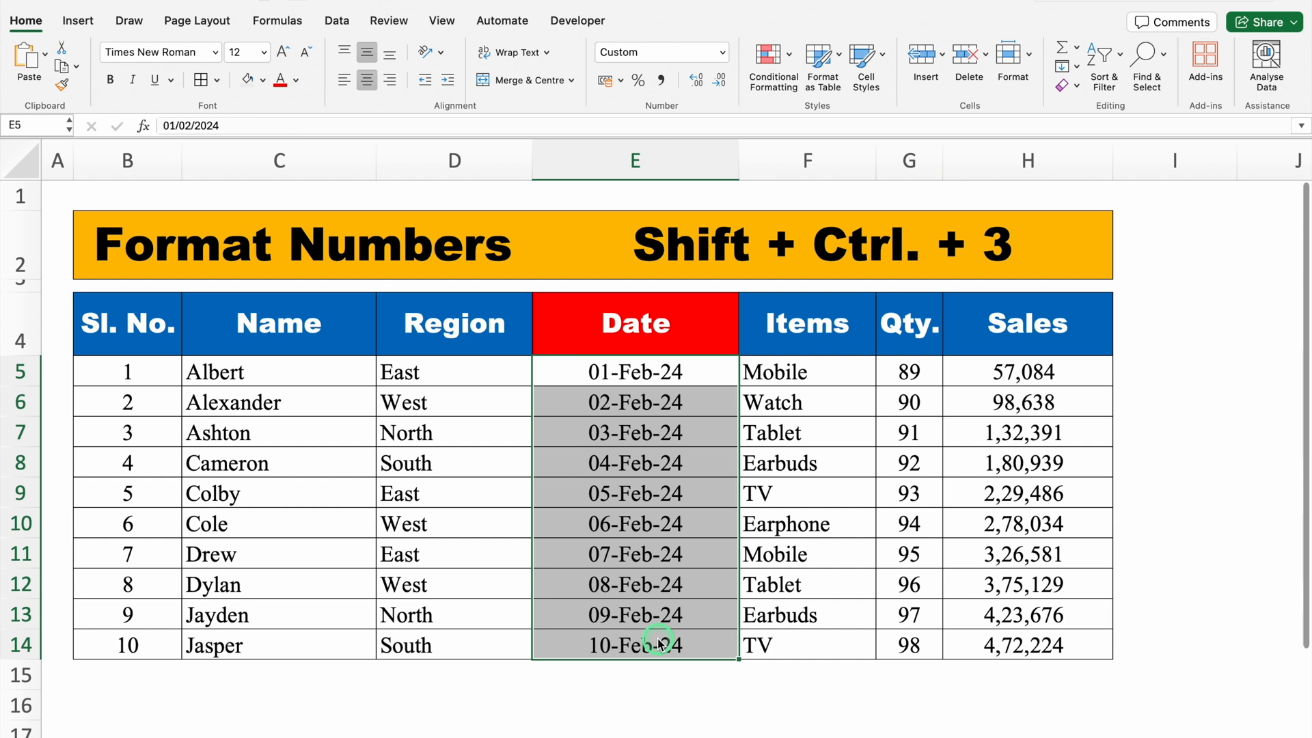
left_click(703, 687)
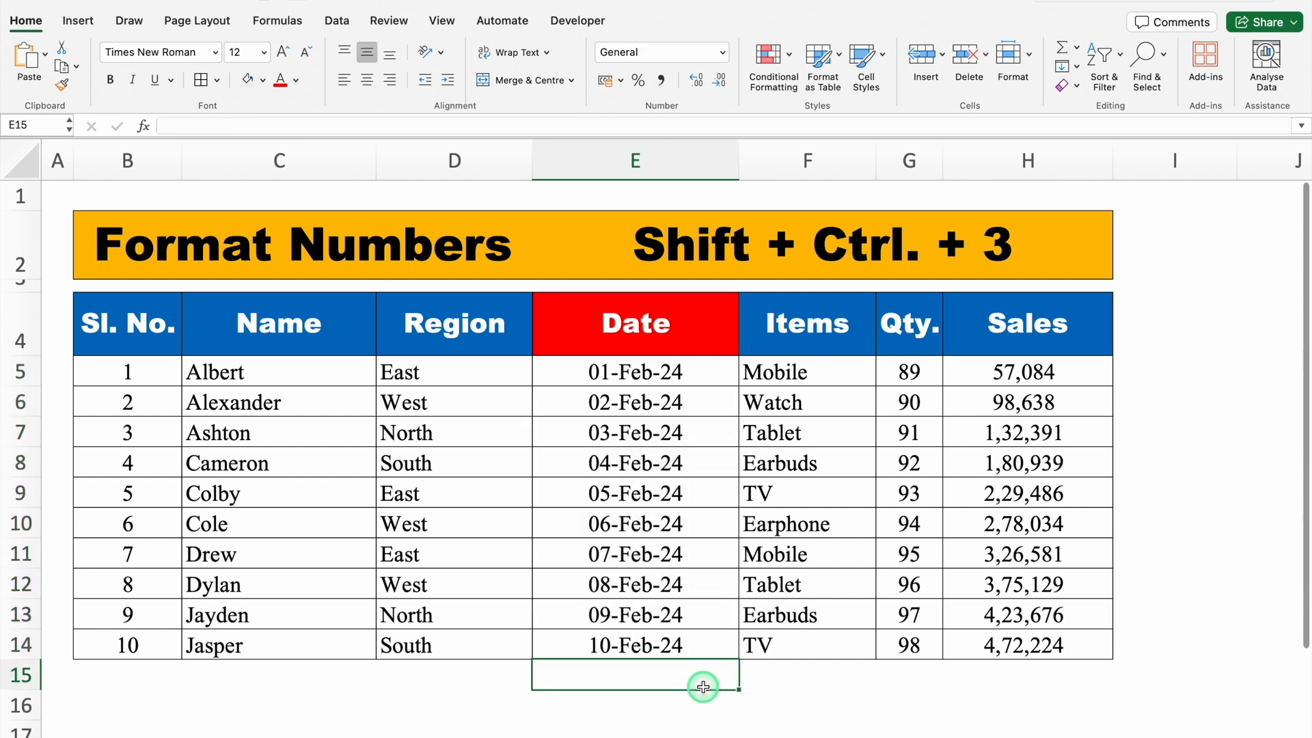